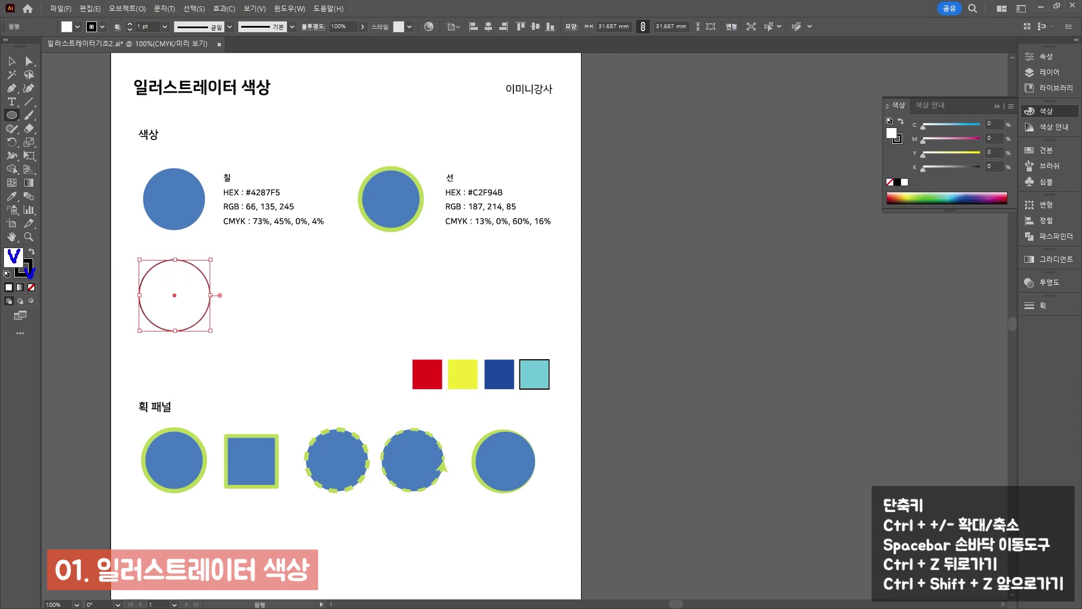
Set the fill of the selected white circle to hex colour 4287F5
double_click(6, 260)
left_click_drag(439, 319, 324, 227)
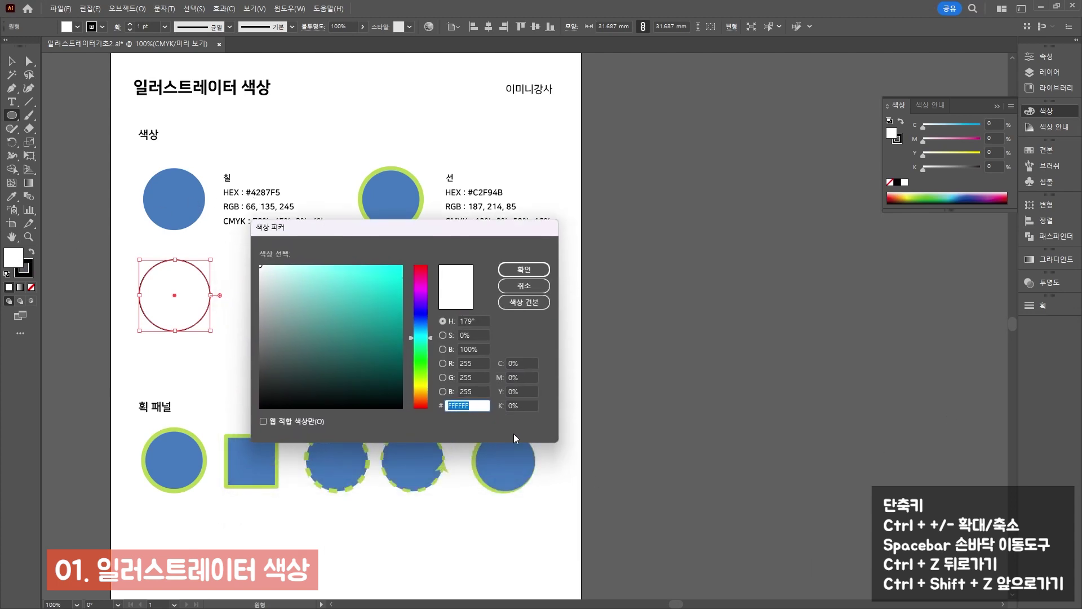
type("4287f5")
key("Return")
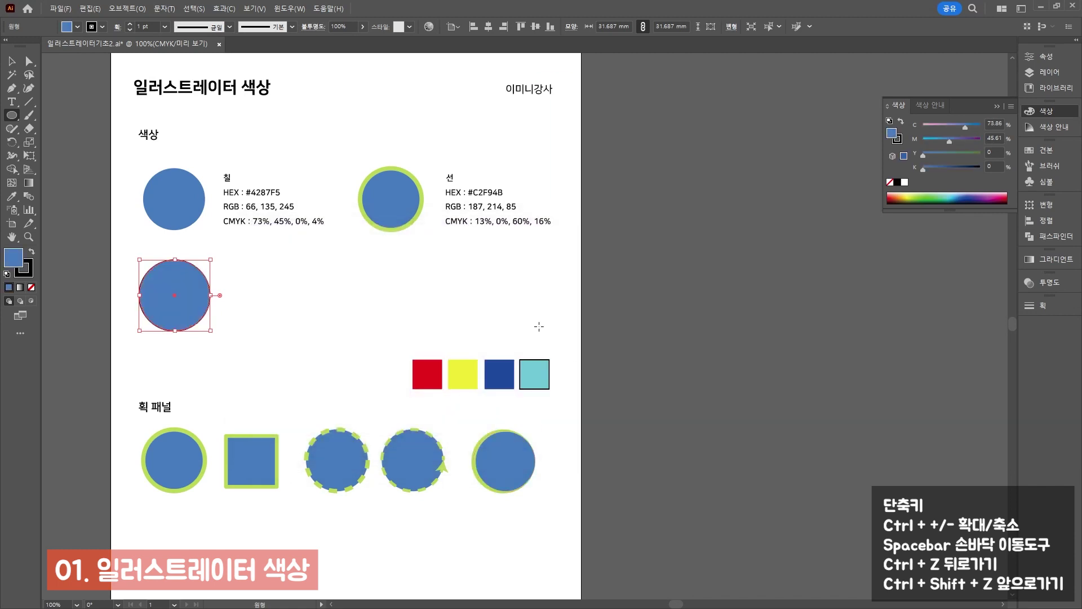
Inspect the RGB and hex values of the circle's fill in the Color Picker, leaving without applying anything
double_click(14, 259)
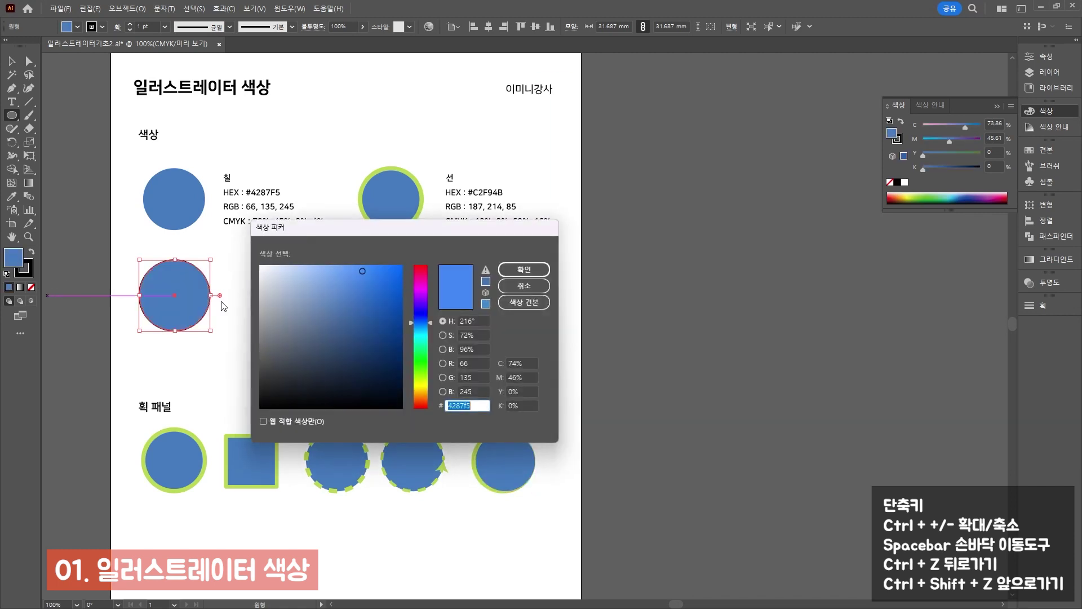
left_click(467, 363)
left_click(473, 377)
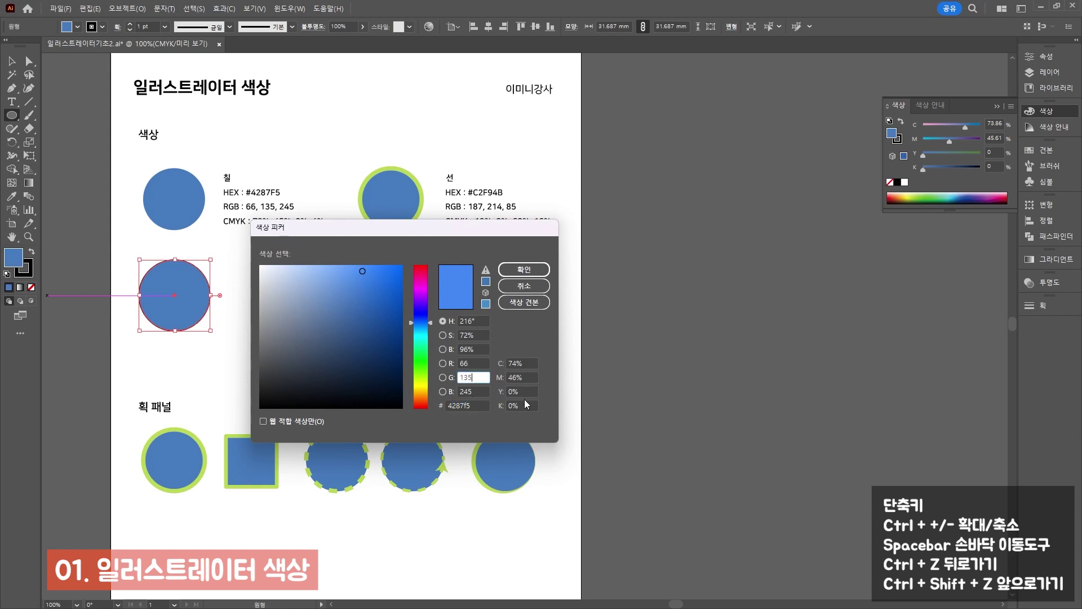
left_click(523, 286)
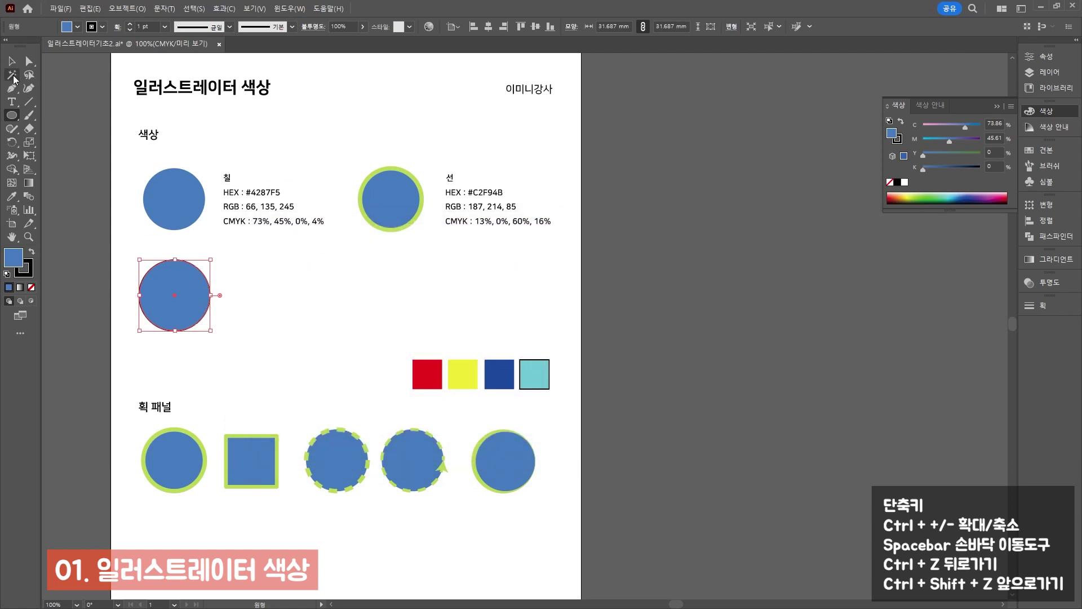
Set the cyan value of the selected circle's fill to 74%
left_click(11, 61)
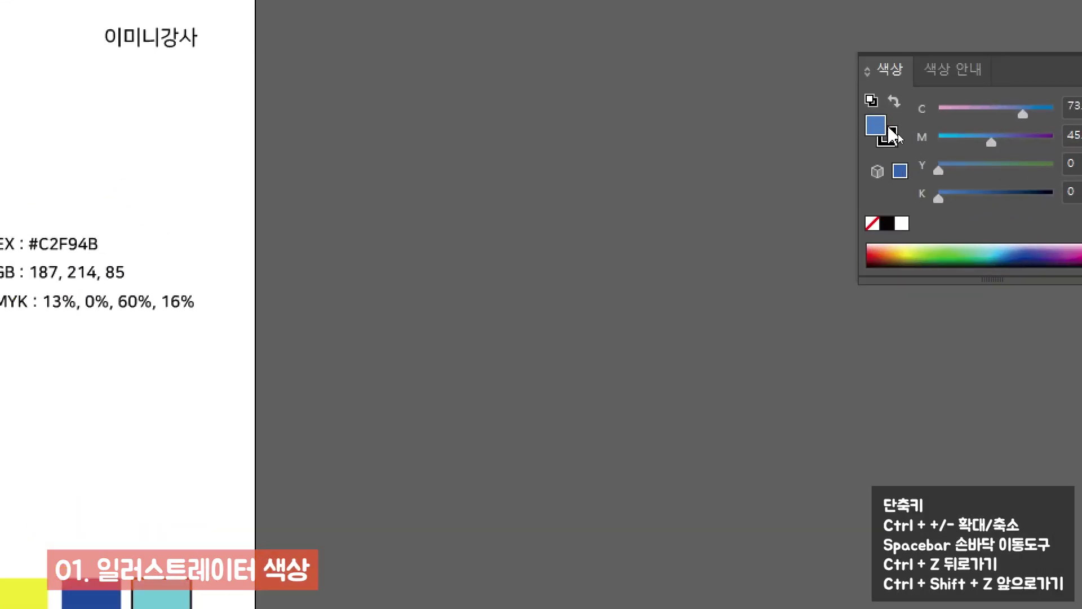
left_click(888, 138)
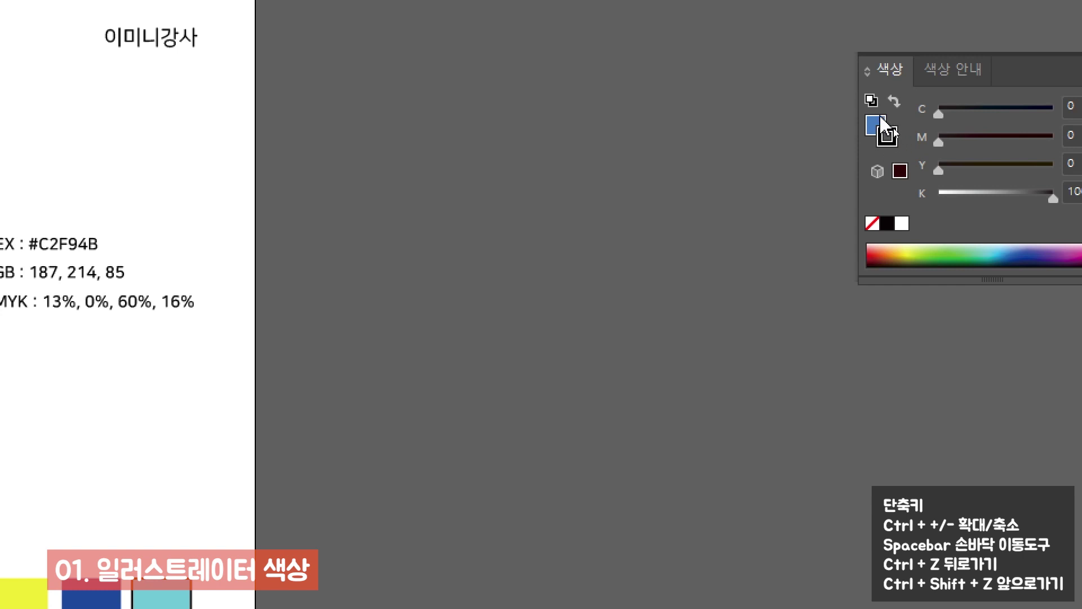
left_click(879, 125)
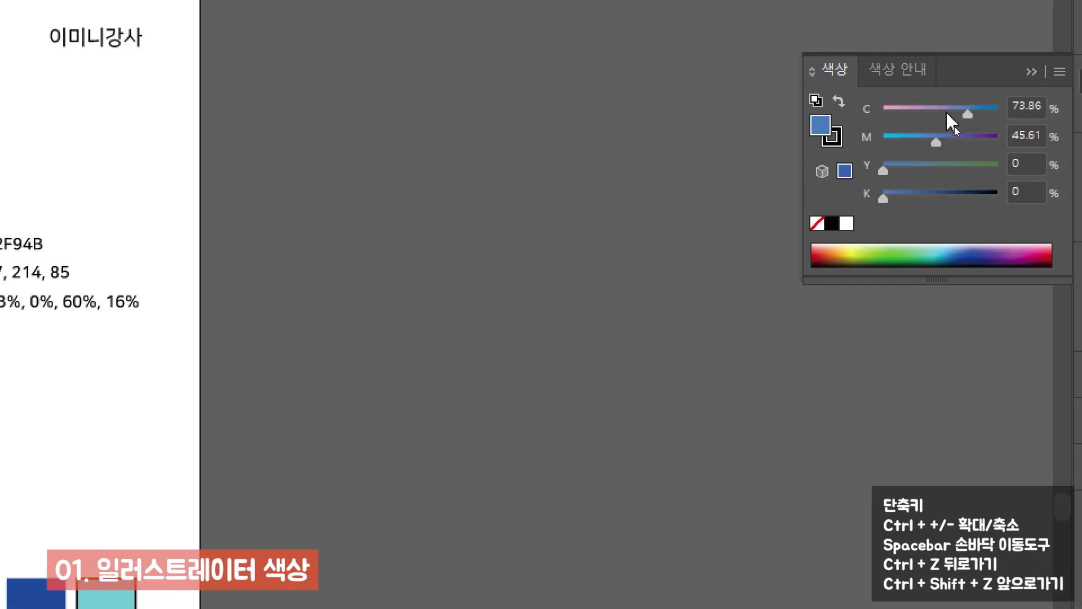
left_click(972, 114)
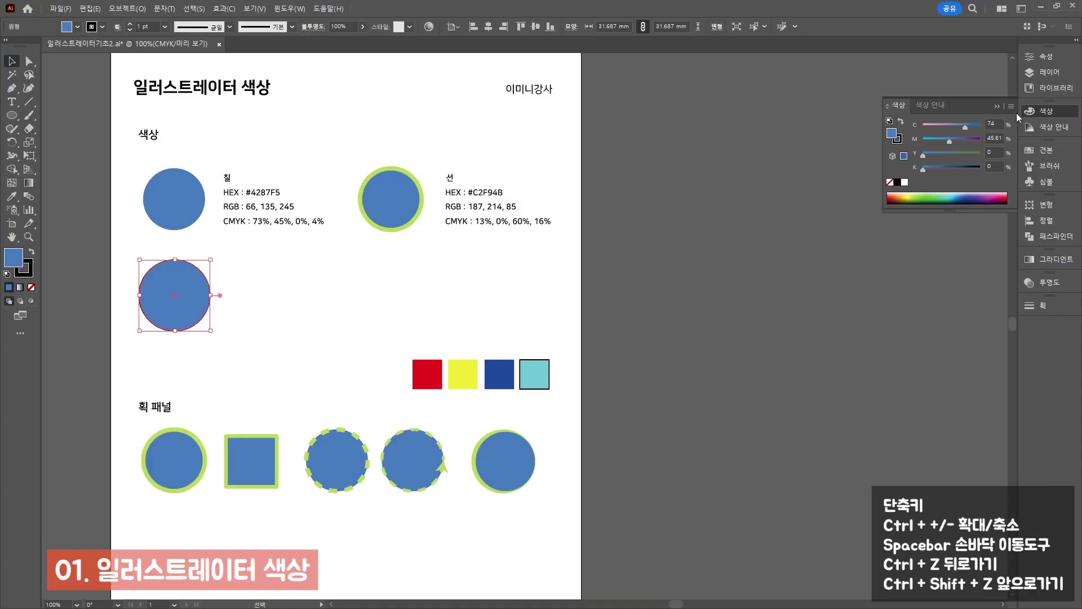
Switch the colour sliders to RGB and set the circle's stroke to hex colour C2F94B
left_click(1011, 106)
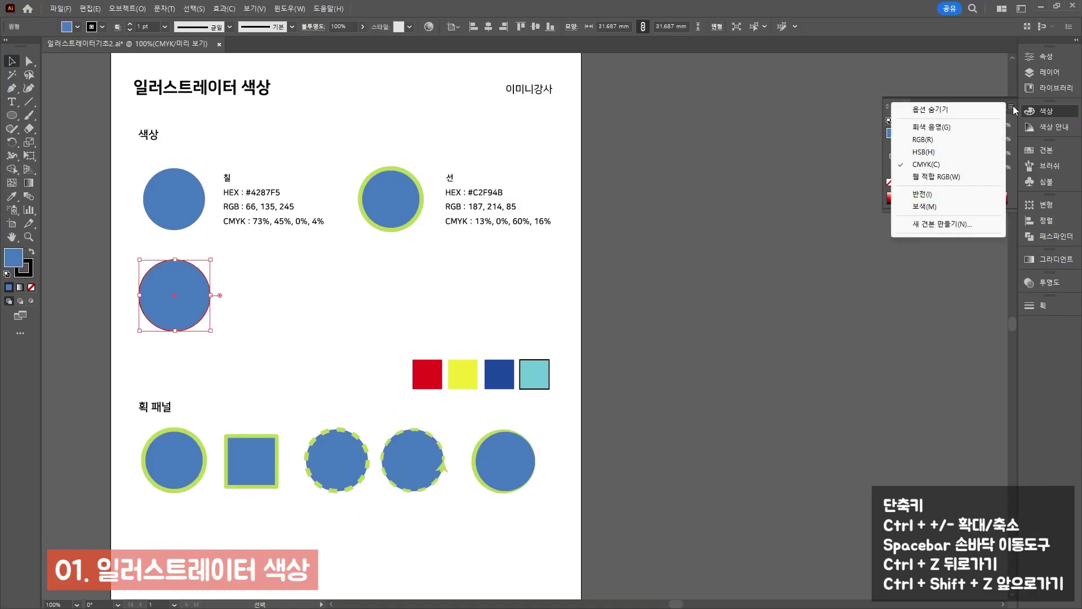
left_click(958, 140)
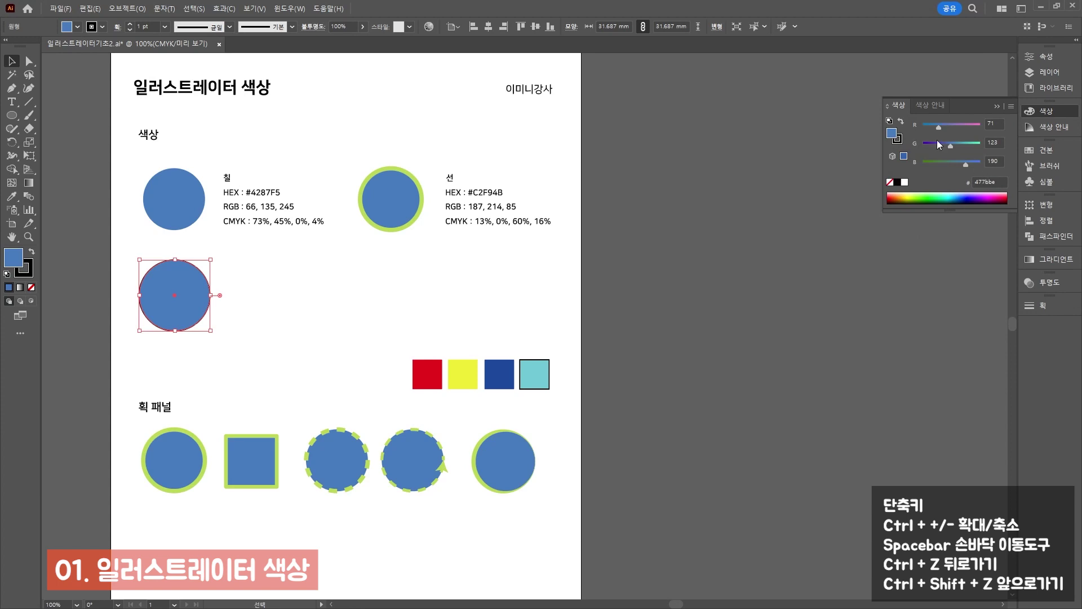
left_click(899, 139)
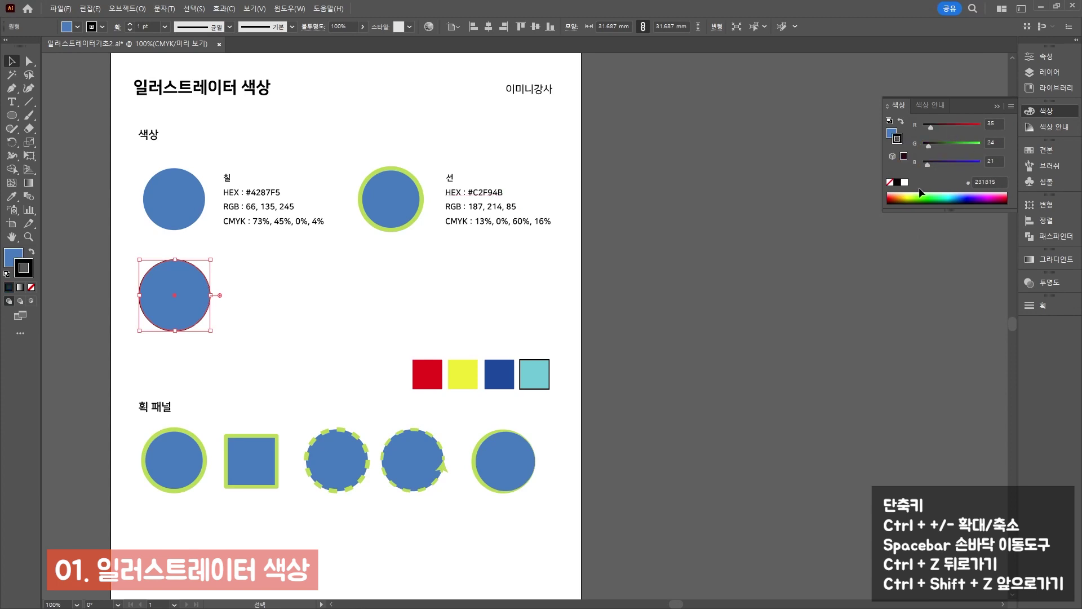
left_click(991, 183)
type("c2f94b")
key("Return")
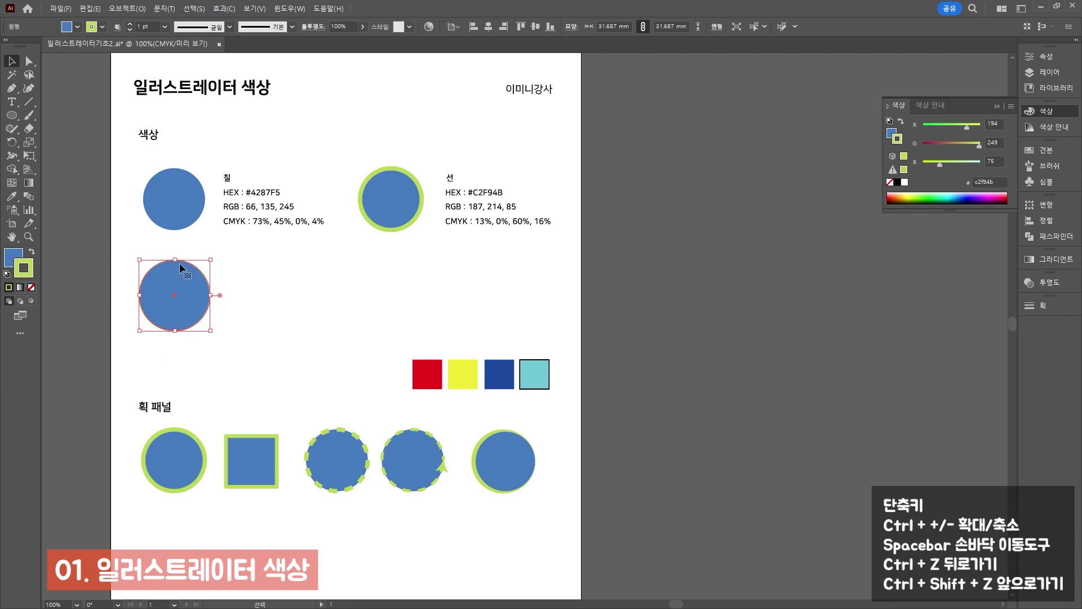
left_click(255, 137)
left_click(174, 198)
left_click_drag(31, 244, 34, 284)
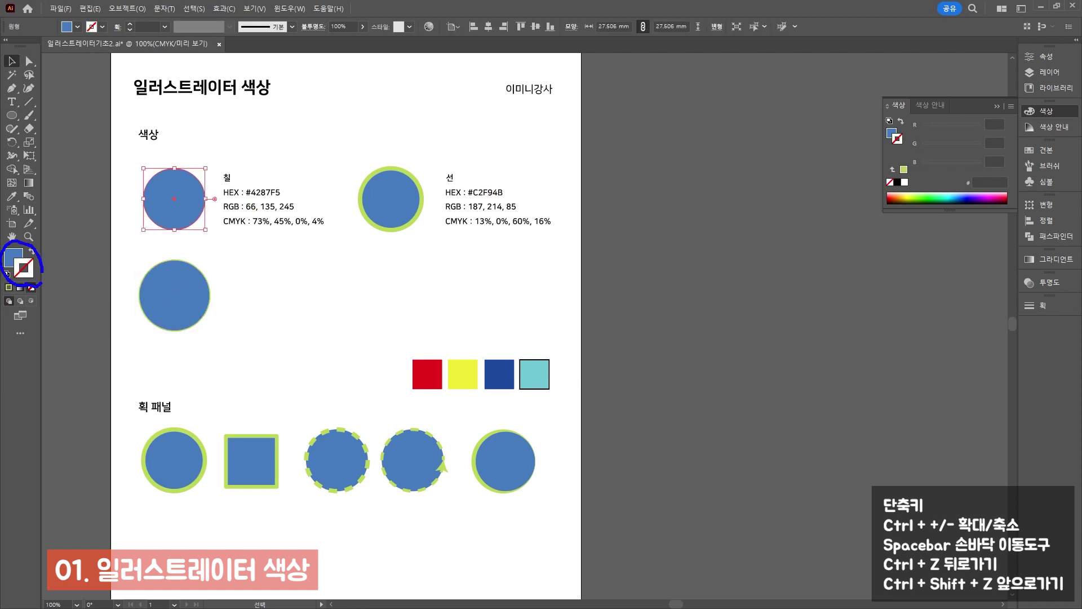
key("Escape")
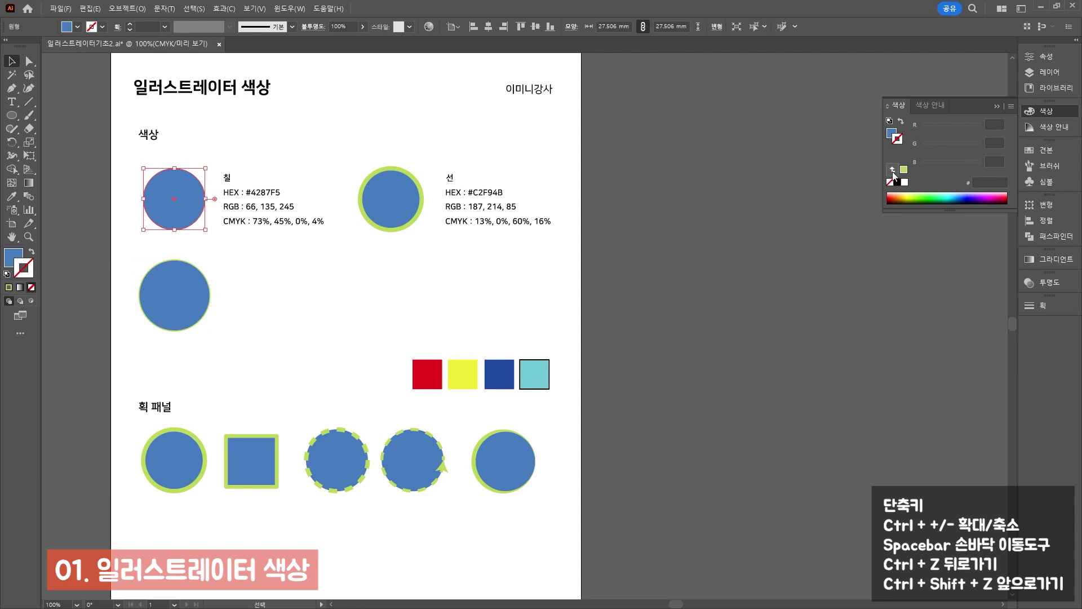
left_click(286, 8)
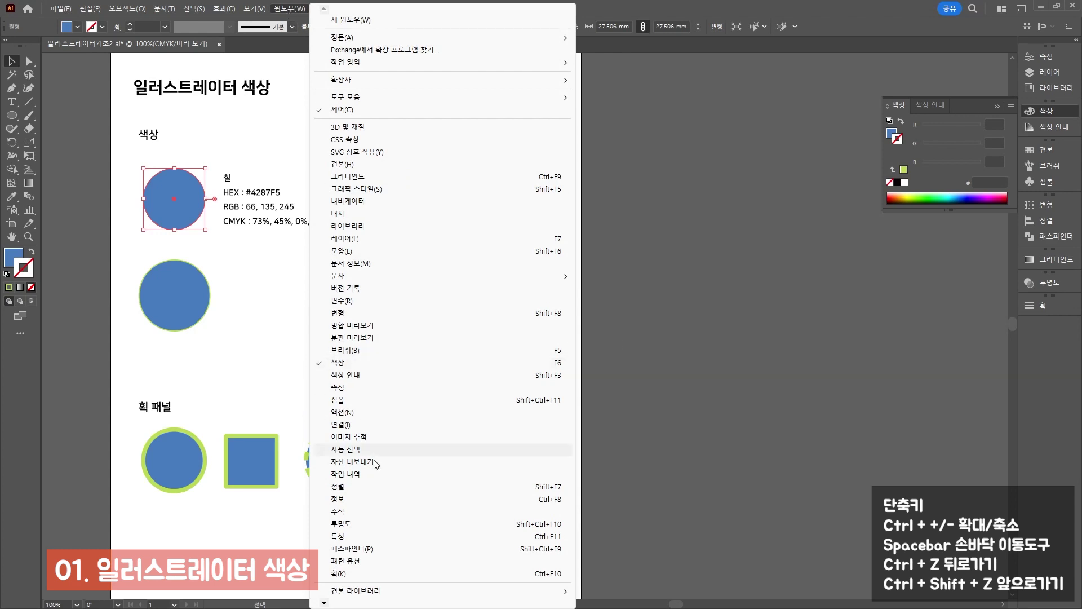
left_click(959, 119)
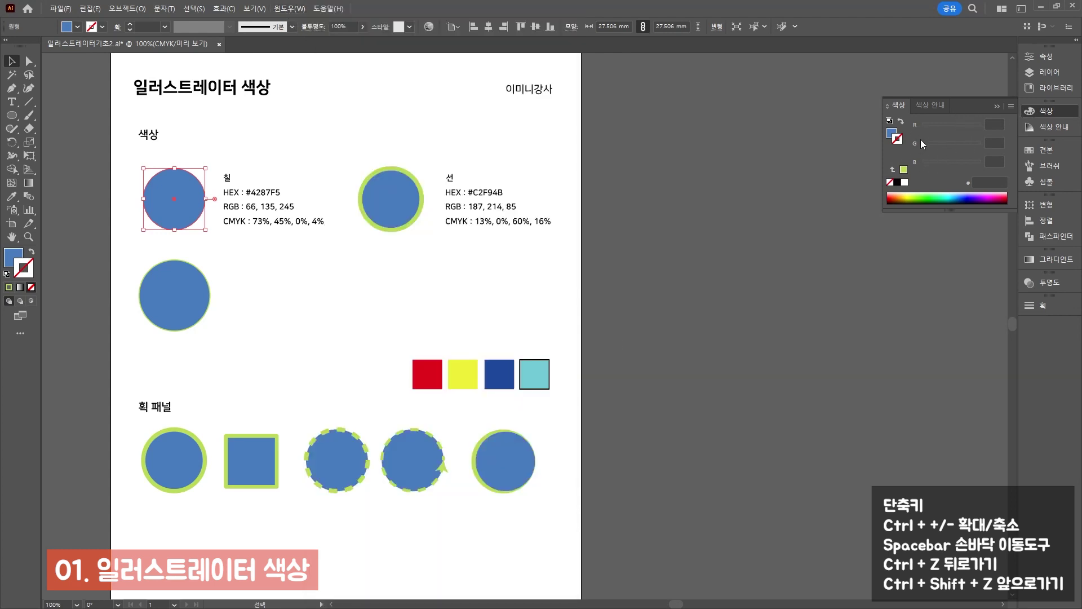
left_click(1009, 107)
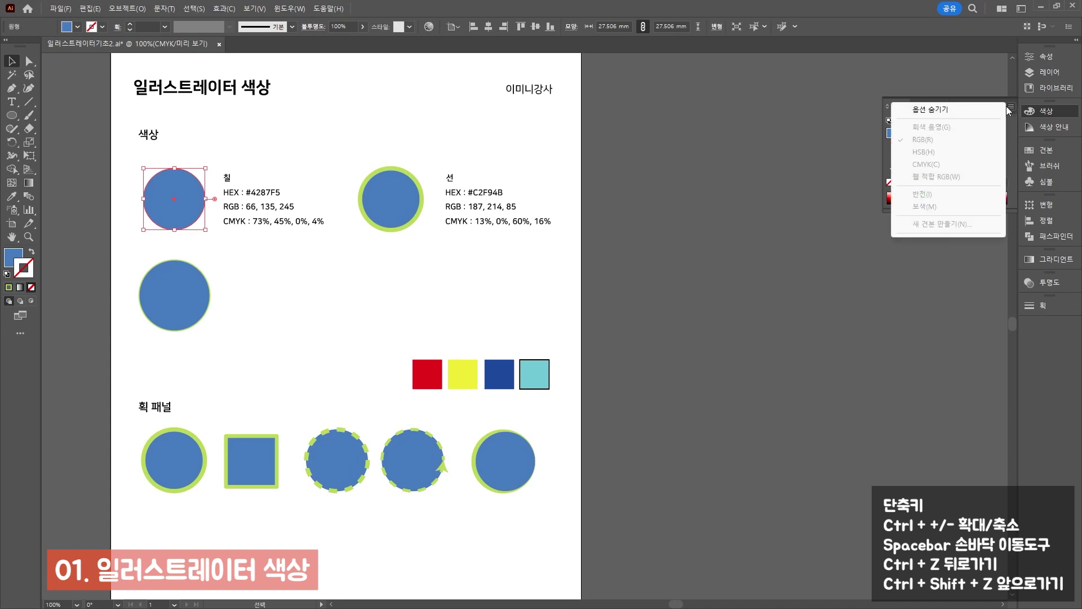
left_click(971, 90)
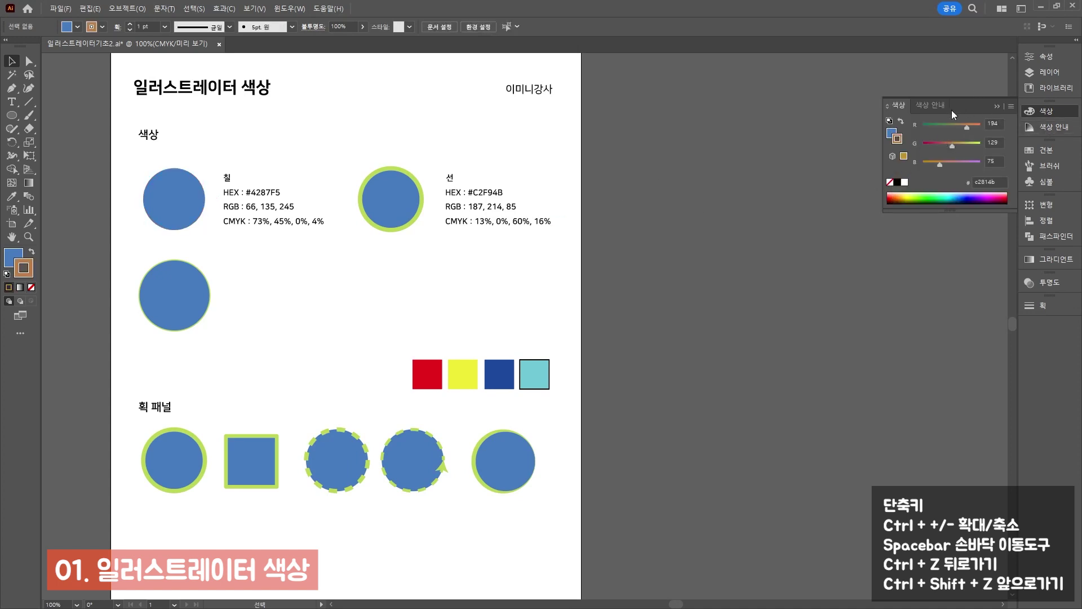
Hide the colour slider options and show them again
left_click(999, 106)
left_click(945, 110)
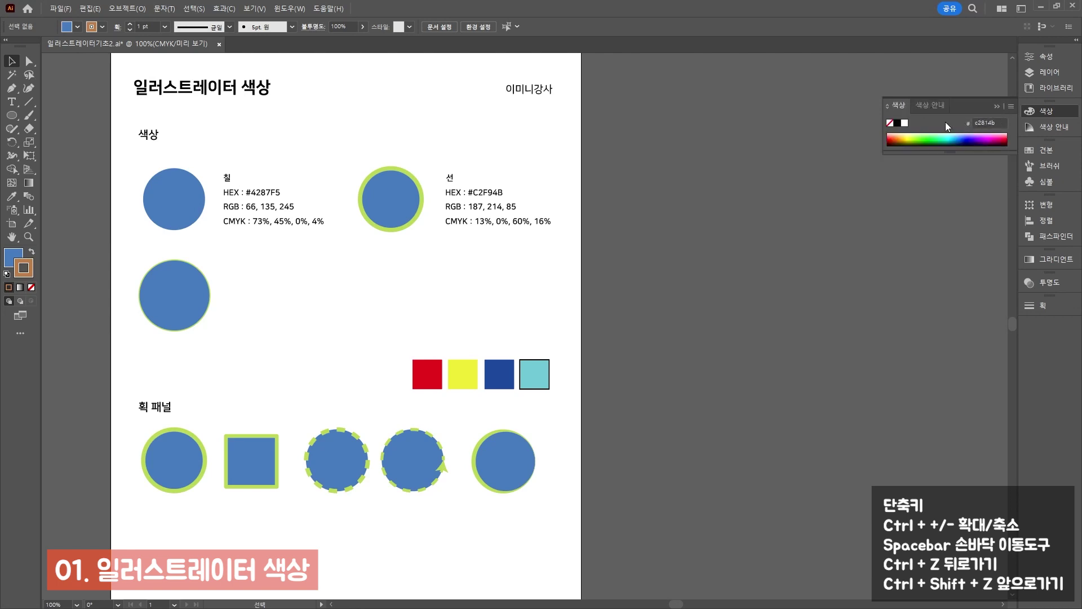
left_click(1010, 105)
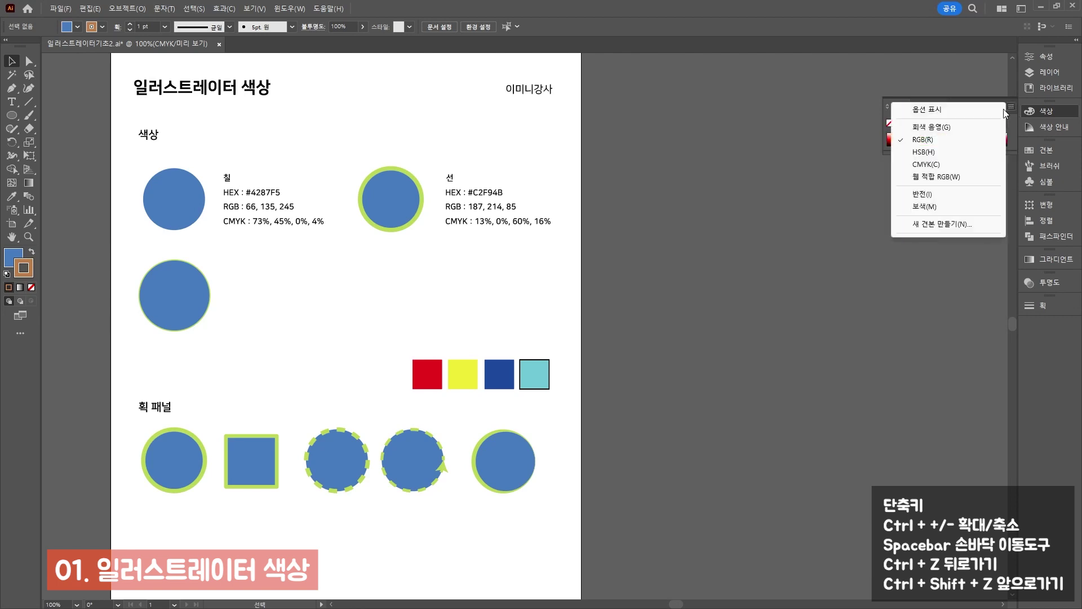
left_click(954, 112)
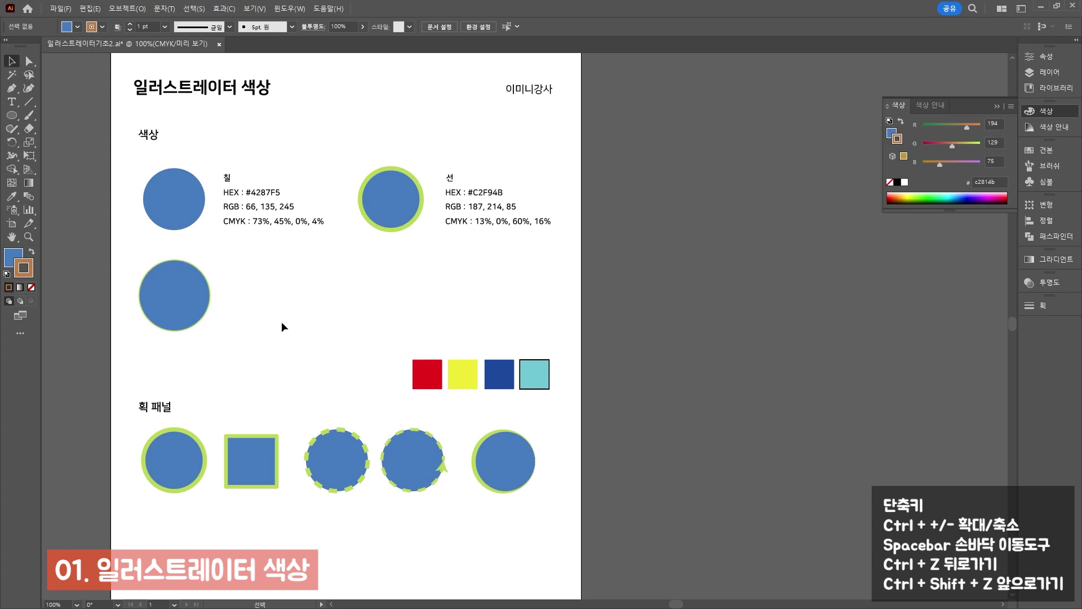
Select the red, yellow, dark blue and teal squares one by one to check their fill and stroke, and deselect
left_click(422, 387)
left_click(462, 375)
left_click(499, 374)
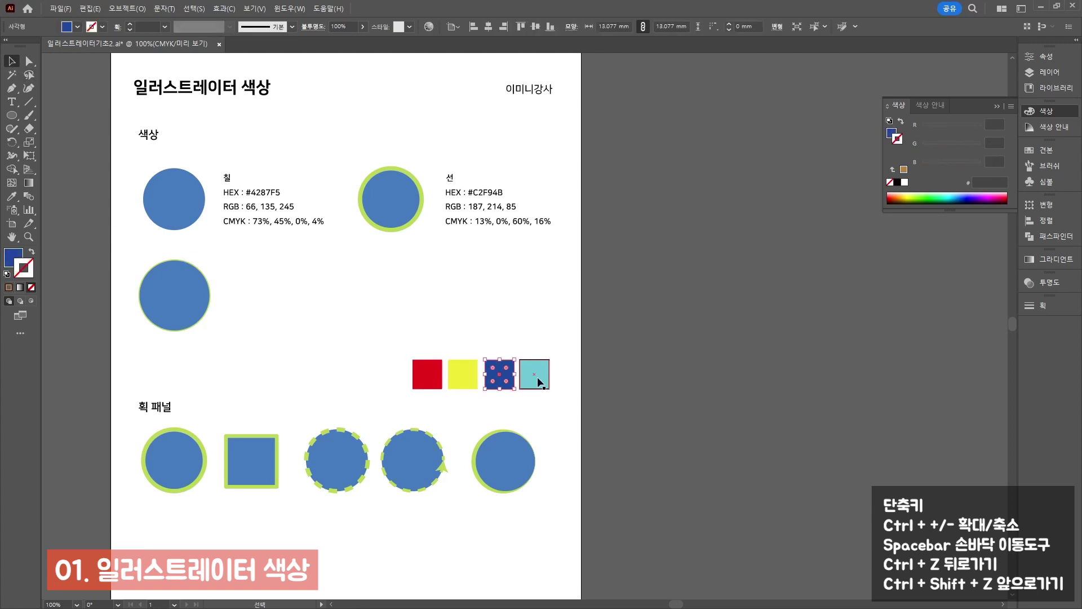
left_click(535, 375)
left_click(234, 278)
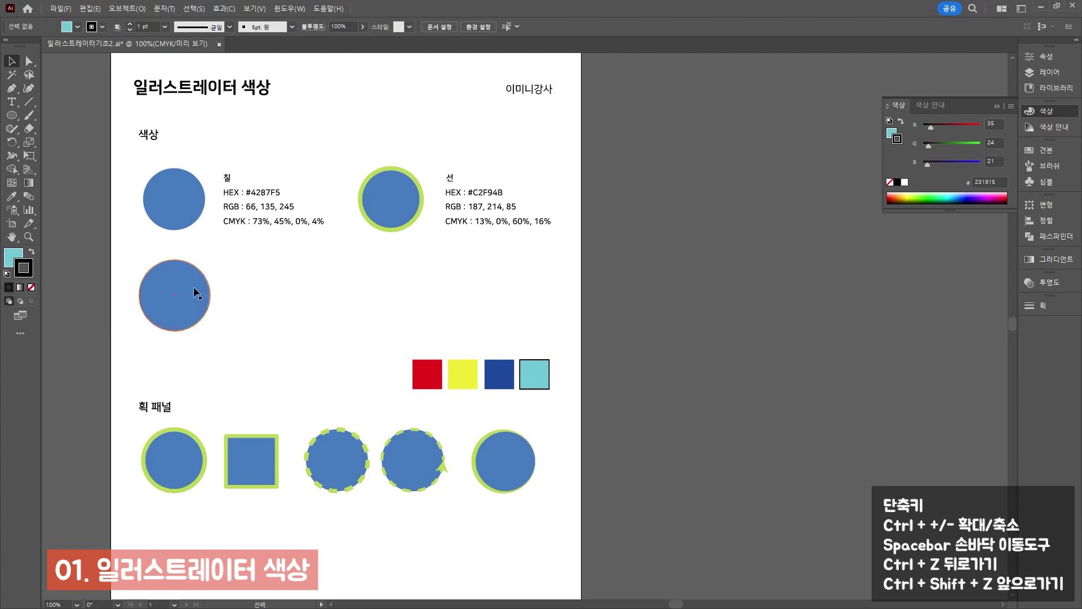
Shift the lower circle slightly and recolour it with the Eyedropper by sampling the coloured squares, finishing with the teal one
left_click_drag(160, 264, 164, 268)
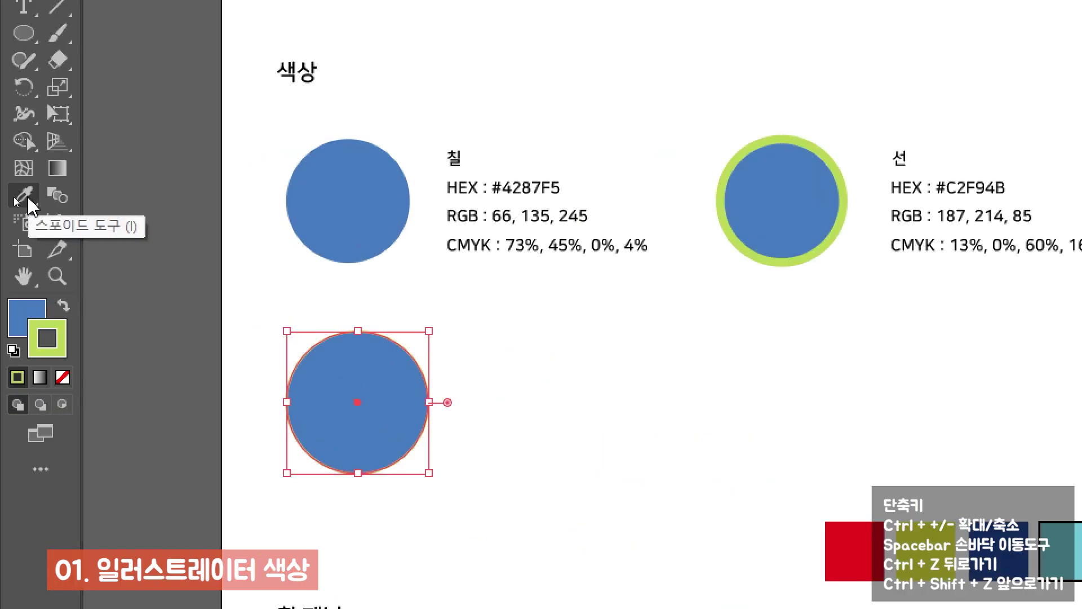
left_click(25, 197)
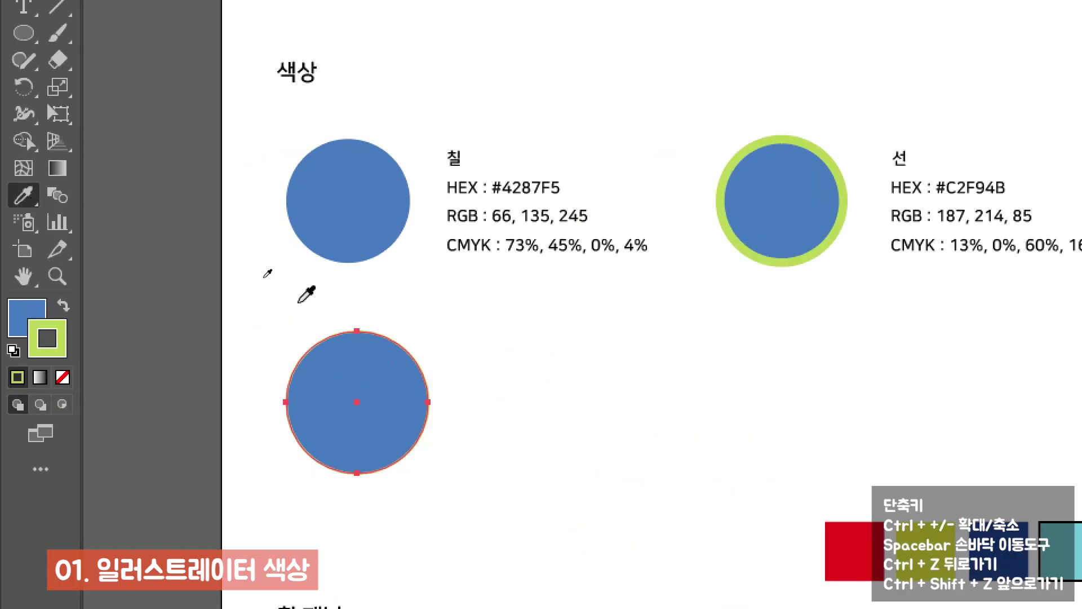
left_click(865, 547)
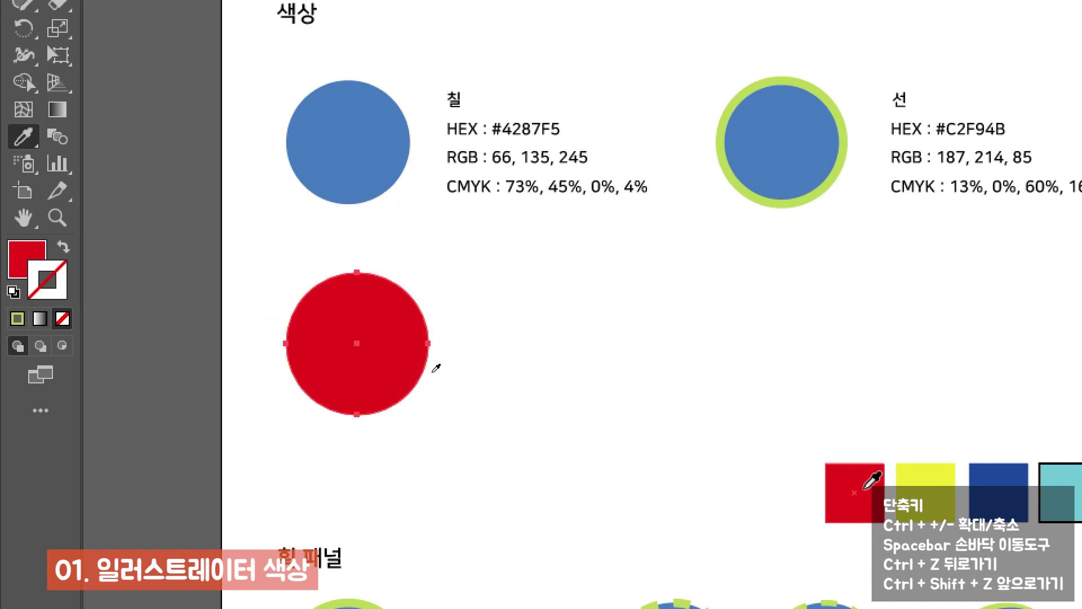
left_click(927, 492)
left_click(998, 493)
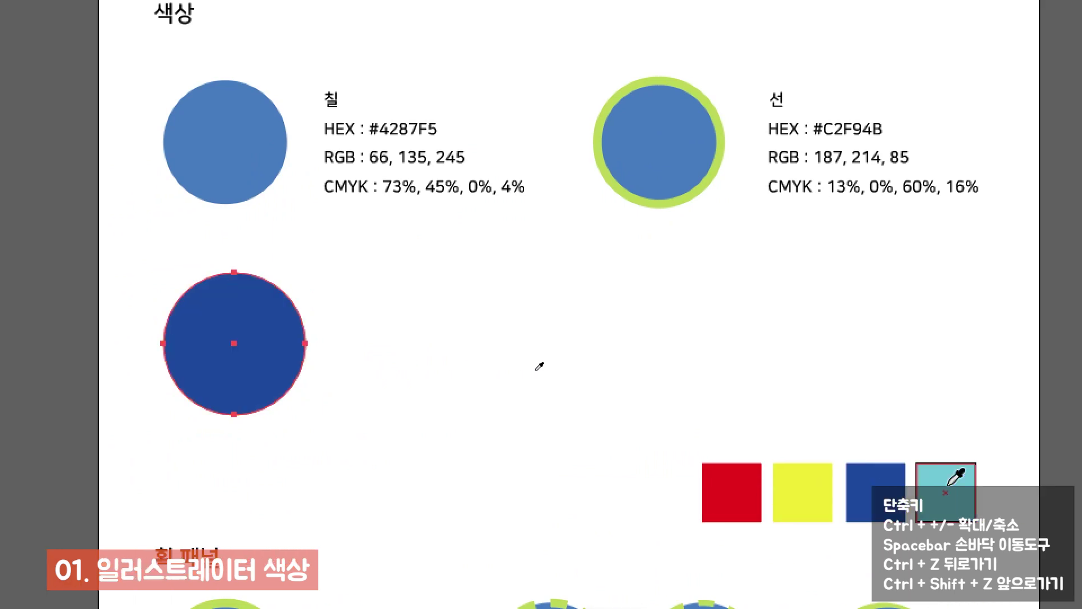
left_click(947, 484)
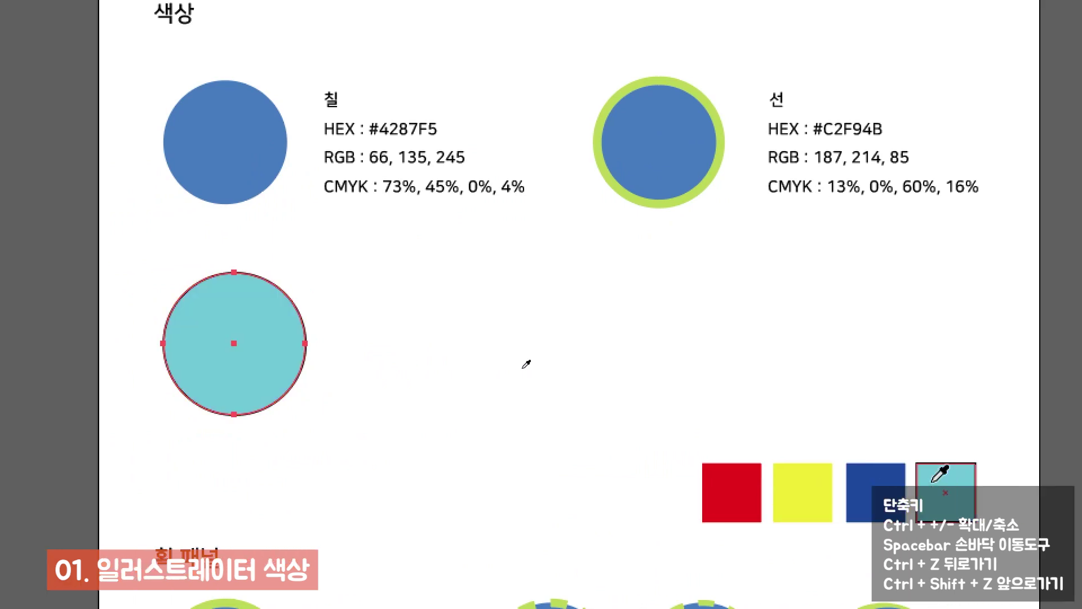
left_click(868, 485)
left_click(806, 488)
left_click(939, 489)
key("v")
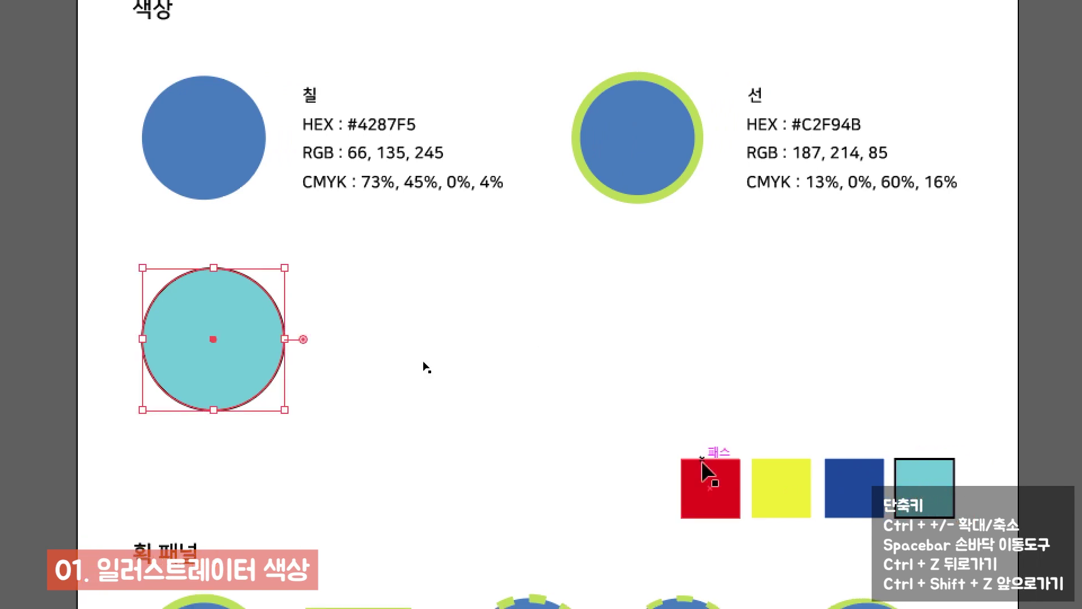
Increase the stroke weight of the teal square to 5 pt and deselect it
left_click(545, 379)
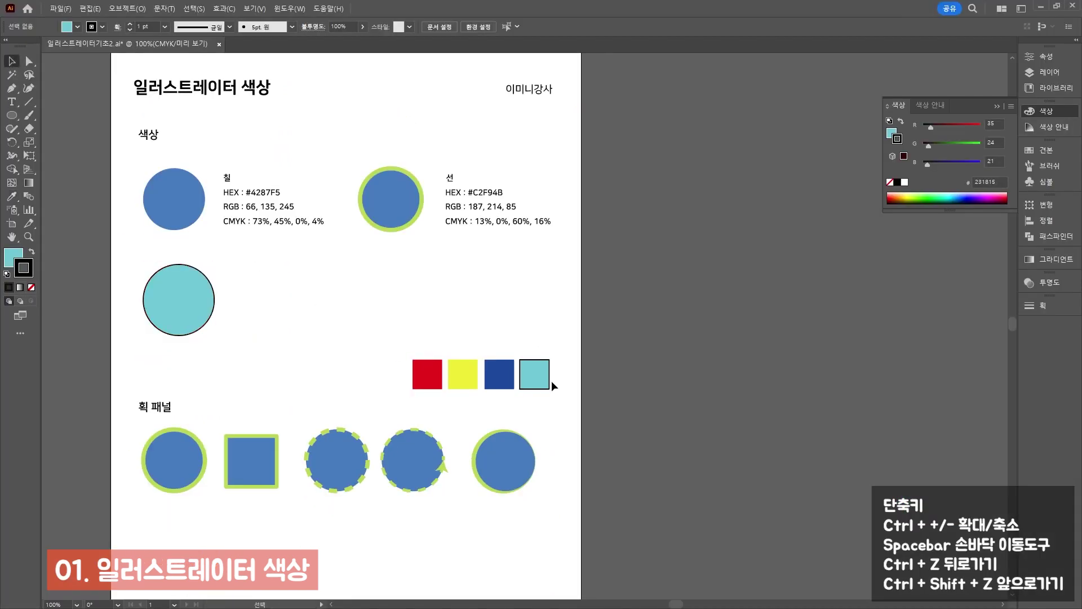
left_click(134, 23)
left_click(134, 23)
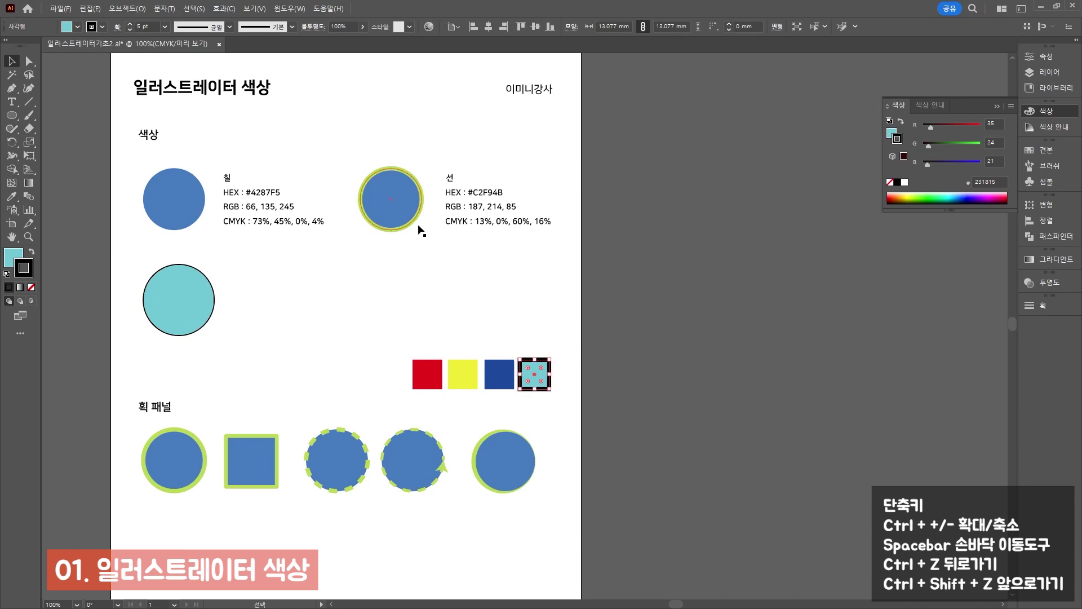
left_click(528, 332)
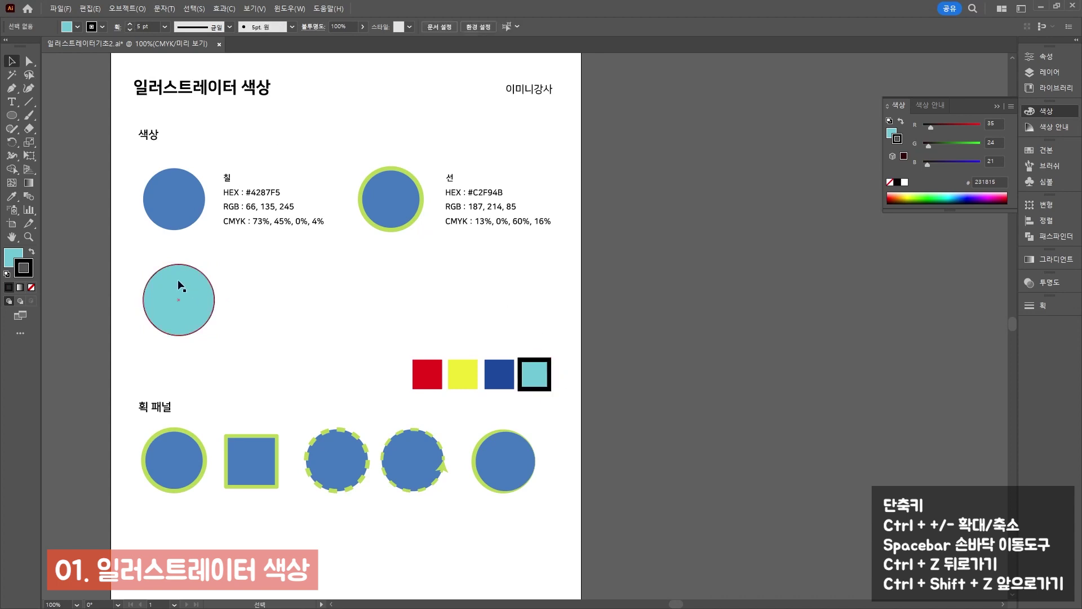
Copy the teal square's fill and 5 pt black stroke onto the lower circle with the Eyedropper
left_click(181, 286)
left_click(12, 197)
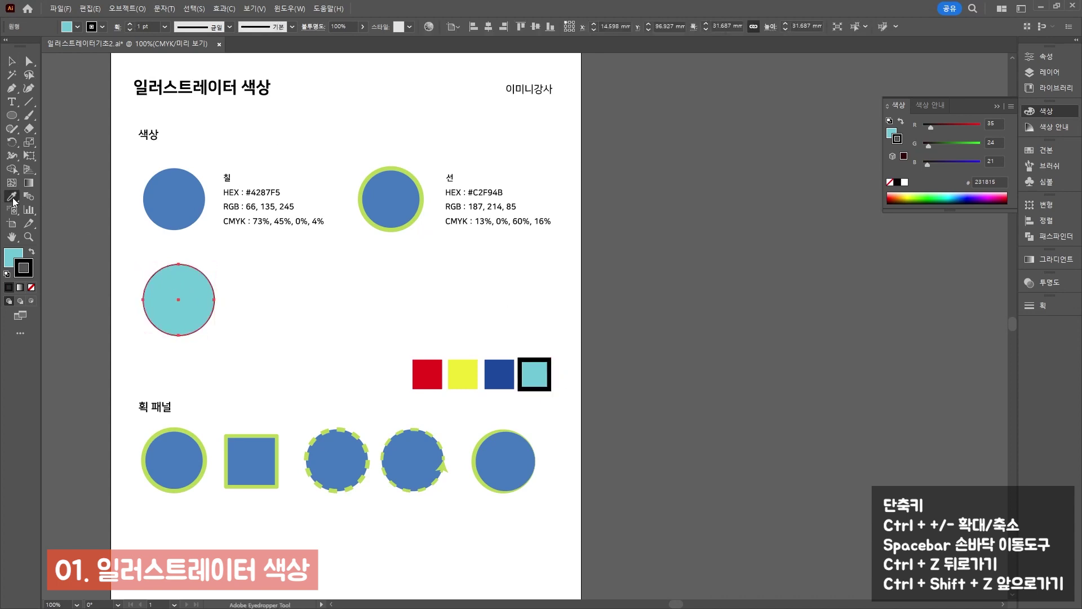
left_click(541, 364)
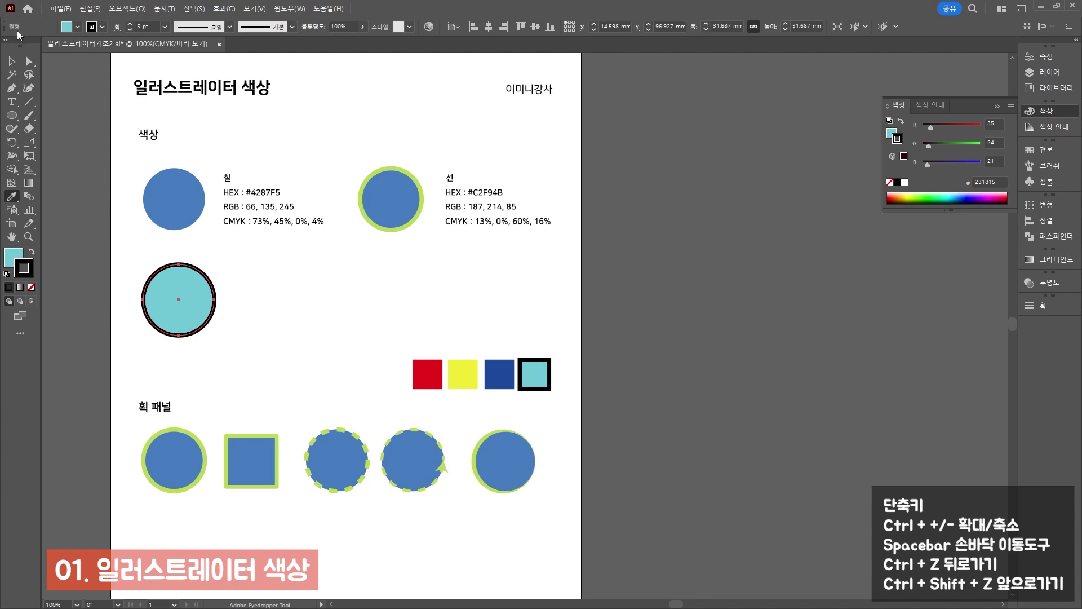
Deselect the teal circle and duplicate it into a row of four circles below the blue and green-outlined ones
left_click(11, 60)
key("ctrl+shift+a")
left_click_drag(178, 290, 444, 310)
Try to recolour all four teal circles at once by sampling the red square with the Eyedropper, then undo and deselect
left_click(418, 383)
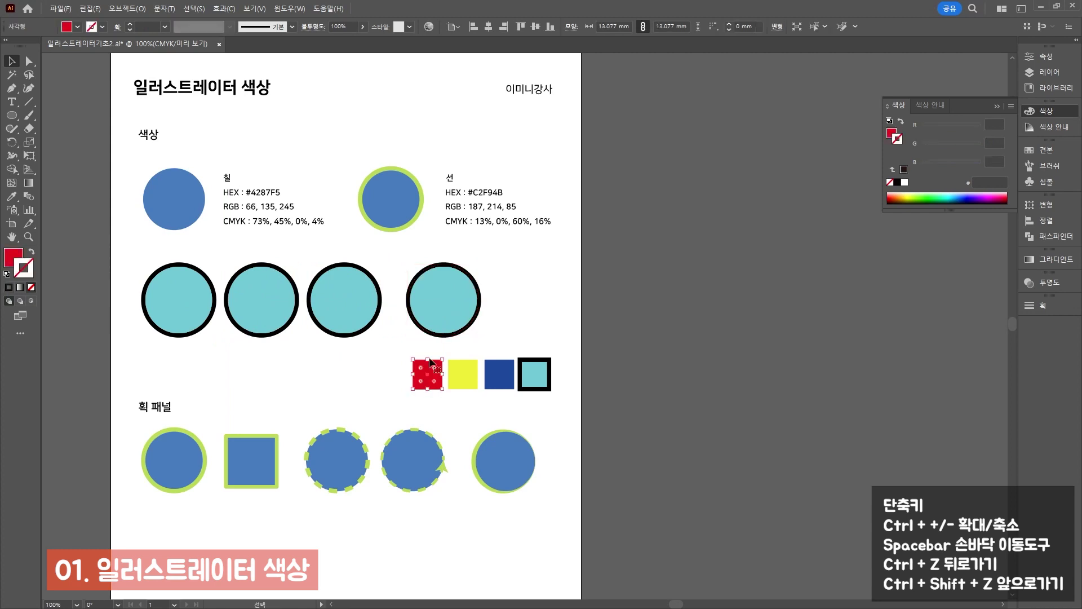
left_click_drag(150, 292, 424, 318)
key("i")
left_click(424, 376)
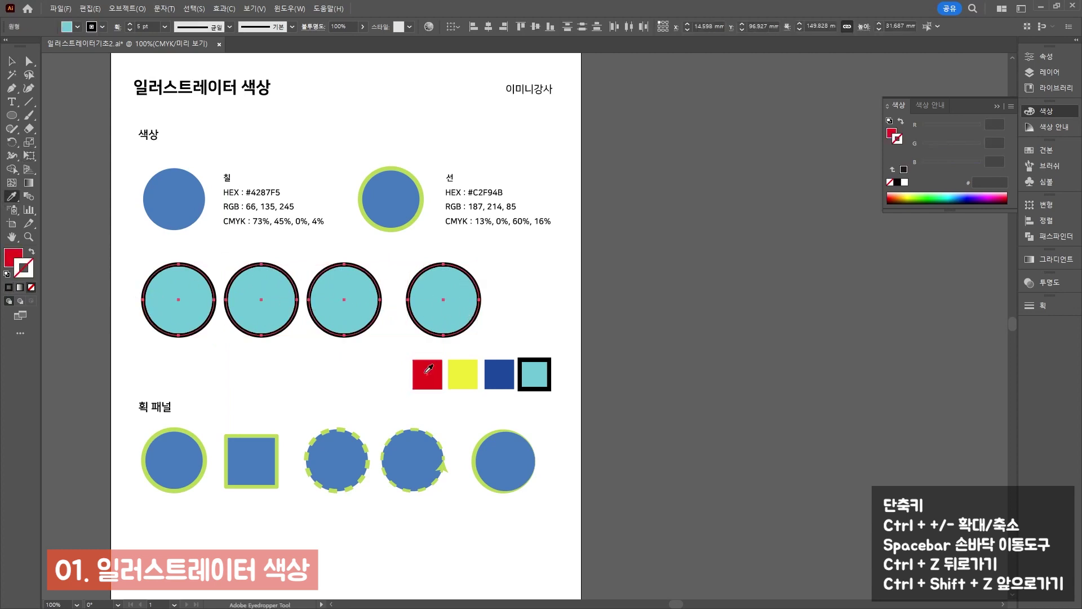
key("ctrl+z")
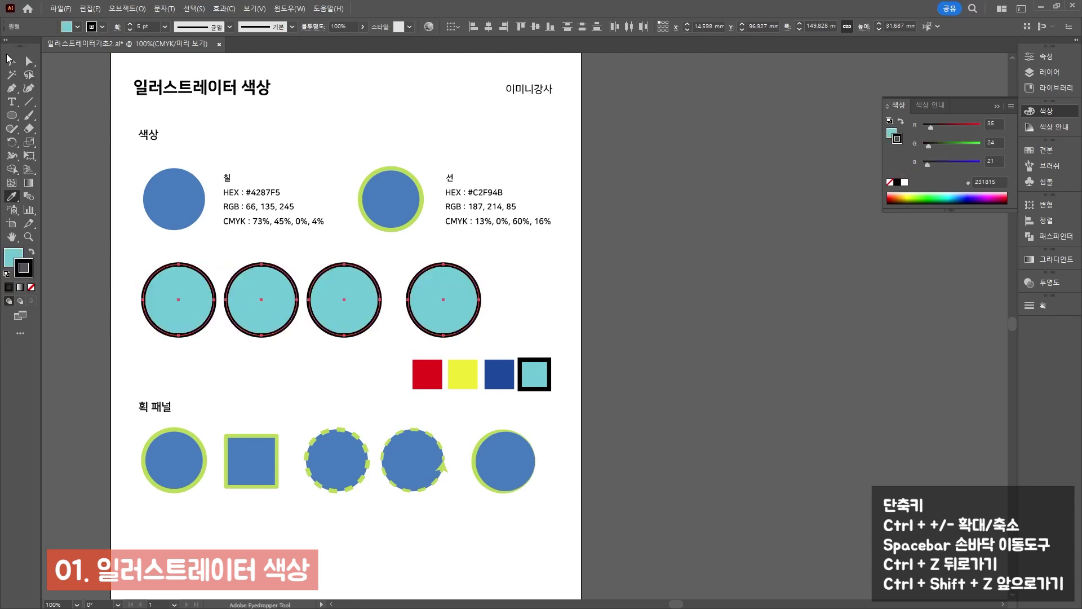
left_click(320, 392, "ctrl")
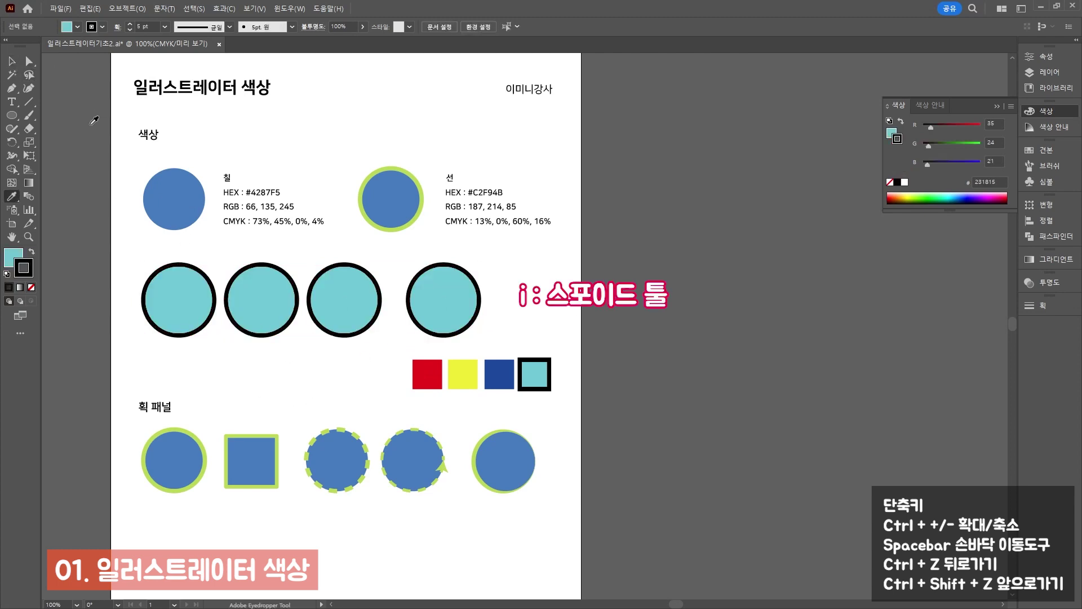
With the red square as the source, apply its red fill without stroke to each of the four teal circles using the Eyedropper
left_click(19, 65)
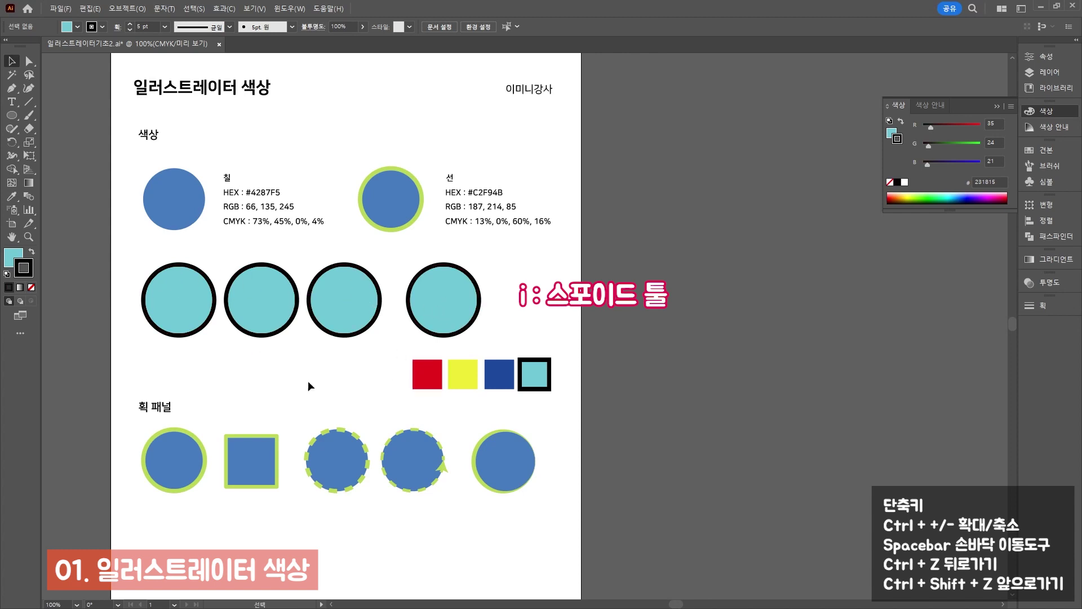
left_click(429, 382)
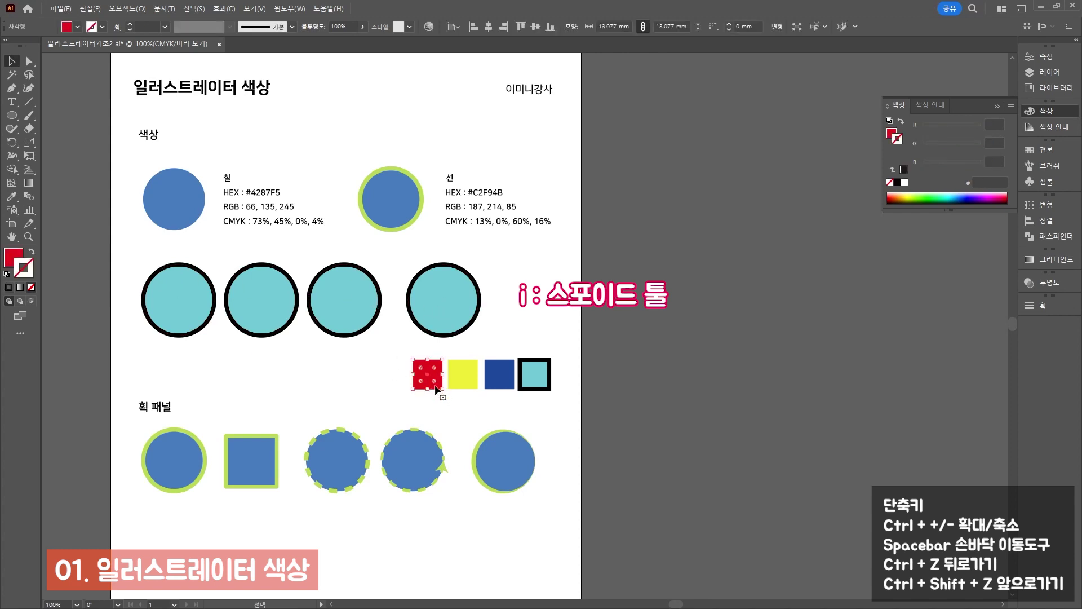
left_click(16, 198)
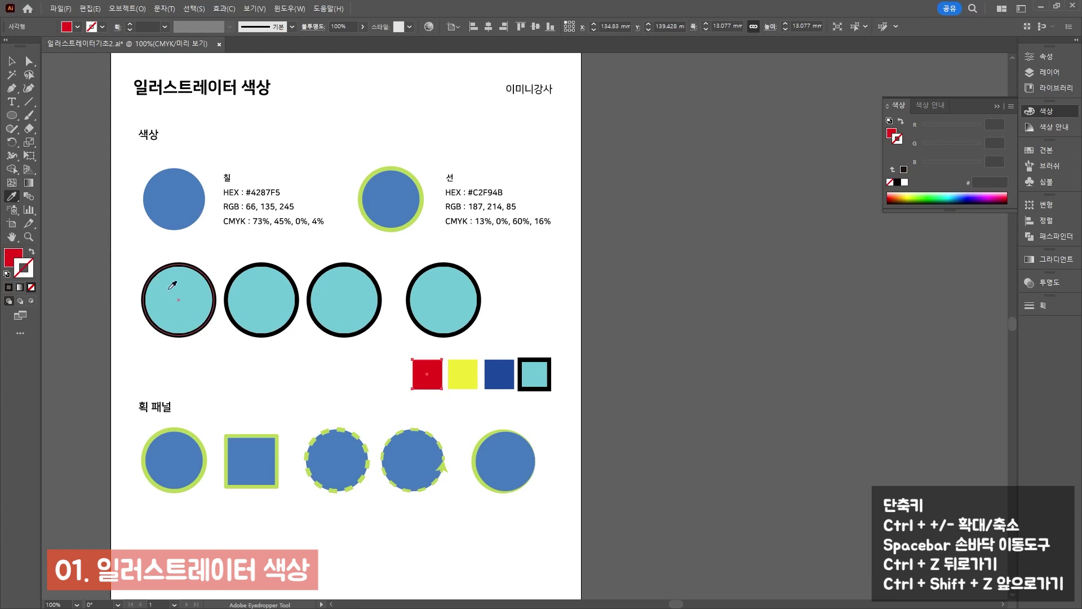
mouse_move(179, 288)
left_mouse_down()
mouse_move(261, 338)
mouse_move(402, 392)
left_mouse_up()
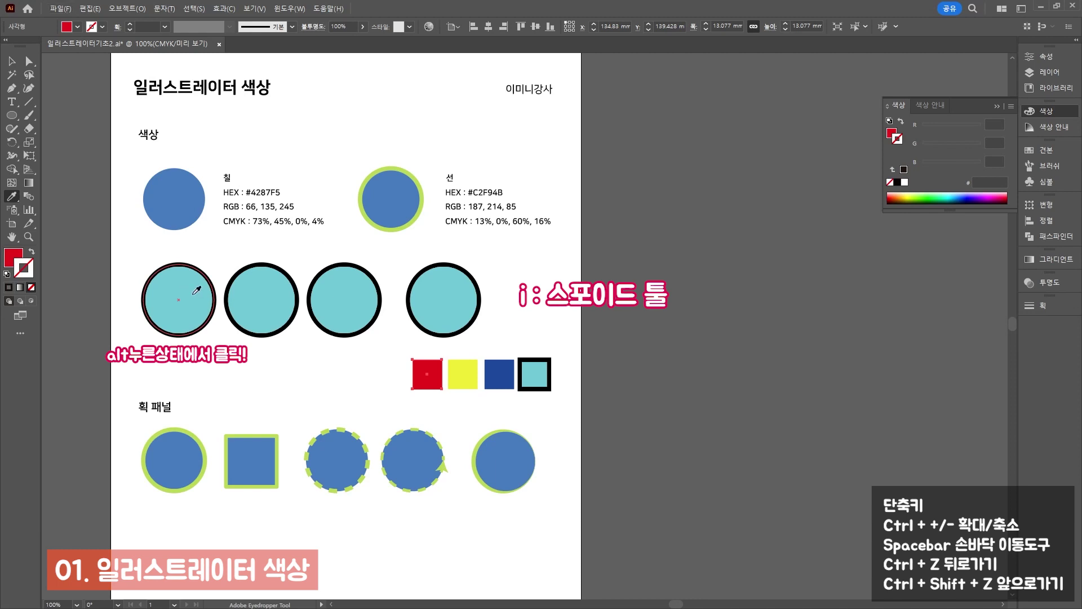
left_click(220, 319)
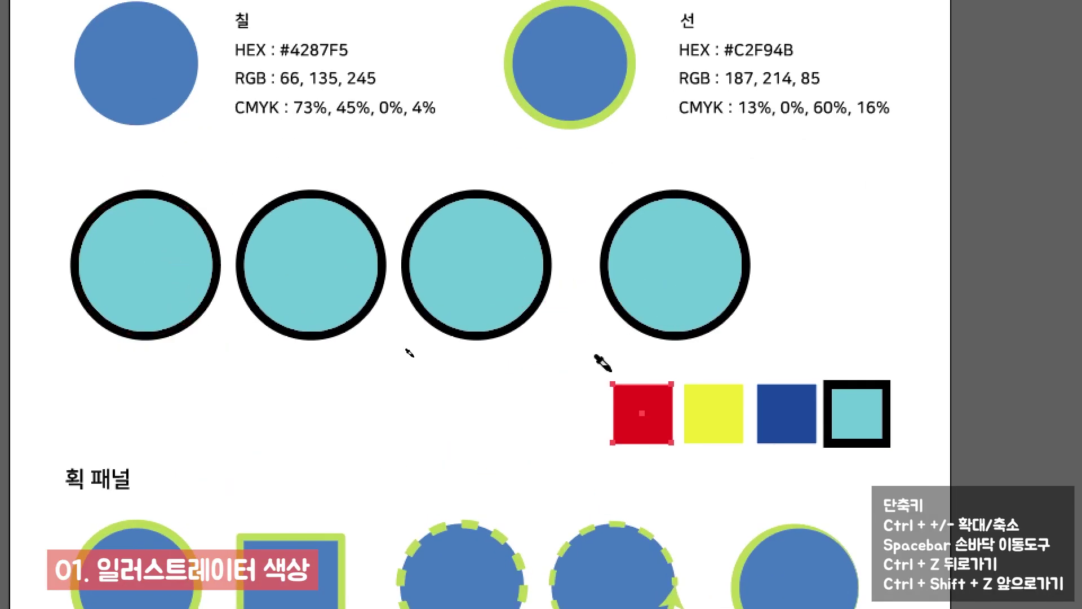
left_click(97, 242)
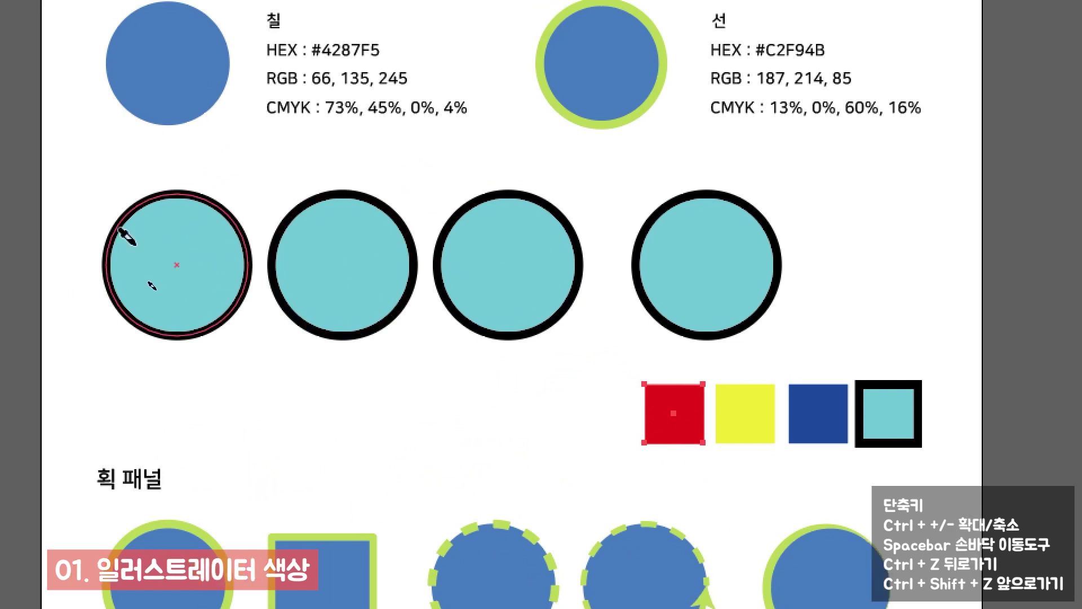
left_click(186, 240, "alt")
left_click(295, 234, "ctrl")
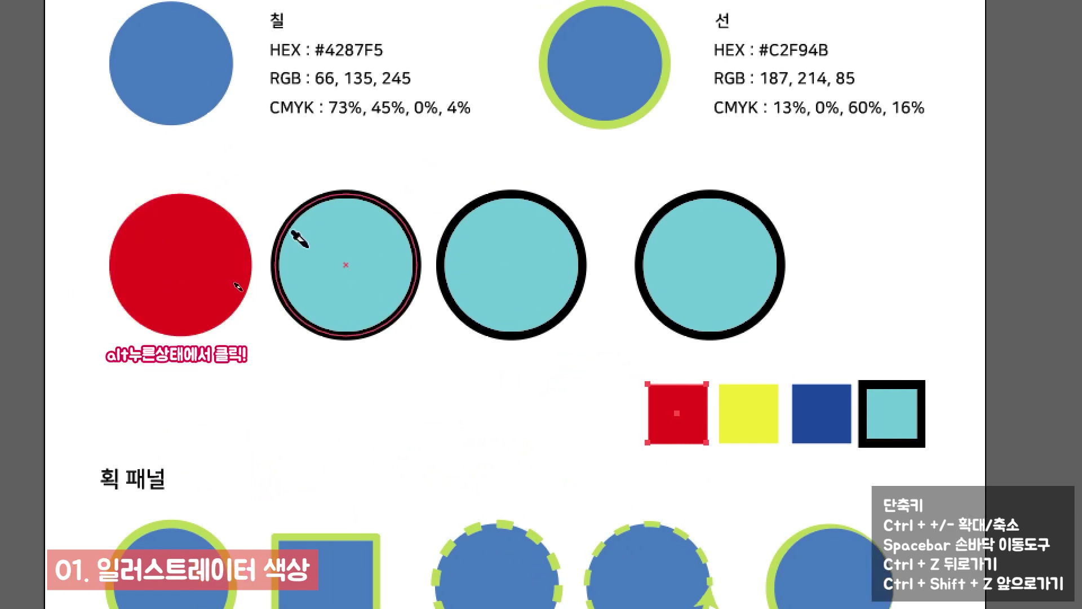
left_click(302, 235, "alt")
left_click(517, 235, "ctrl")
left_click(517, 235, "alt")
left_click(690, 232, "ctrl")
left_click(690, 232, "alt")
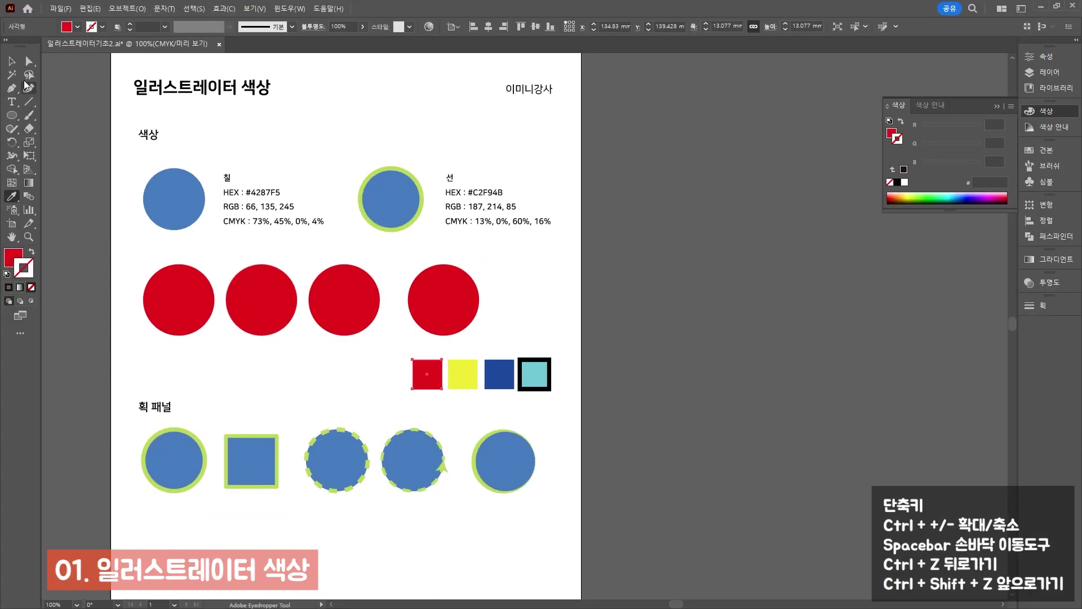
Recolour the first red circle with the Eyedropper by sampling the blue circle above it, and deselect
left_click(11, 60)
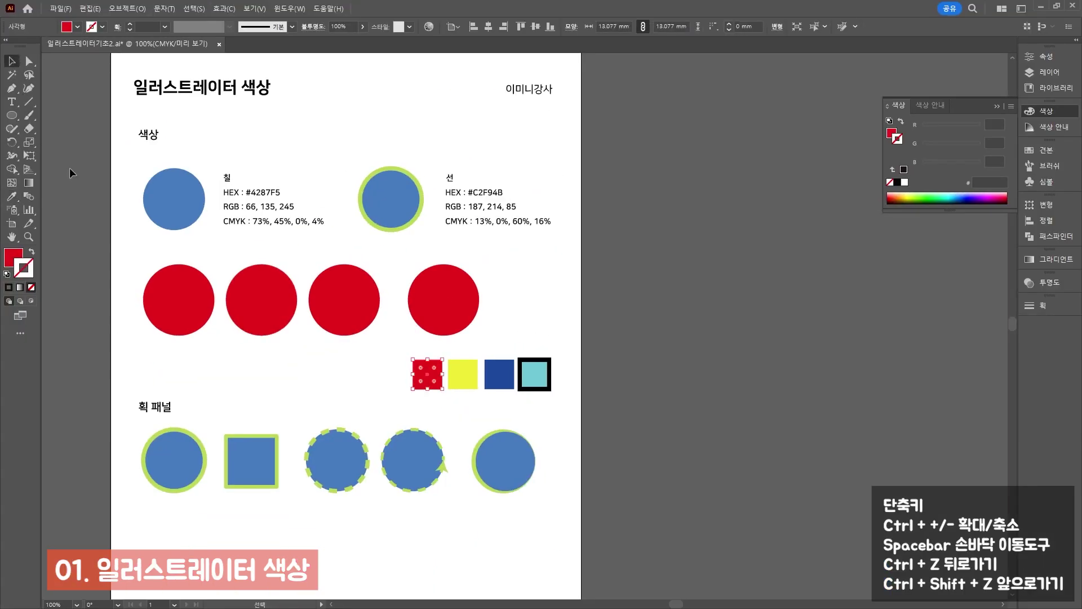
left_click(164, 314)
left_click(11, 195)
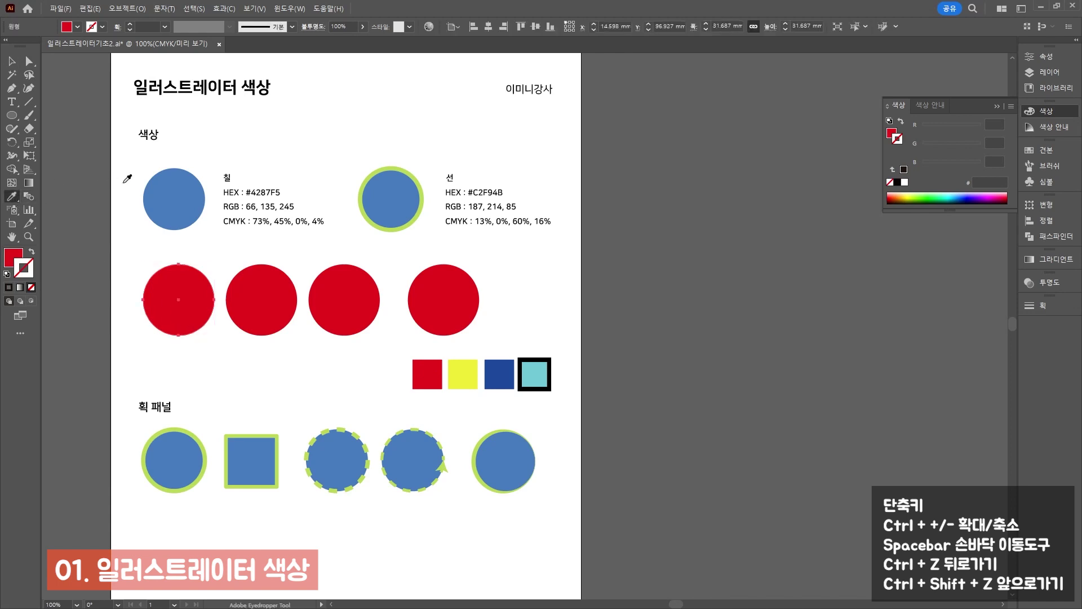
left_click(164, 176)
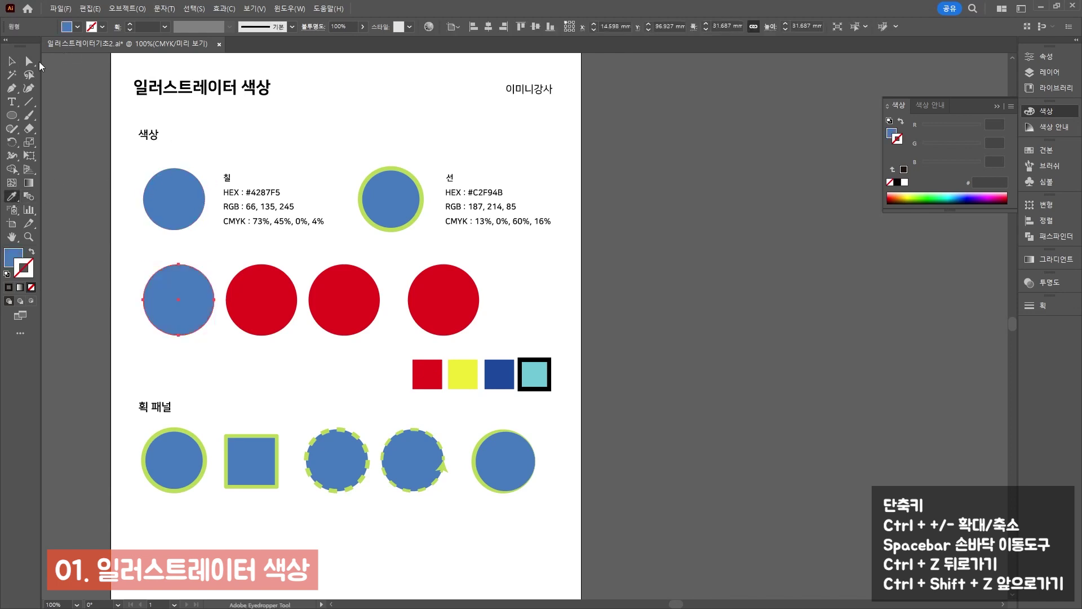
key("v")
left_click(256, 366)
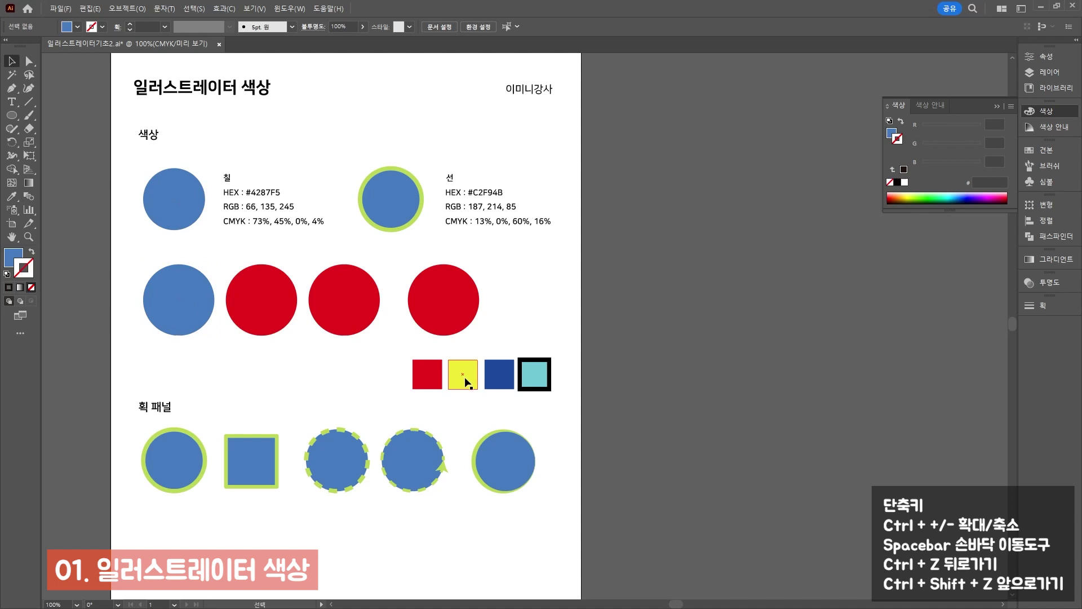
With the yellow square as the source, apply its fill to all four circles in the row using the Eyedropper
left_click(467, 383)
left_click(443, 294)
left_click(393, 289)
left_click(455, 370)
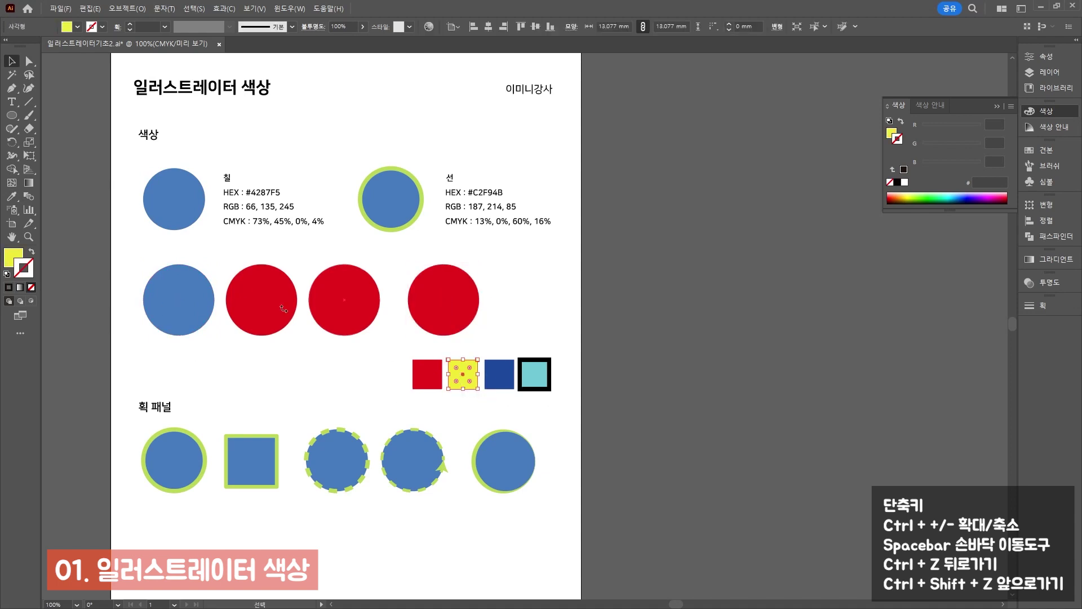
left_click(12, 197)
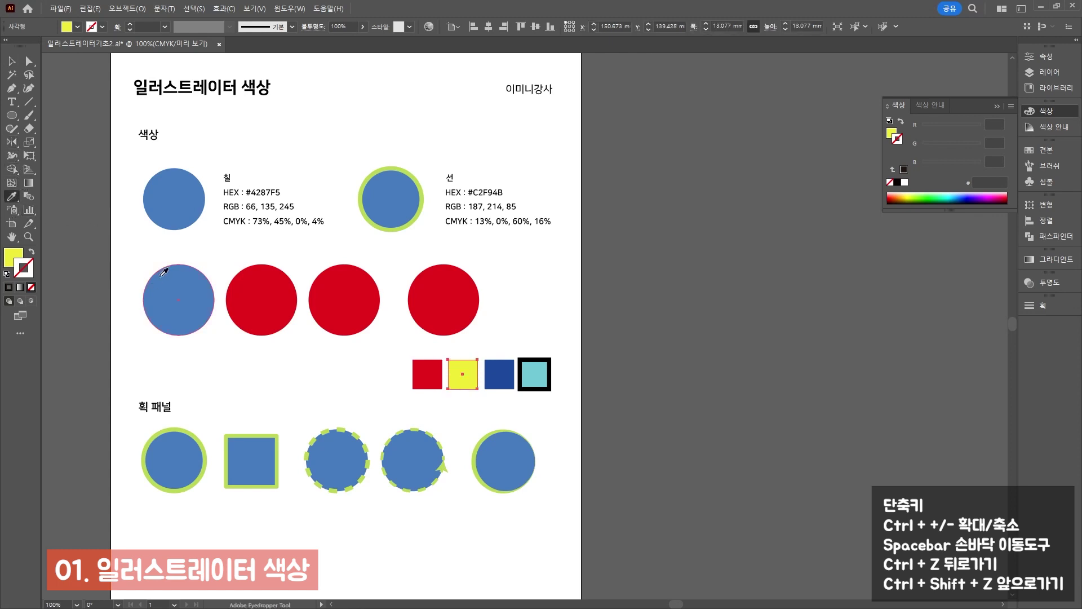
left_click(193, 289, "alt")
left_click(250, 284, "alt")
left_click(315, 294, "alt")
left_click(414, 308, "alt")
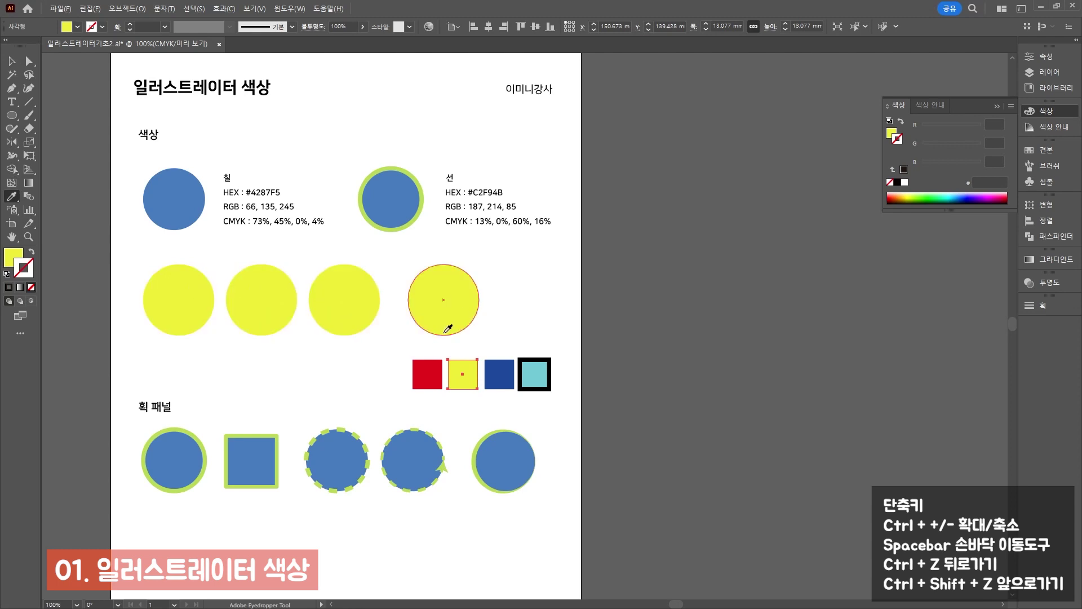
Move the fourth yellow circle closer to the third so the row is evenly spaced, and deselect
left_click(11, 61)
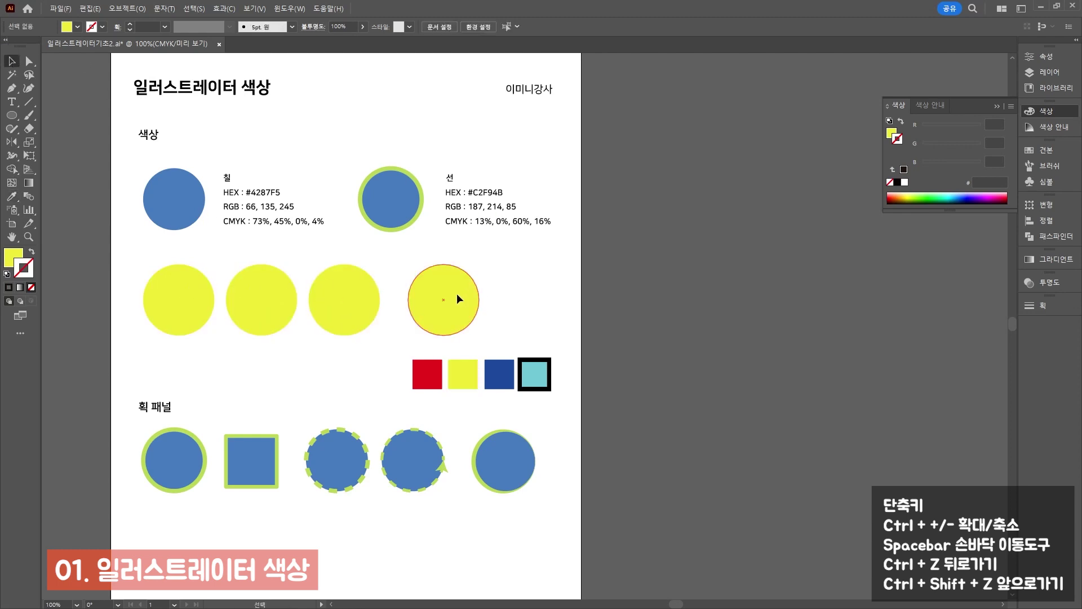
left_click_drag(457, 293, 442, 292)
left_click(566, 374)
Draw a yellow circle about 29 mm in diameter in the empty area below the stroke panel examples
scroll(566, 372, "down", 3)
scroll(566, 370, "down", 3)
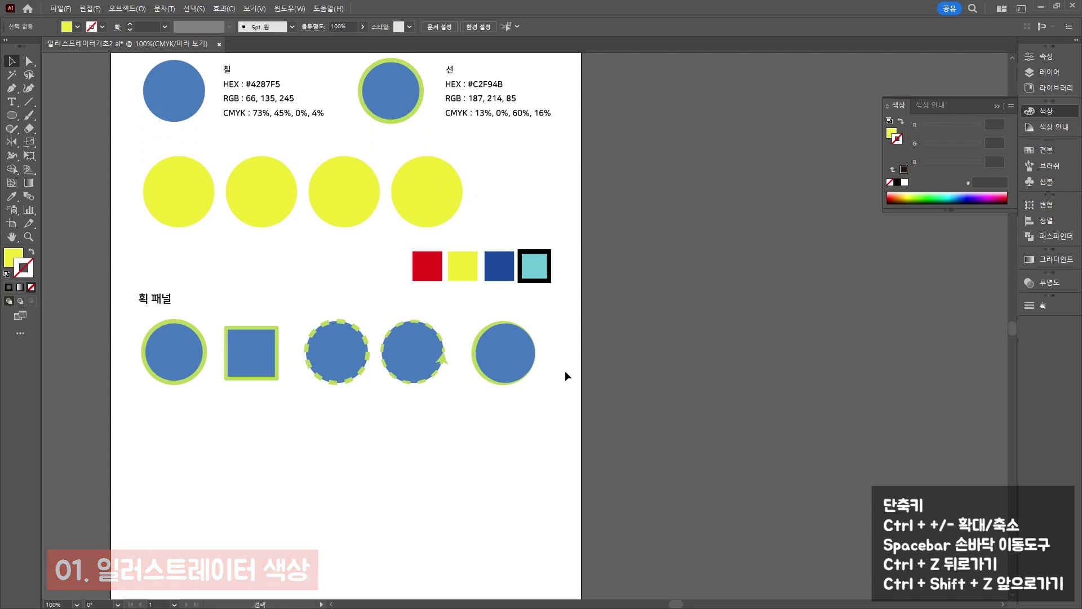
left_click(11, 115)
left_click_drag(148, 407, 214, 473)
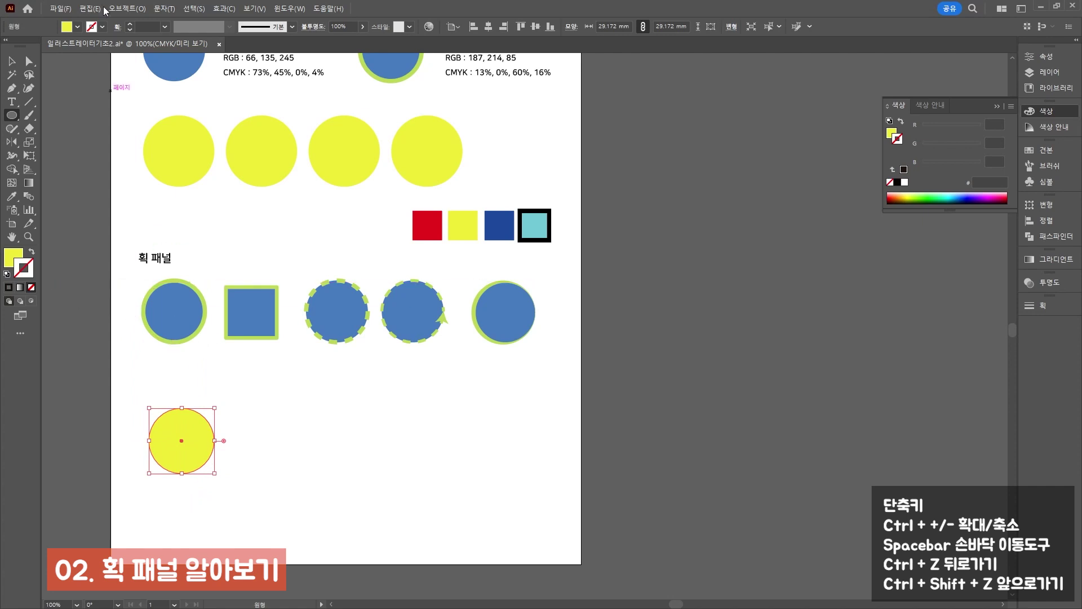
Give the new yellow circle a 6 pt black stroke and move it slightly up and to the left
left_click(131, 24)
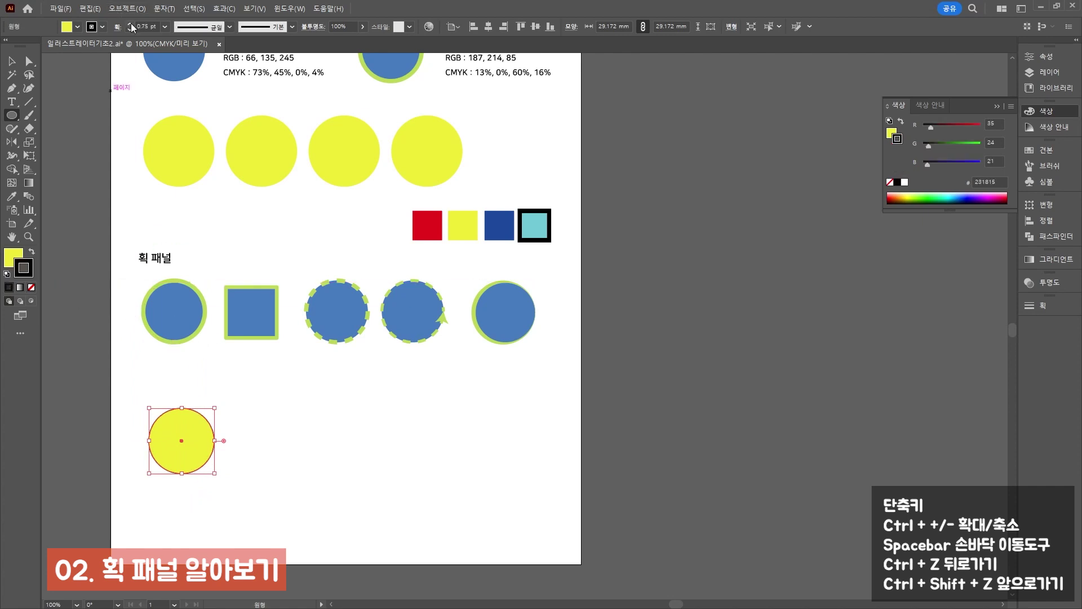
left_click(130, 25)
left_click(130, 24)
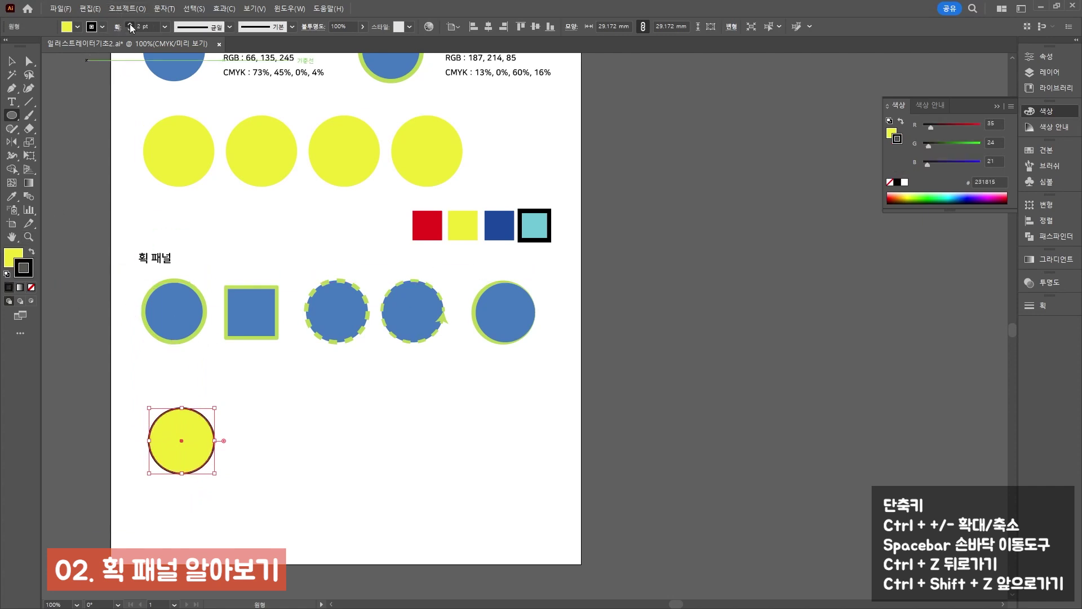
left_click(130, 24)
left_click(130, 24)
left_click(130, 24)
left_click(12, 58)
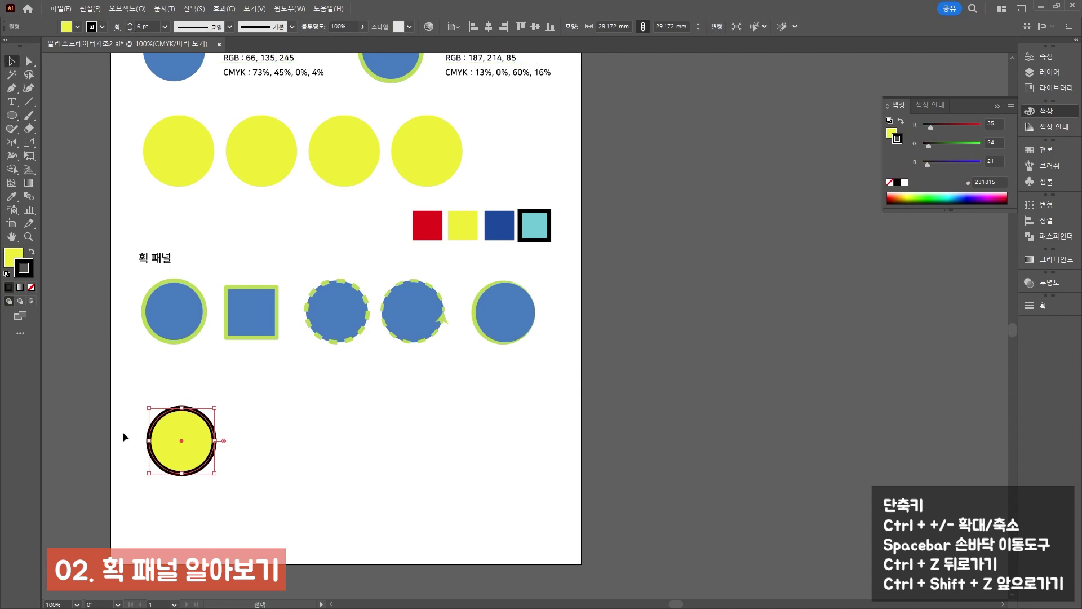
left_click_drag(186, 435, 175, 420)
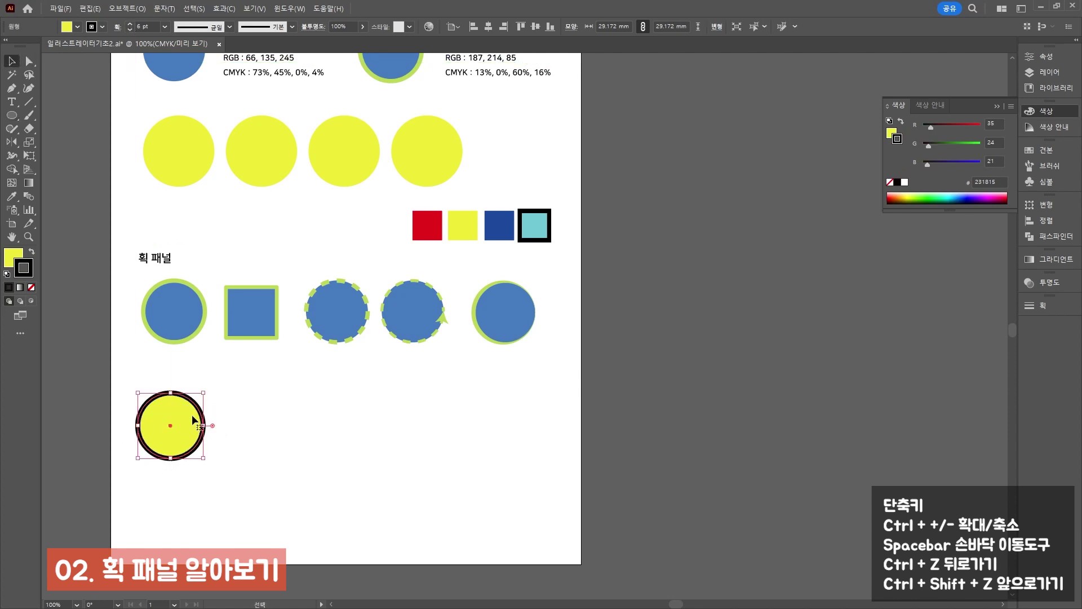
Show the Stroke panel and place it on the artboard beside the yellow circle
left_click(299, 9)
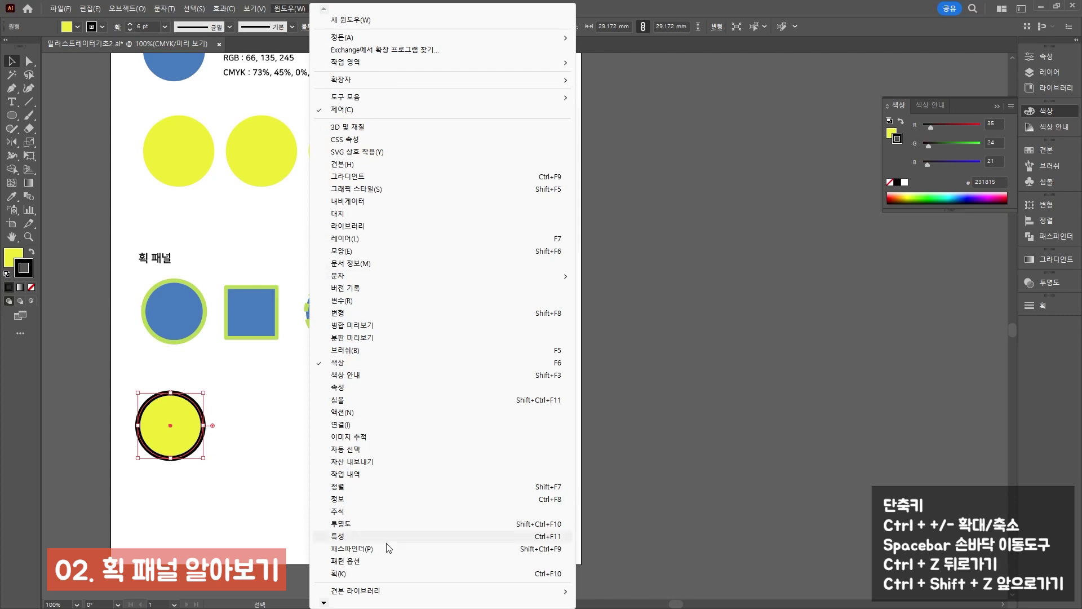
left_click(338, 573)
mouse_move(903, 300)
left_mouse_down()
mouse_move(436, 394)
mouse_move(419, 375)
left_mouse_up()
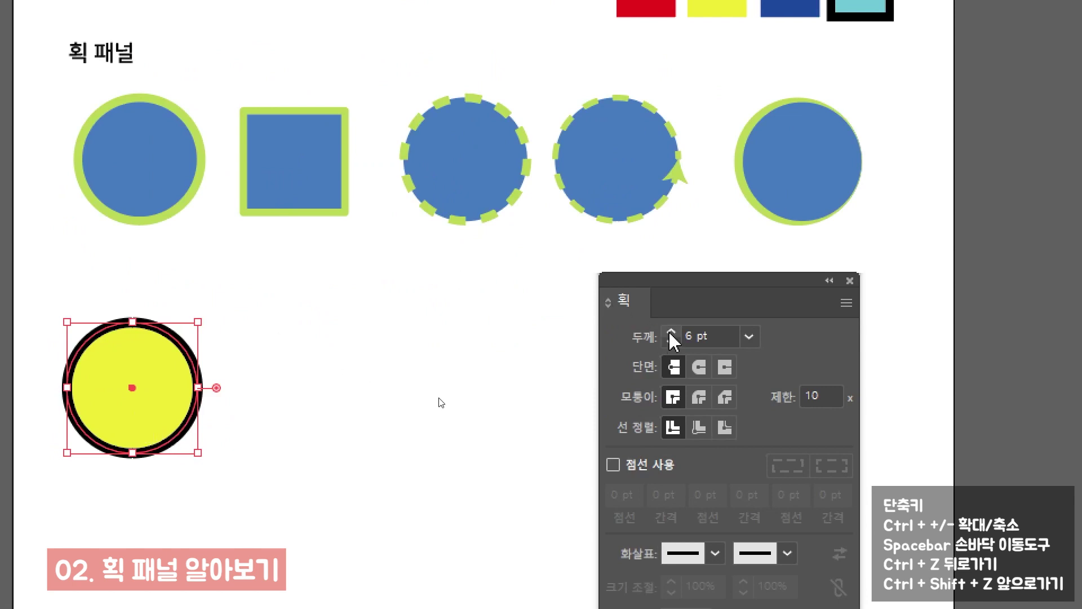
Raise and lower the yellow circle's stroke weight, ending at 7 pt
left_click(671, 331)
left_click(671, 332)
left_click(670, 331)
left_click(671, 331)
left_click(670, 342)
left_click(671, 341)
left_click(671, 341)
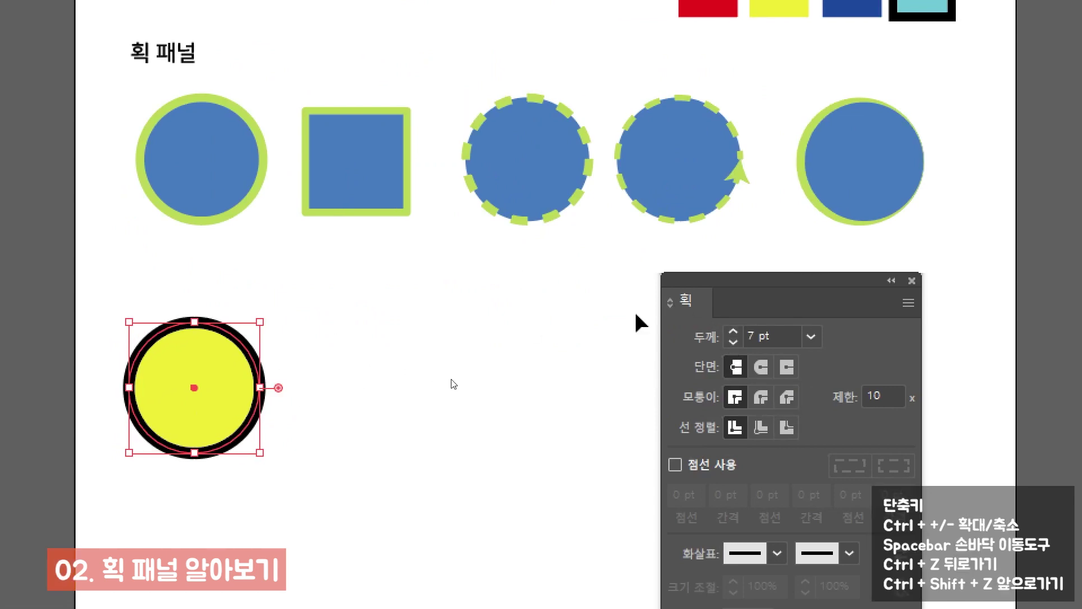
Turn on a dashed stroke for the yellow circle and compare round and projecting caps before returning to the butt cap
left_click(686, 471)
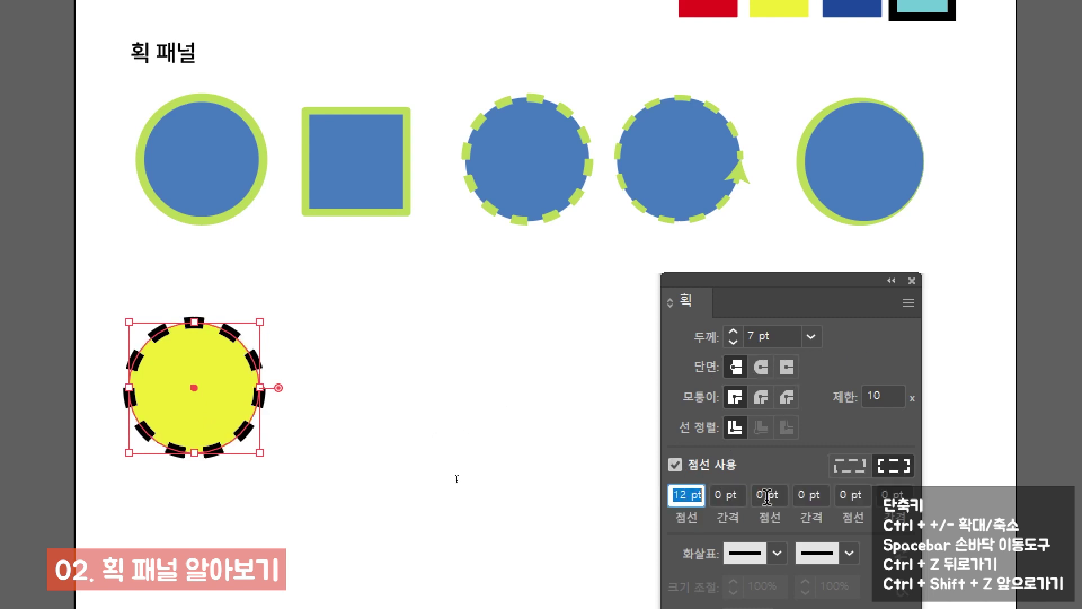
left_click(762, 368)
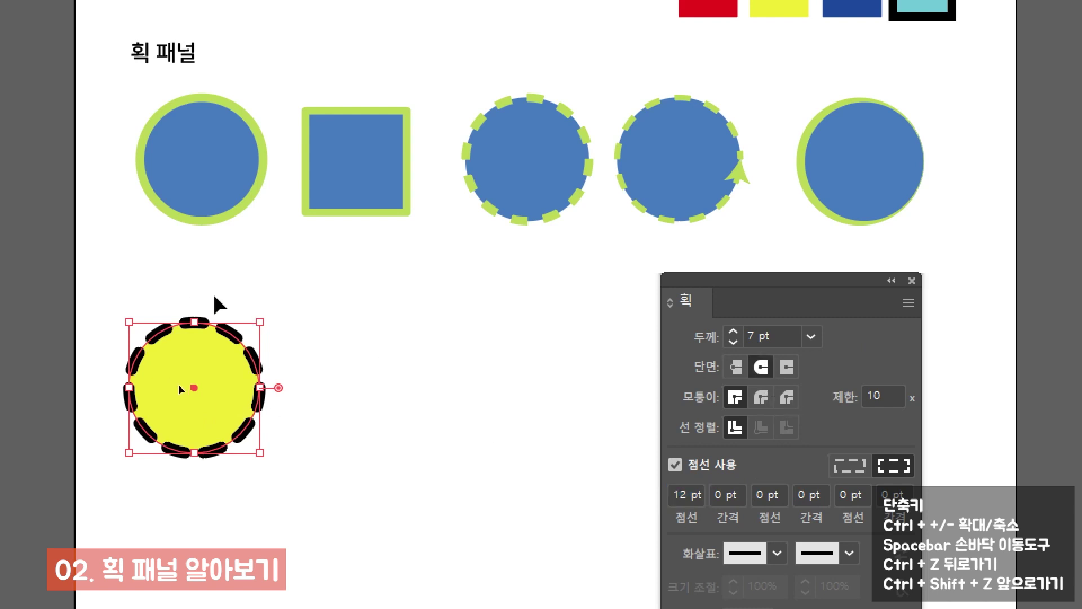
left_click(789, 372)
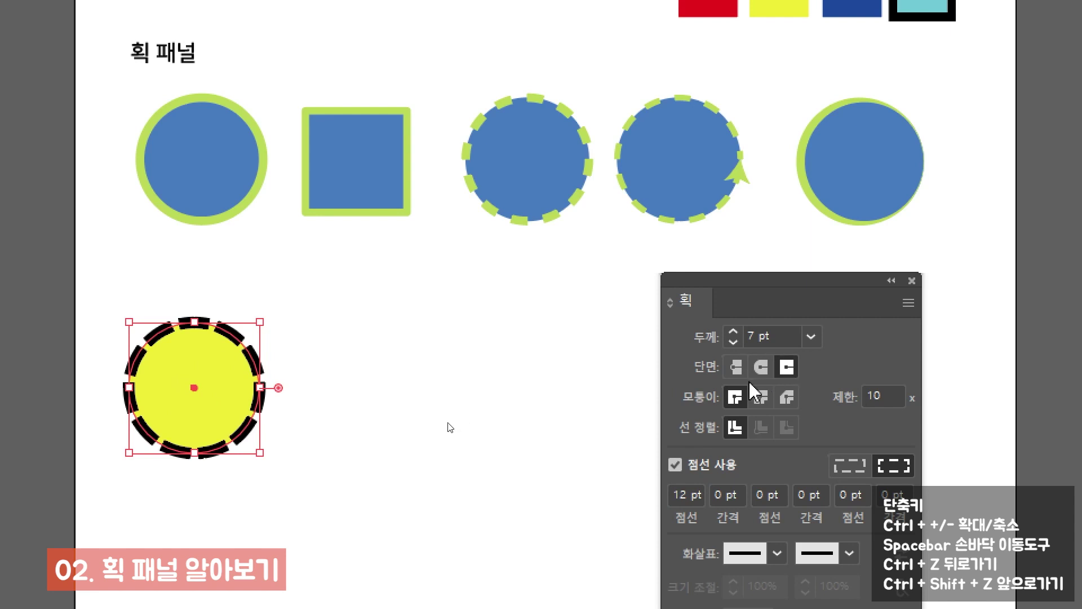
key("ctrl+z")
key("ctrl+shift+z")
key("ctrl+z")
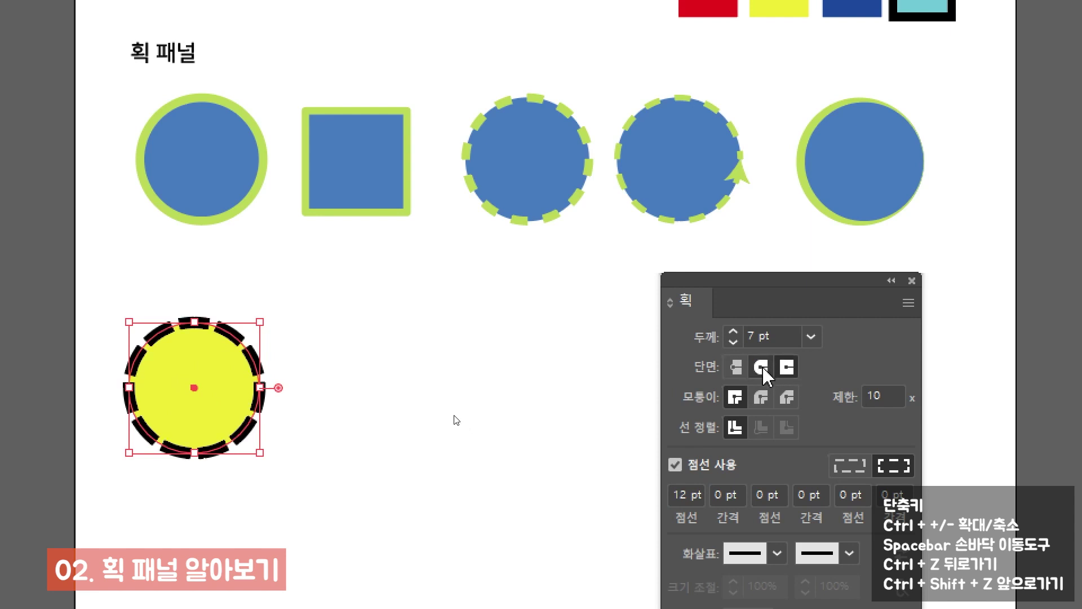
left_click(736, 367)
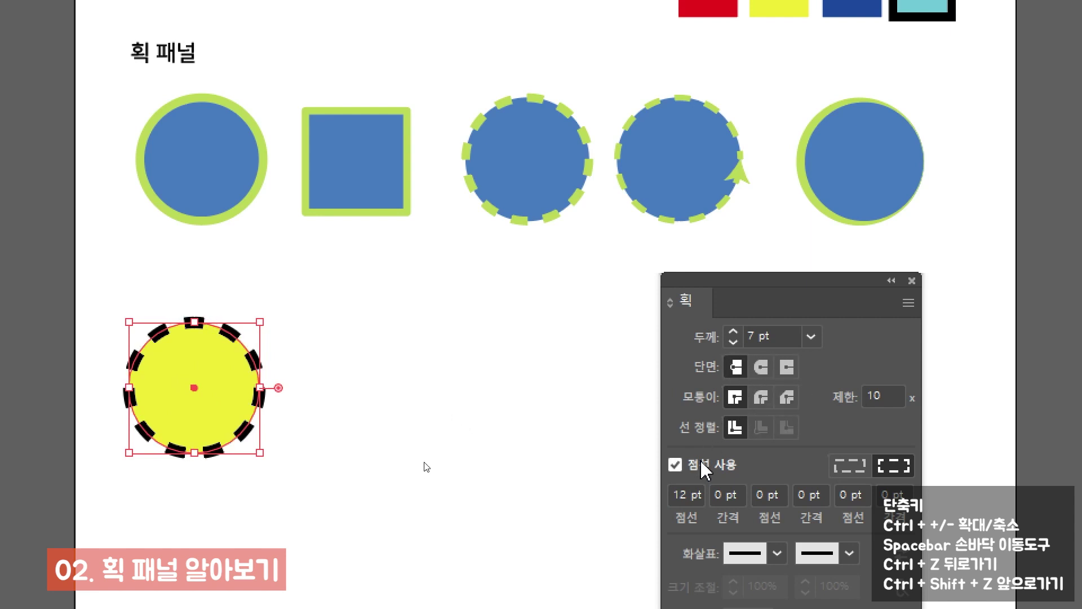
Give the yellow circle's stroke a 12 pt dash, 3 pt gap, 5 pt dash and 1 pt gap pattern, and turn dashing back off
left_click(699, 494)
left_click(734, 492)
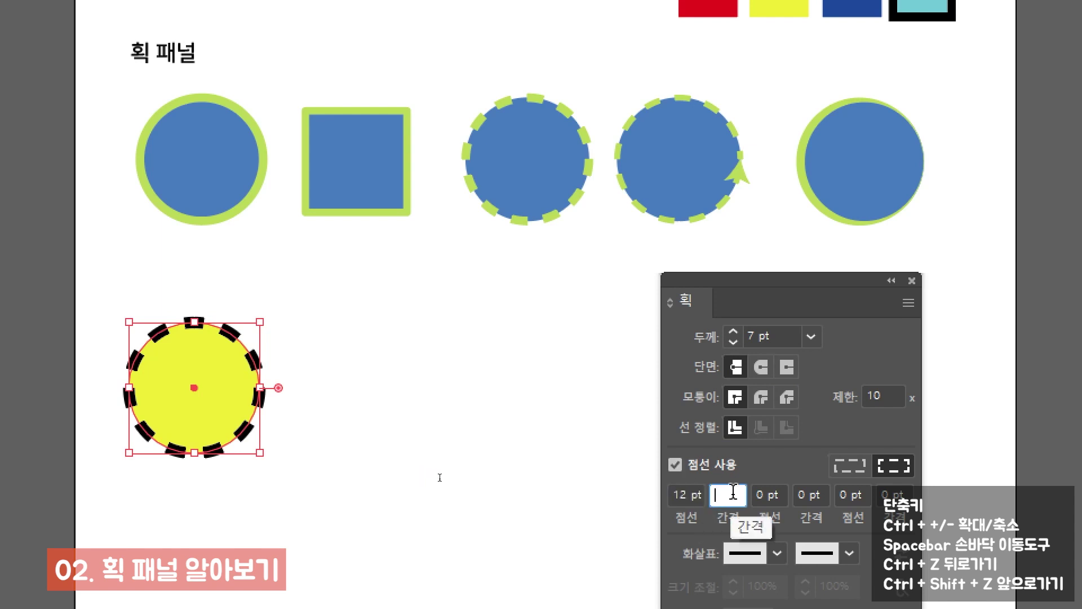
type("3")
left_click(785, 489)
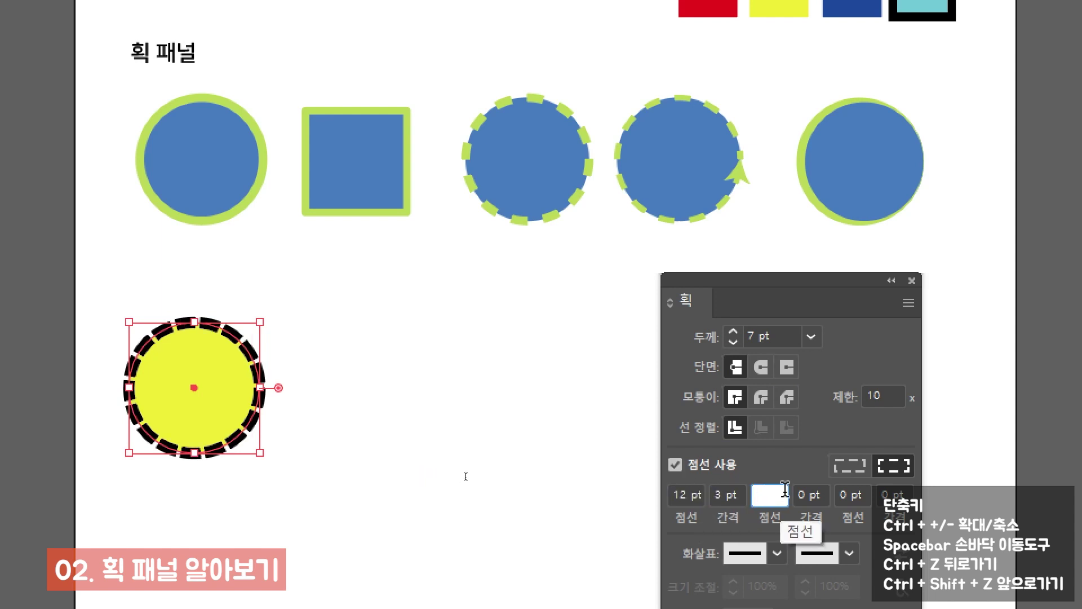
left_click(812, 494)
type("1")
left_click(853, 495)
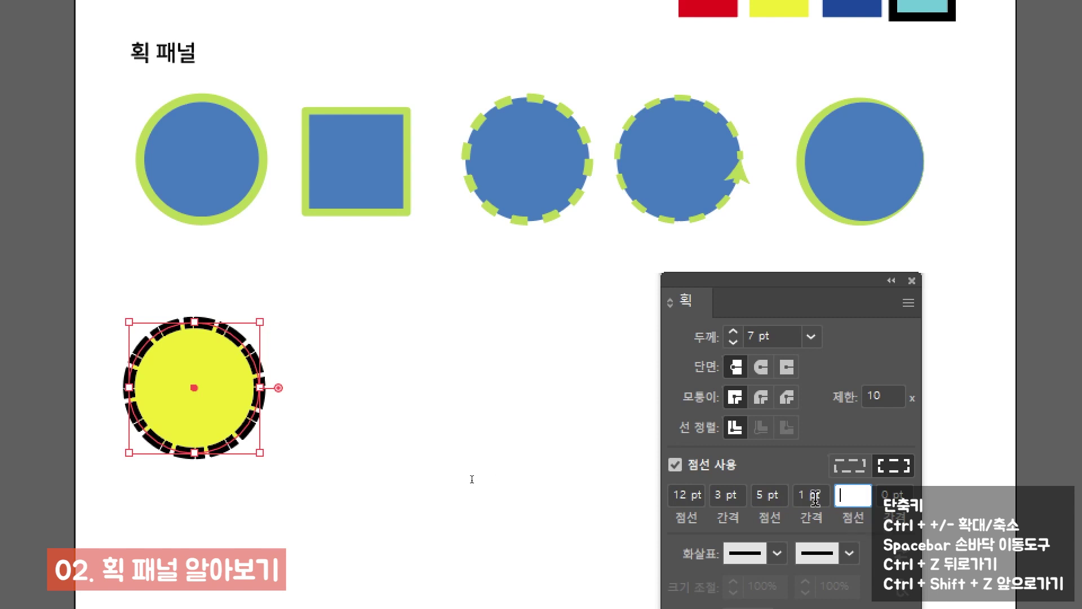
left_click(767, 437)
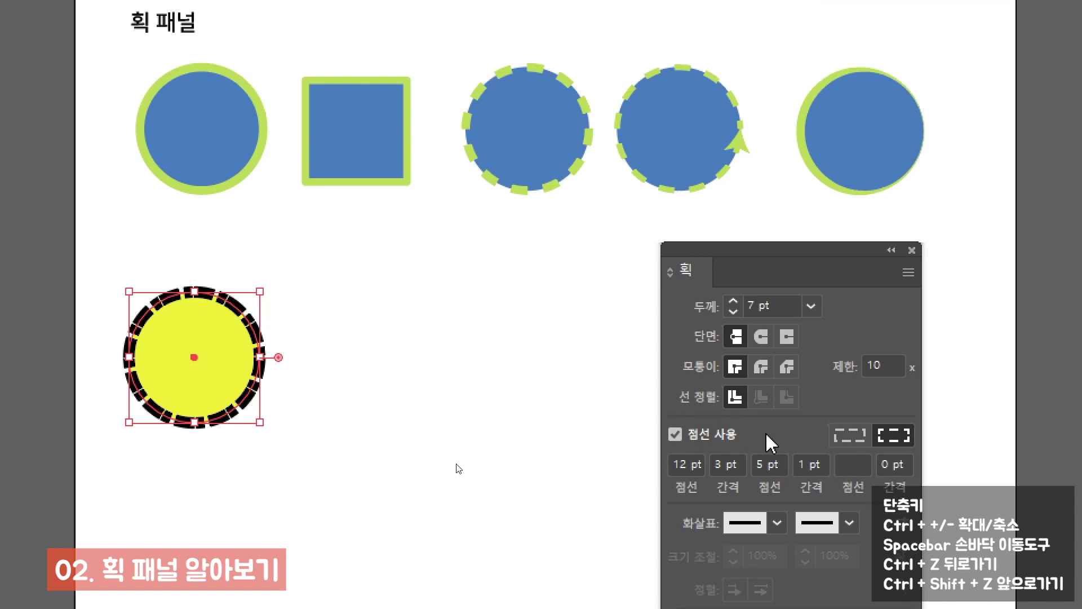
left_click(723, 437)
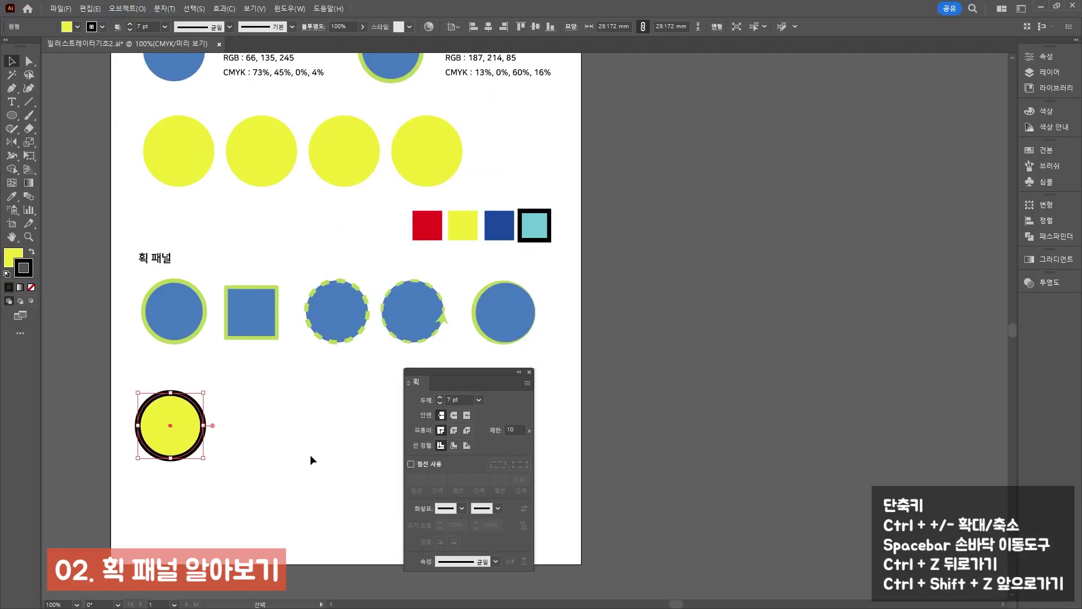
Draw a yellow square of about 24 mm with a black stroke beside the yellow circle, under the blue square
left_click(310, 460)
left_click_drag(11, 115, 57, 117)
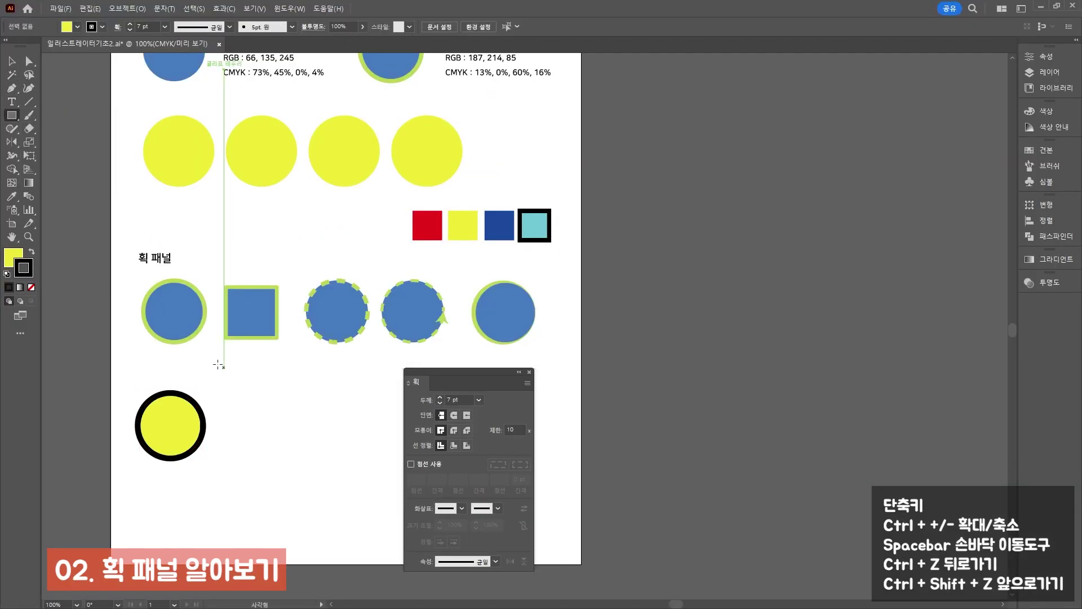
left_click_drag(223, 390, 283, 449)
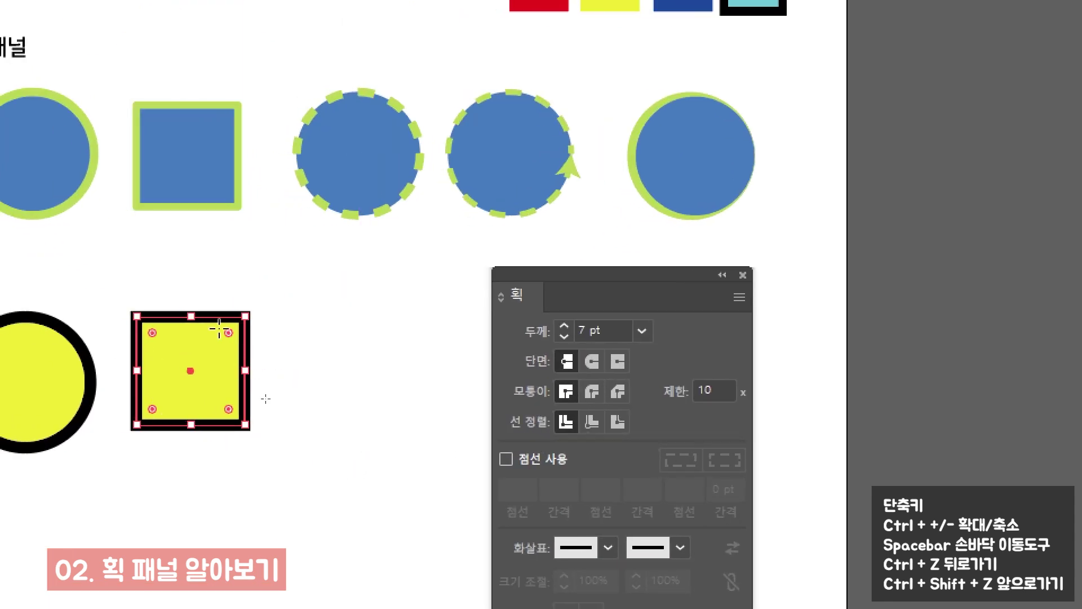
Compare inside and outside stroke alignment on the yellow square before returning to centre alignment
left_click(591, 423)
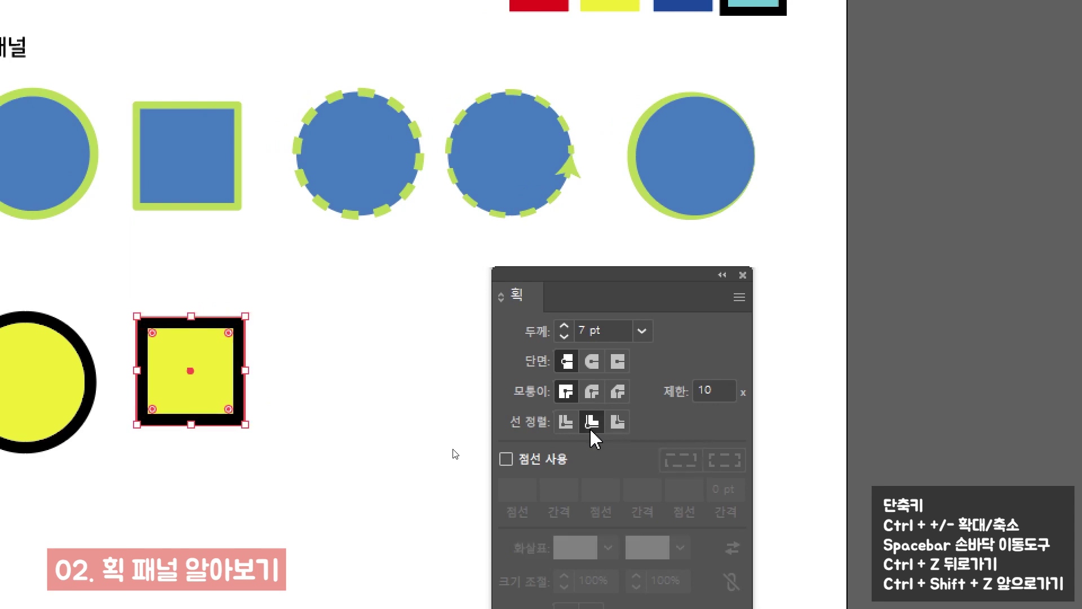
left_click(618, 423)
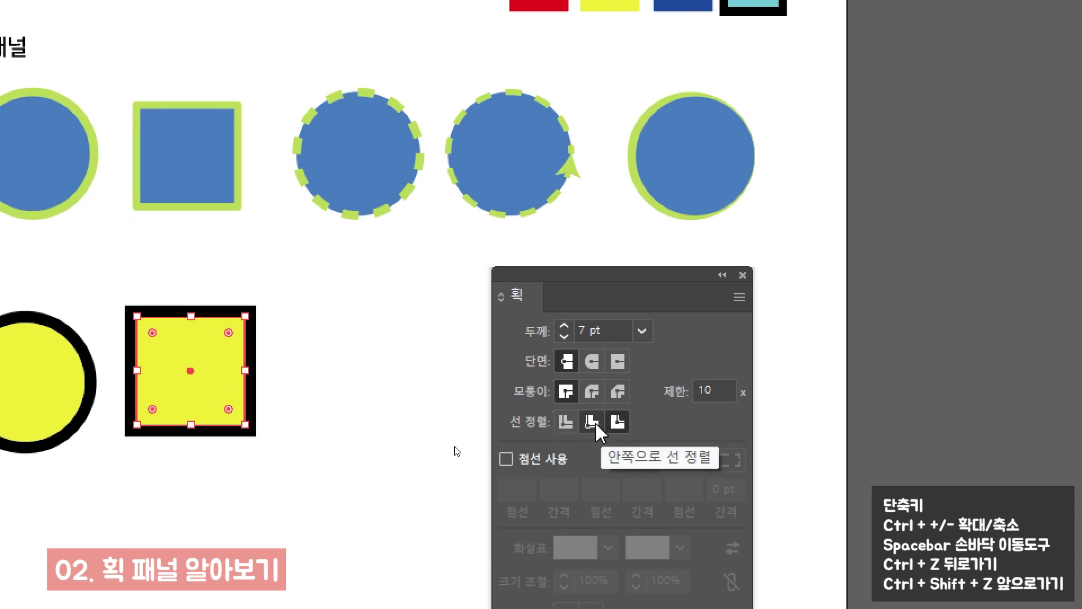
left_click(592, 421)
left_click(566, 422)
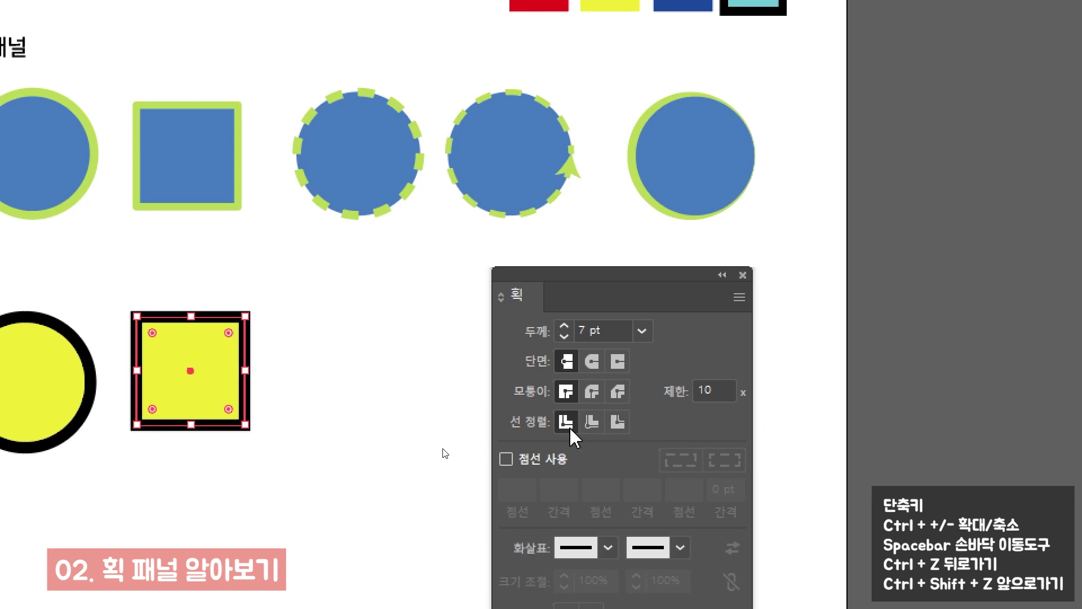
Try round and bevel corner joins on the yellow square's stroke
left_click(591, 393)
left_click(617, 391)
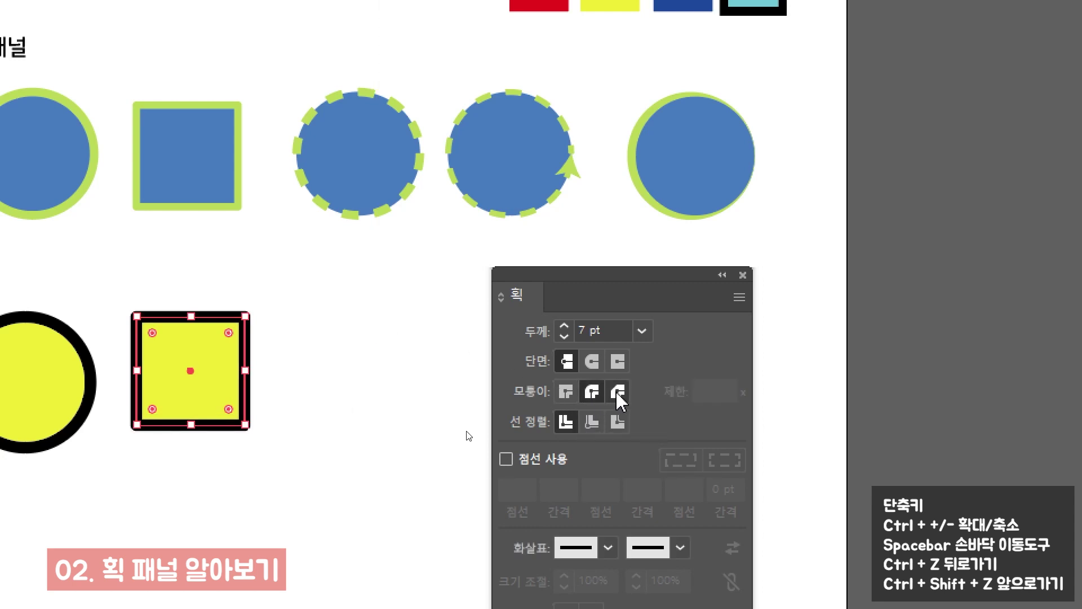
left_click(591, 421)
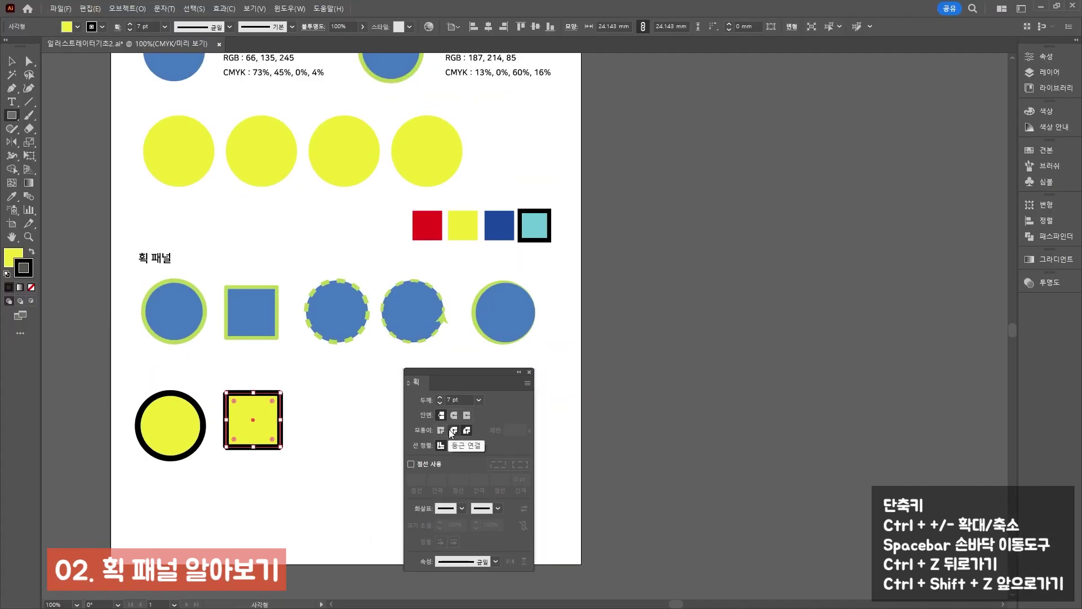
Duplicate the yellow circle beside the square, turn on its dashed stroke and move the Stroke panel slightly aside
key("v")
left_click_drag(153, 428, 343, 408)
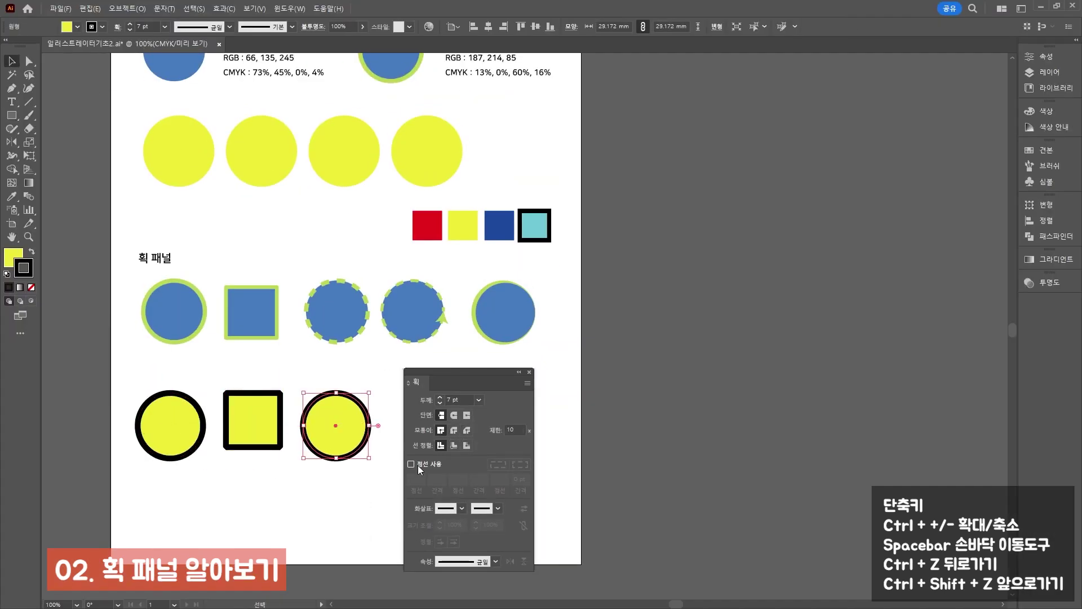
left_click(419, 465)
left_click_drag(435, 373, 466, 365)
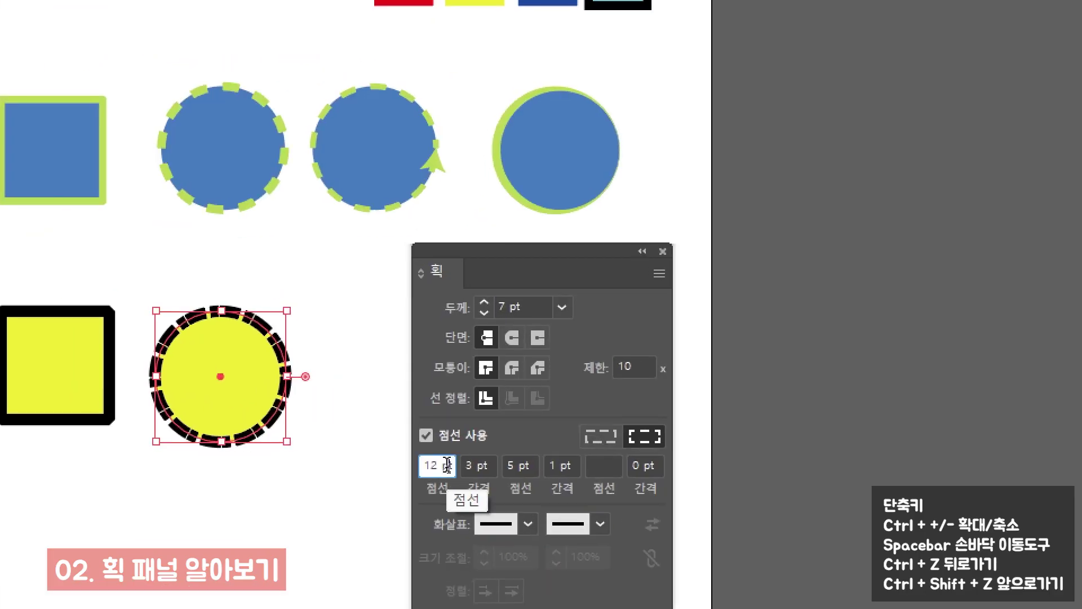
Set the duplicated circle's first dash to 20 pt and clear the first gap, second dash and second gap values
double_click(453, 471)
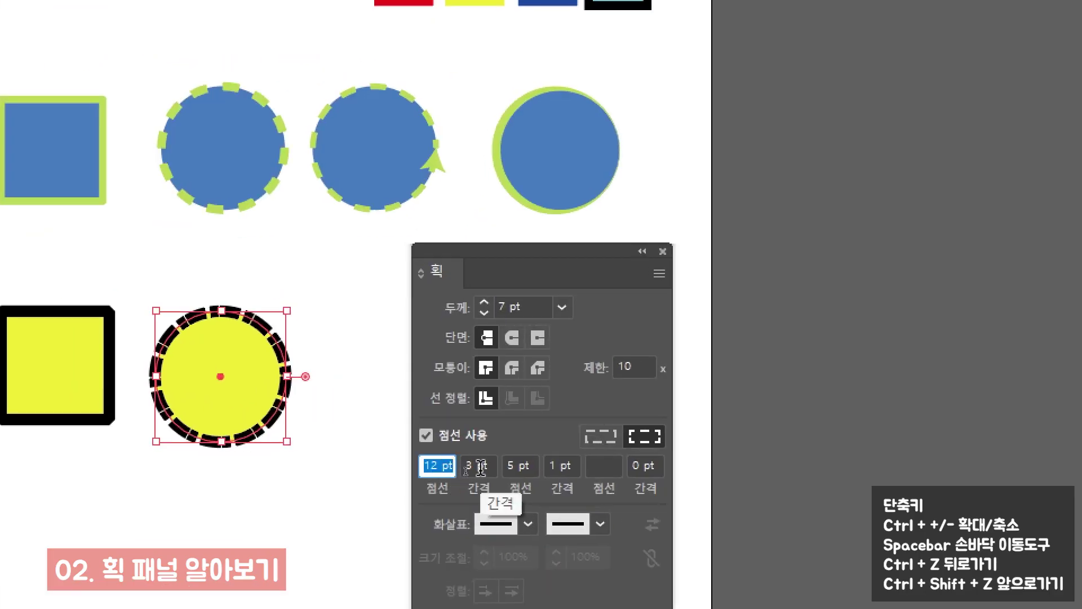
key("Tab")
double_click(439, 468)
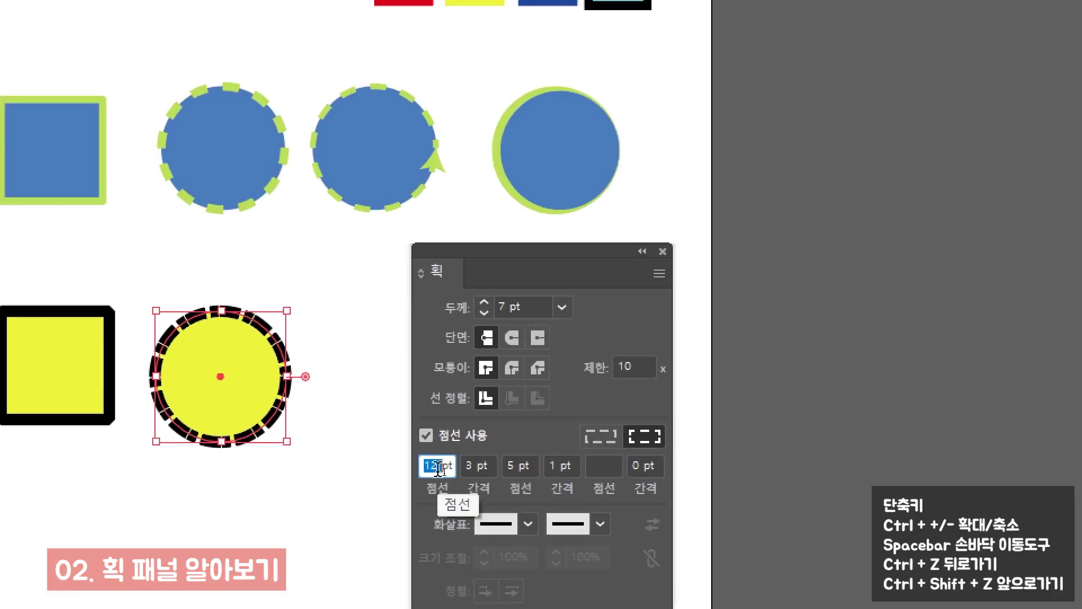
type("20")
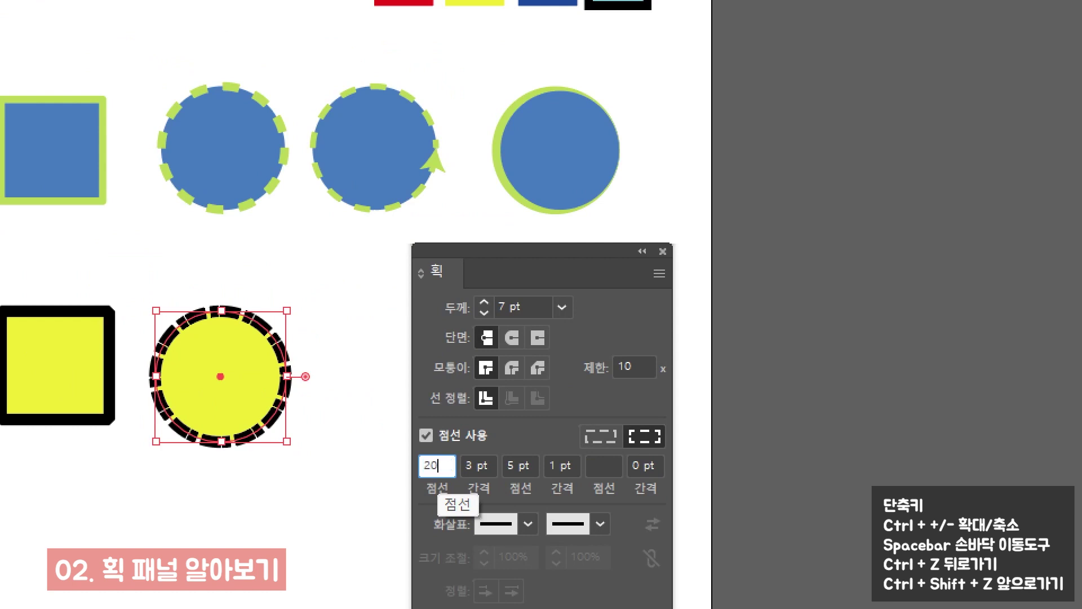
double_click(469, 465)
key("BackSpace")
key("Tab")
key("Tab")
key("Tab")
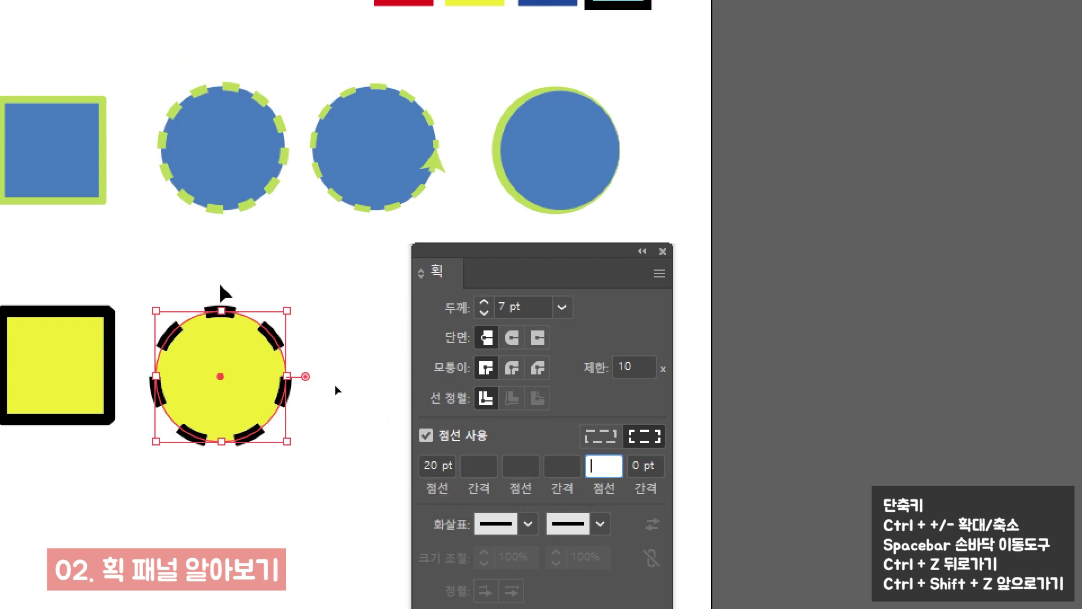
Duplicate the dashed yellow circle to its right, under the blue circle with the arrowhead
left_click(377, 361)
left_click_drag(234, 358, 404, 345)
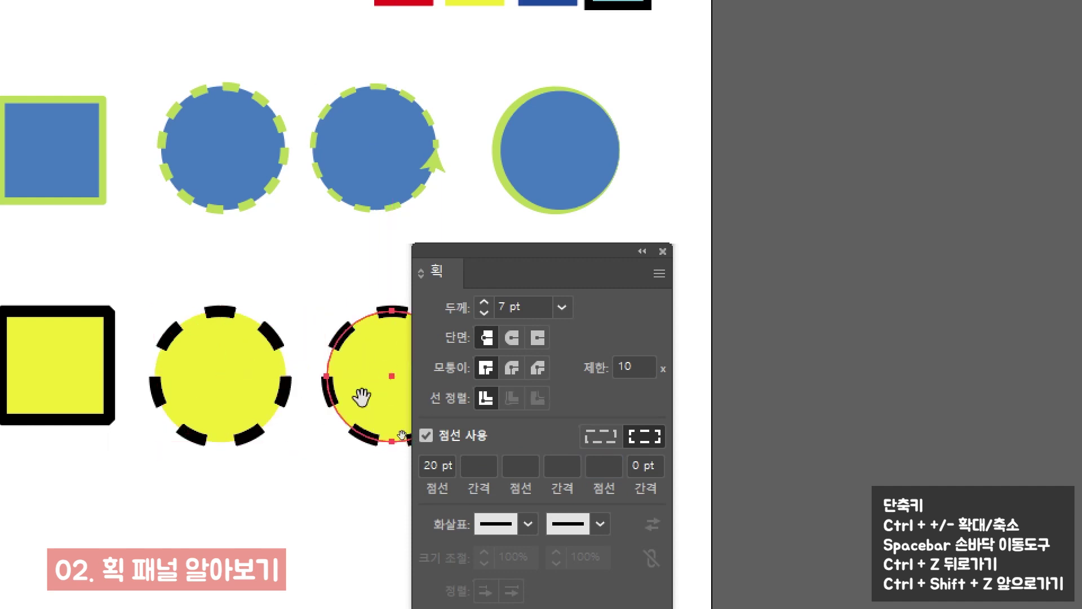
scroll(338, 338, "right", 5)
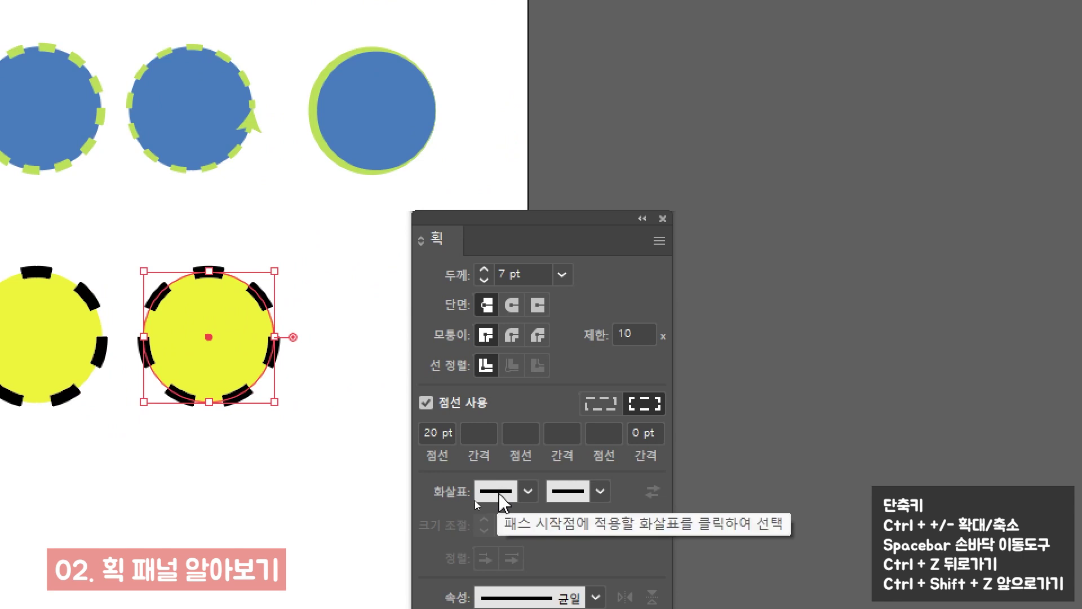
Try several arrowheads at the start of the new dashed circle's path, ending with the feathered one
left_click(500, 494)
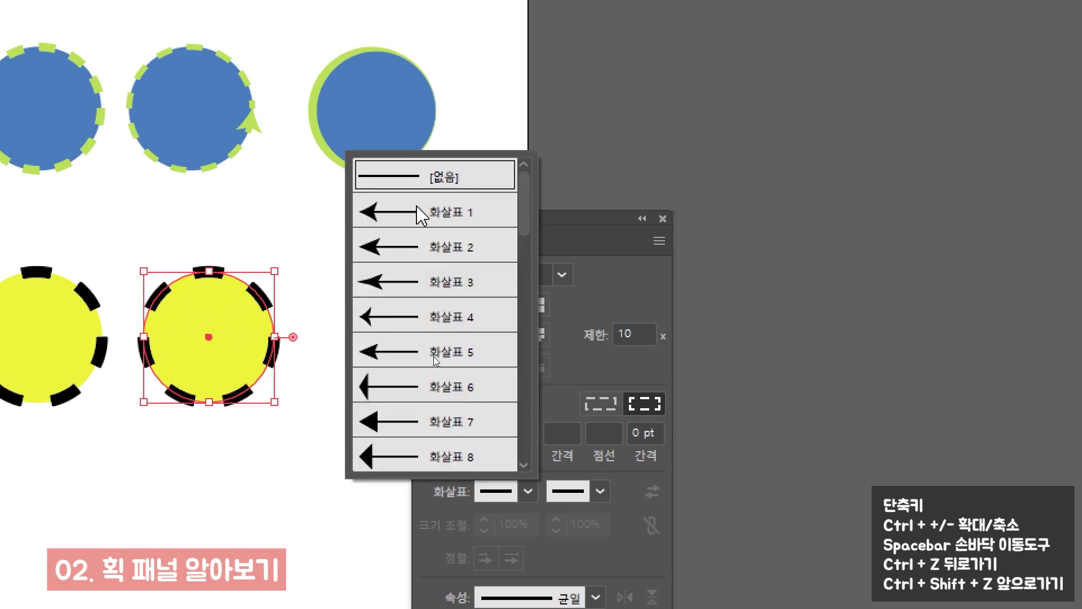
left_click(420, 210)
left_click(484, 493)
left_click(471, 454)
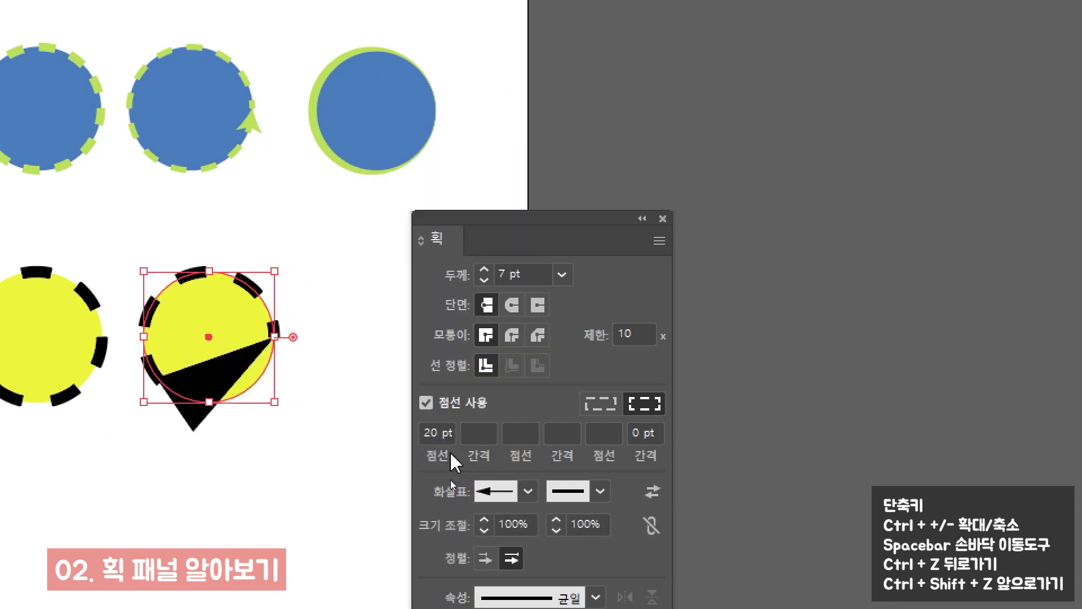
left_click(513, 499)
left_click(460, 320)
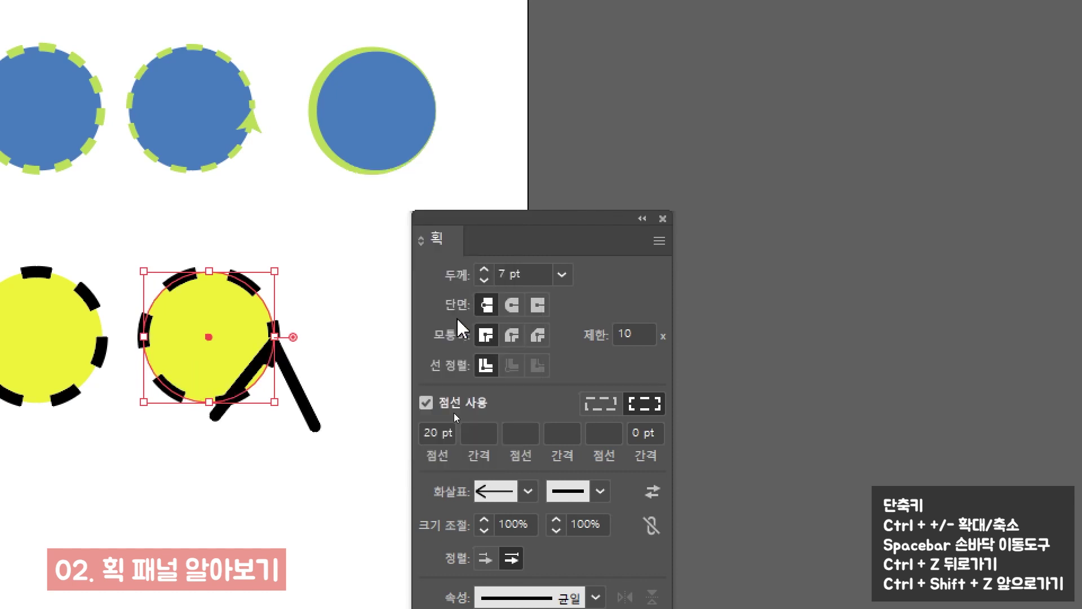
left_click(527, 490)
left_click(449, 344)
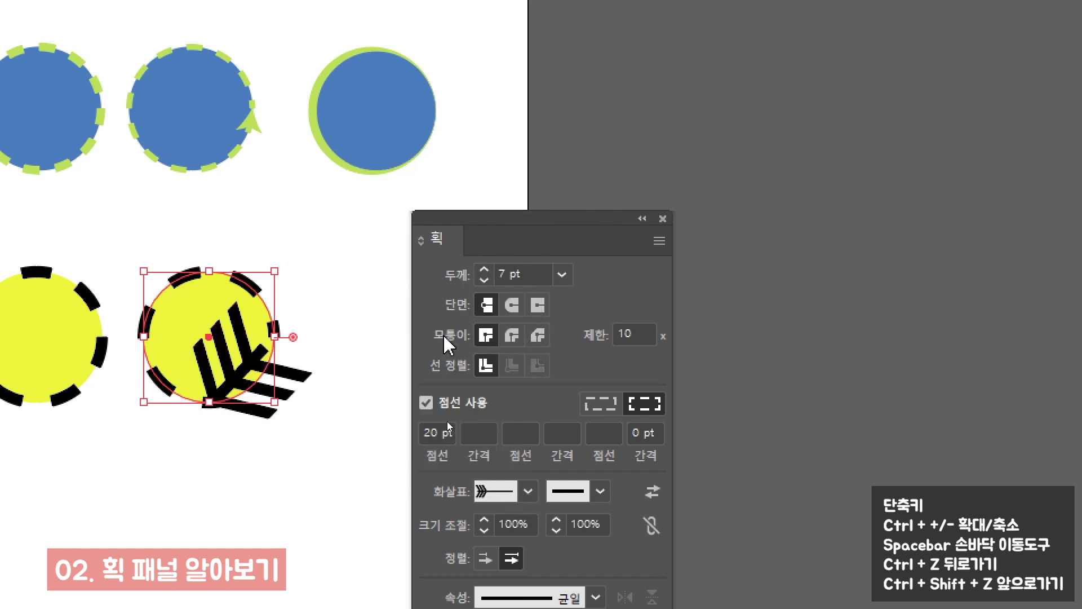
Add a solid pointed arrowhead to the end of the dashed circle's path
left_click(514, 499)
left_click(571, 497)
left_click(571, 496)
left_click(542, 352)
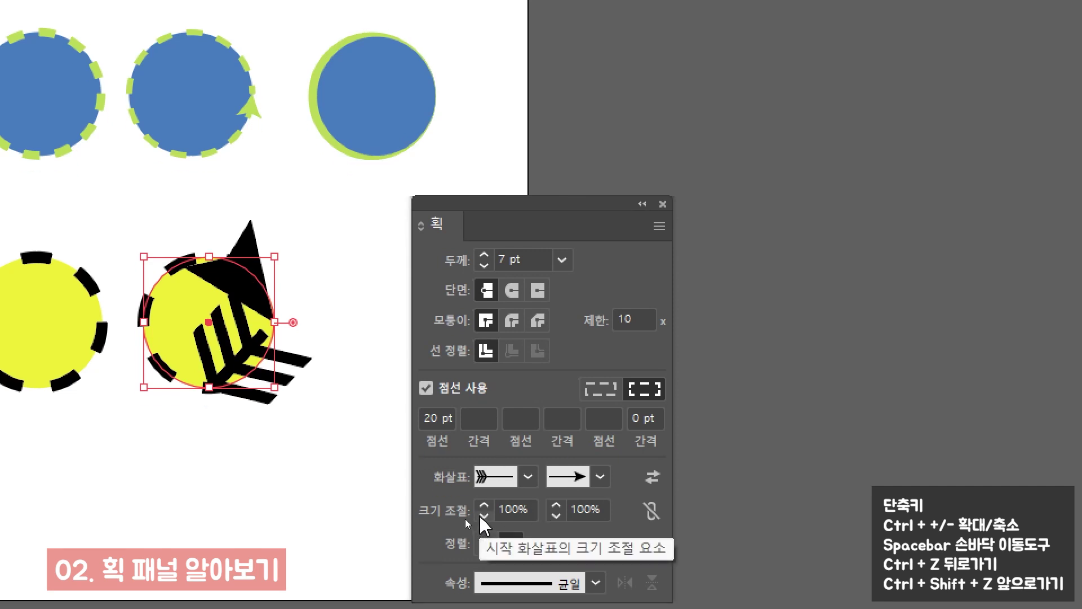
Reduce the scale of the start arrowhead to 87%
left_click(484, 515)
left_click(483, 516)
left_click(483, 515)
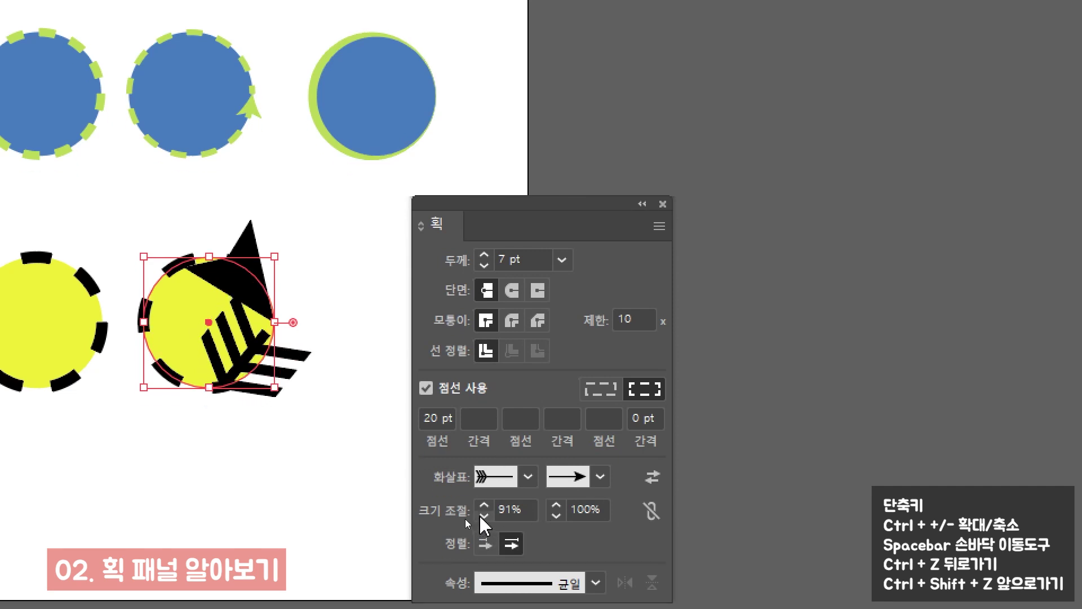
left_click(484, 515)
left_click(484, 515)
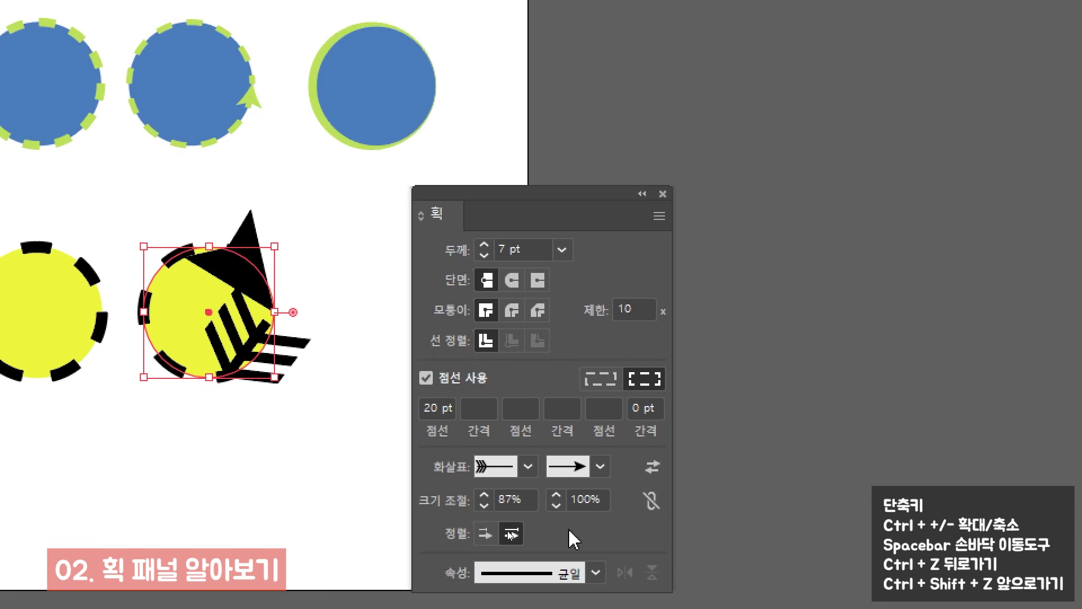
Link the start and end arrowhead scales and reduce them together to 44% and 51%
left_click(649, 501)
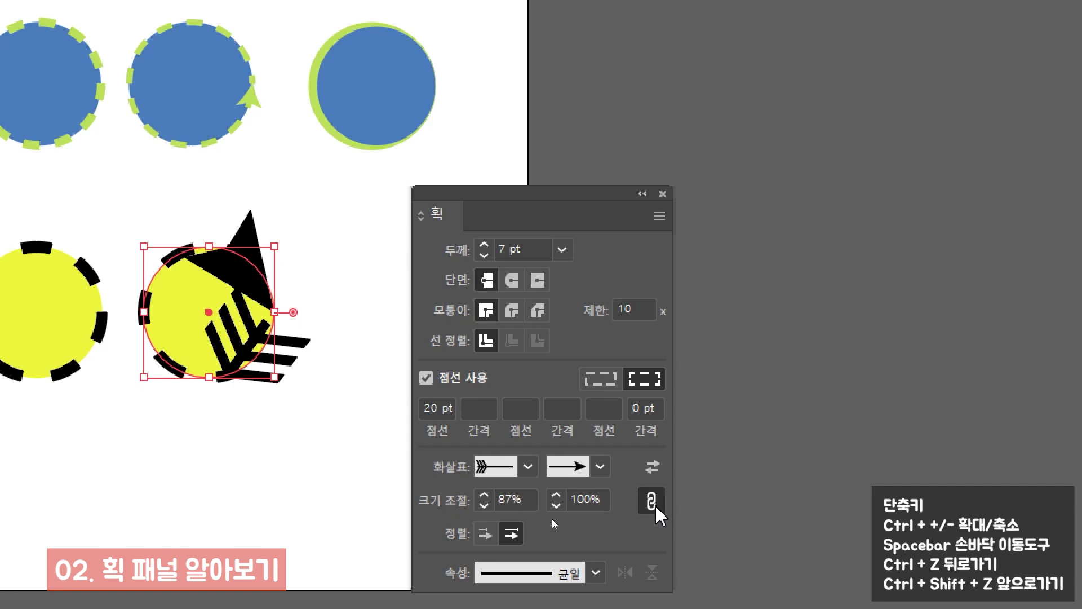
left_click(484, 505)
left_click(484, 505)
left_click(483, 505)
left_click(512, 499)
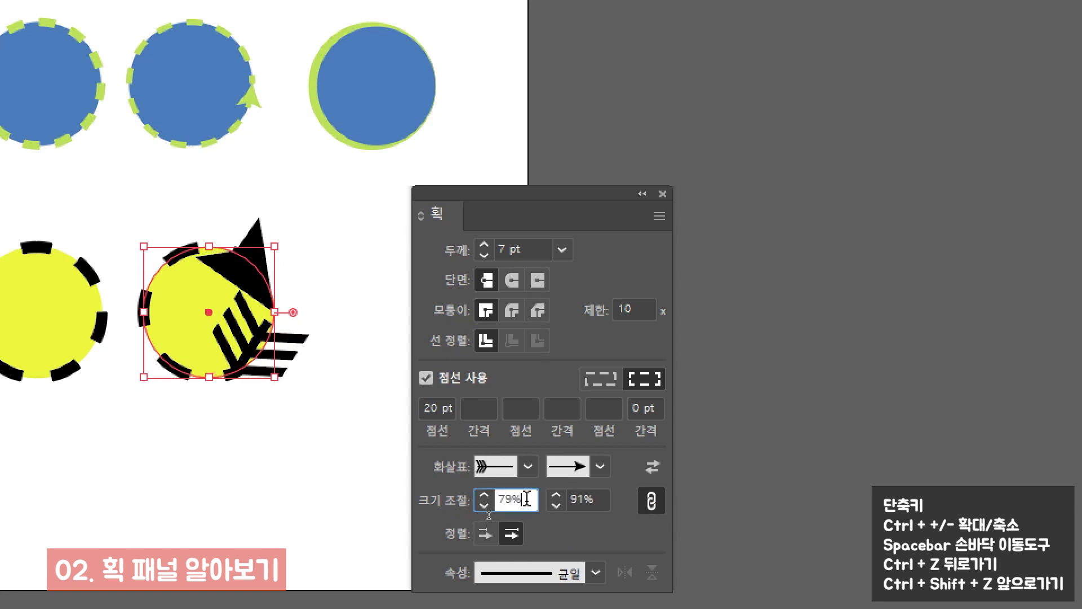
scroll(514, 498, "down", 20)
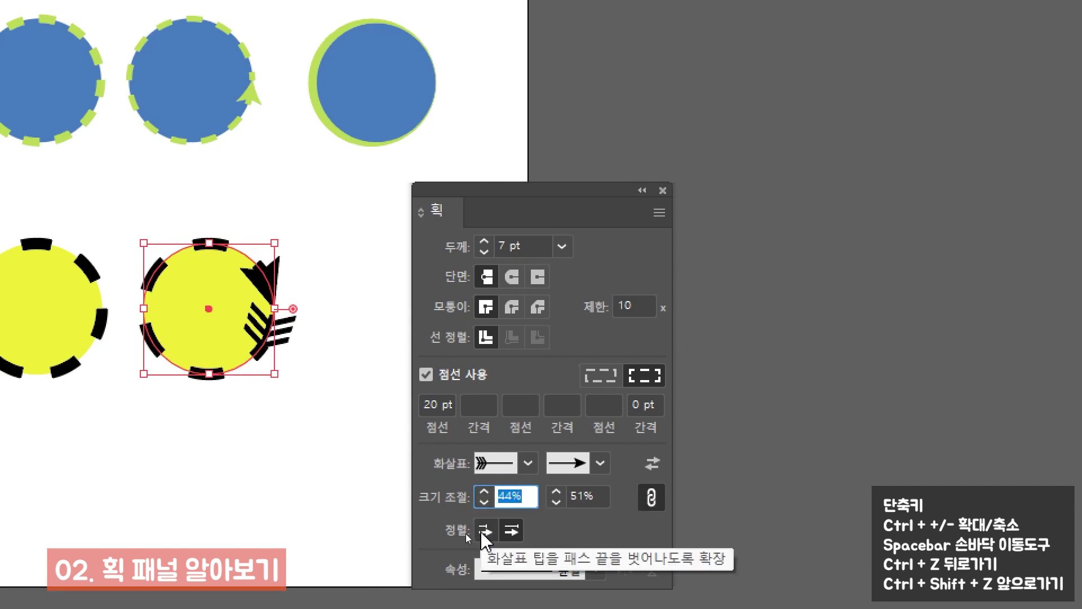
Remove the arrowhead from the start of the dashed circle's path and deselect the circle
left_click(488, 466)
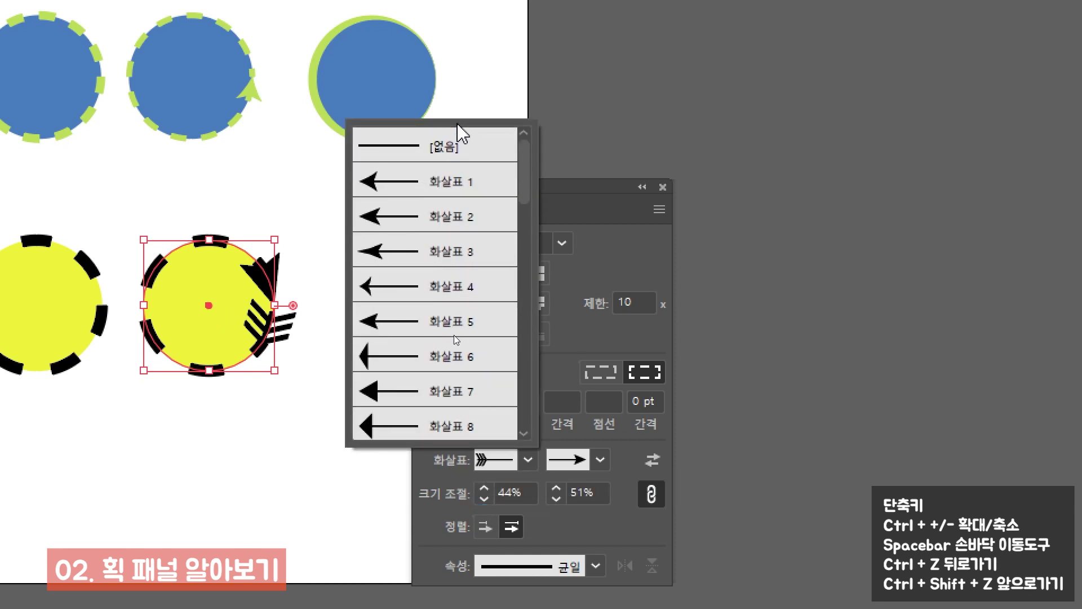
left_click(456, 144)
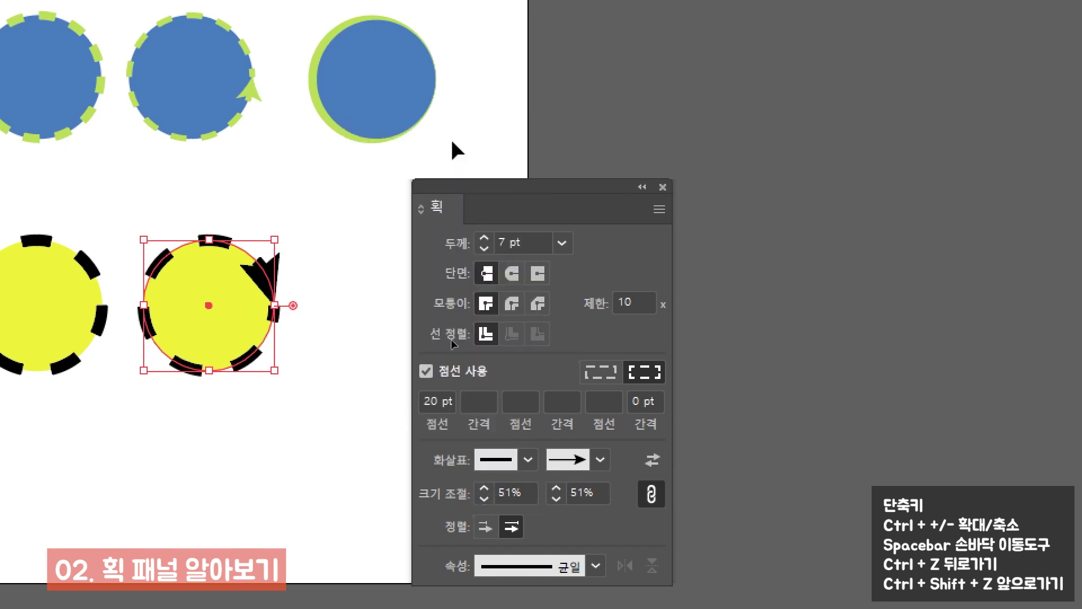
left_click(314, 442)
Duplicate the solid-stroked yellow circle to the end of the row, under the last blue circle
scroll(314, 446, "down", 2)
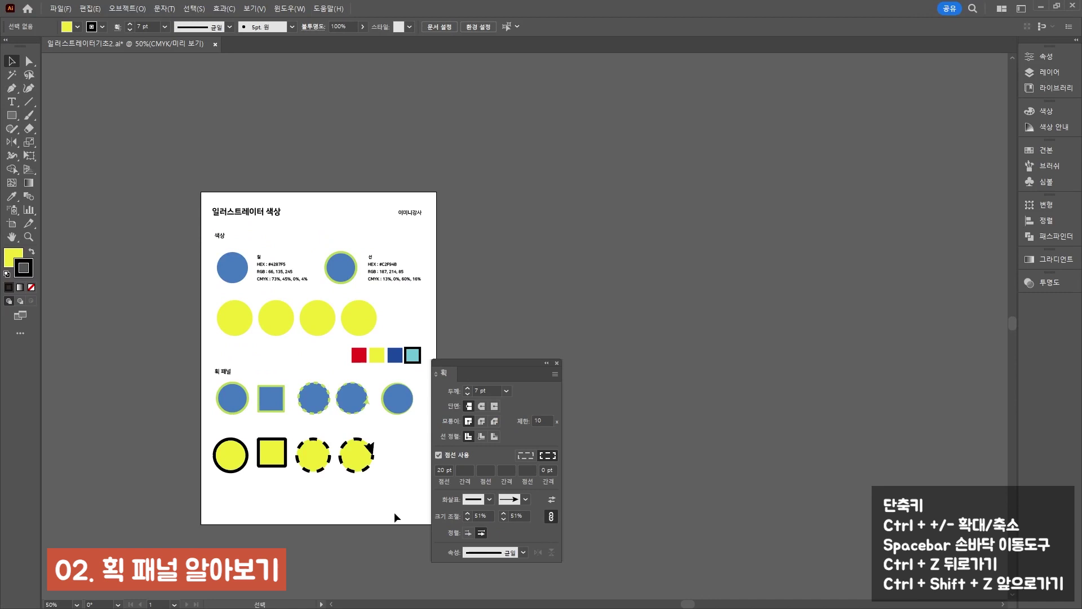
left_click_drag(395, 517, 332, 497)
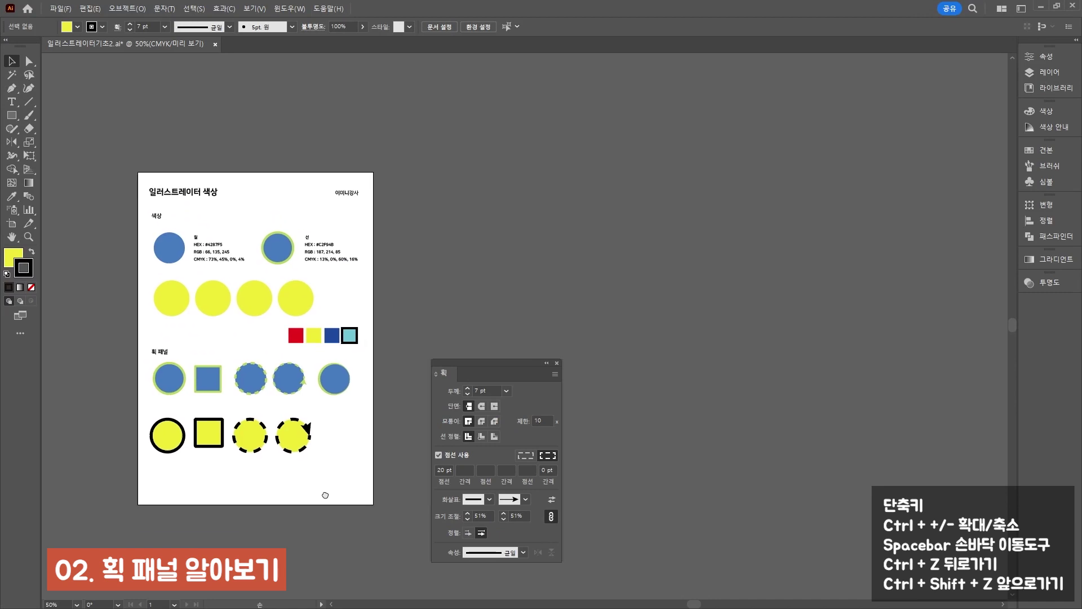
left_click_drag(166, 434, 340, 435)
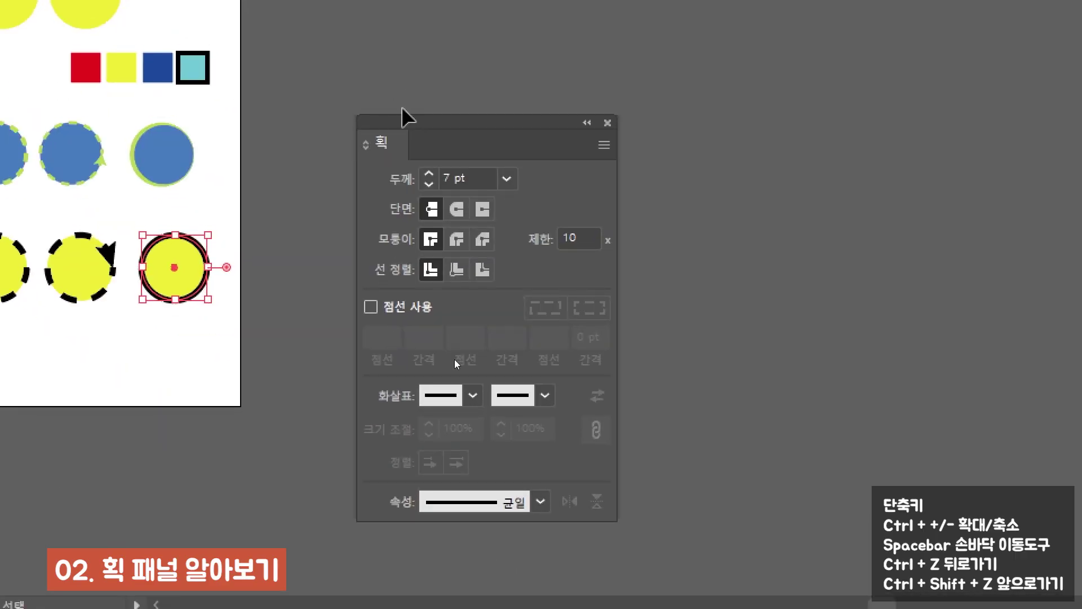
Move the Stroke panel nearer the artboard, hide its extra options and show them again
left_click_drag(404, 113, 321, 84)
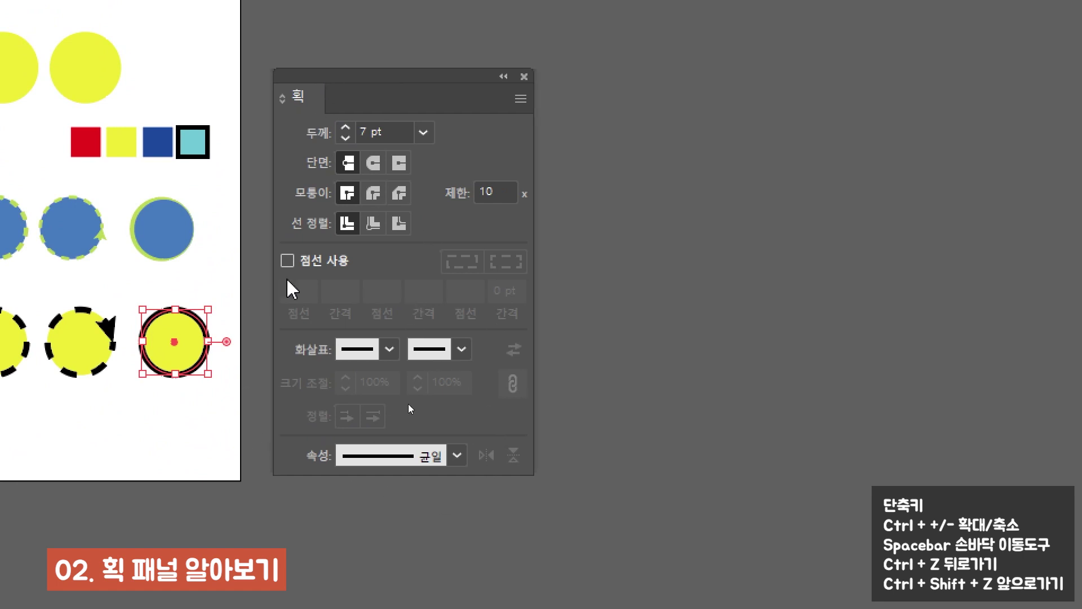
left_click(520, 99)
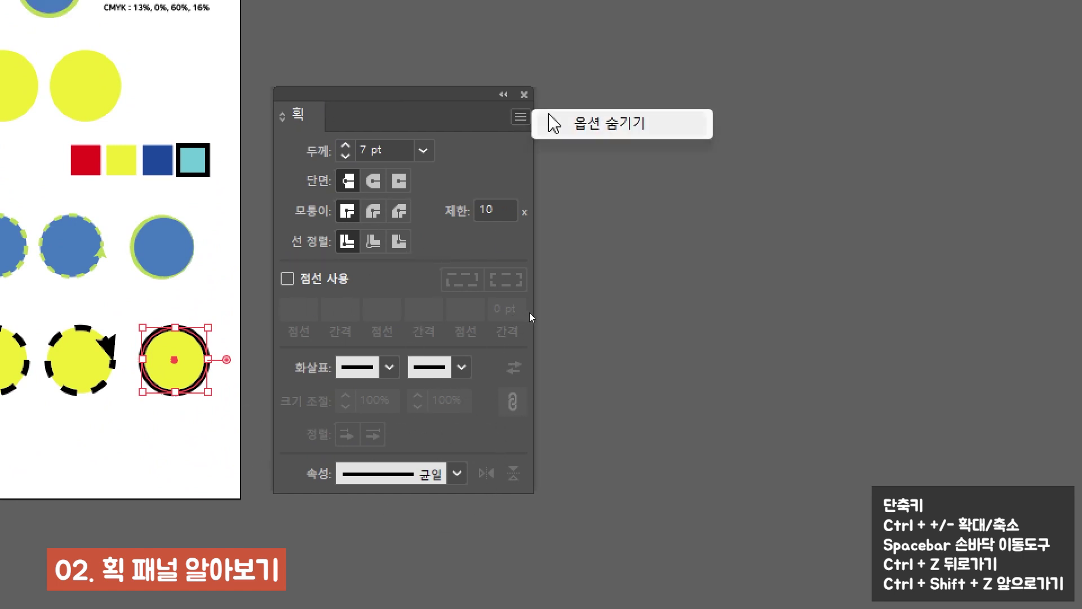
left_click(569, 126)
left_click(520, 117)
left_click(559, 131)
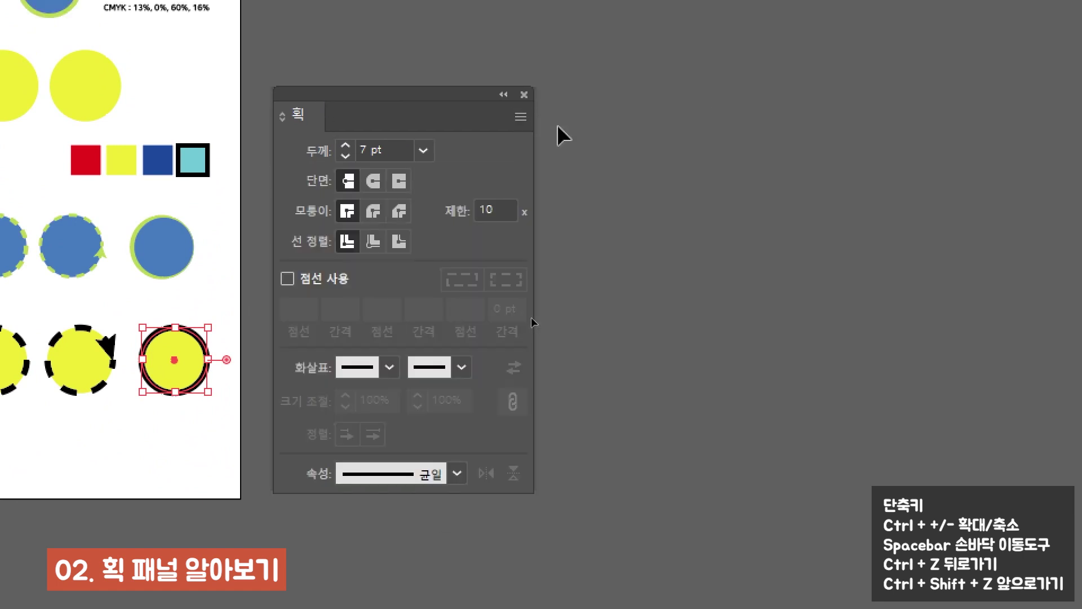
Try the triangular and double-bulge width profiles on the stroke of the selected yellow circle
left_click(376, 472)
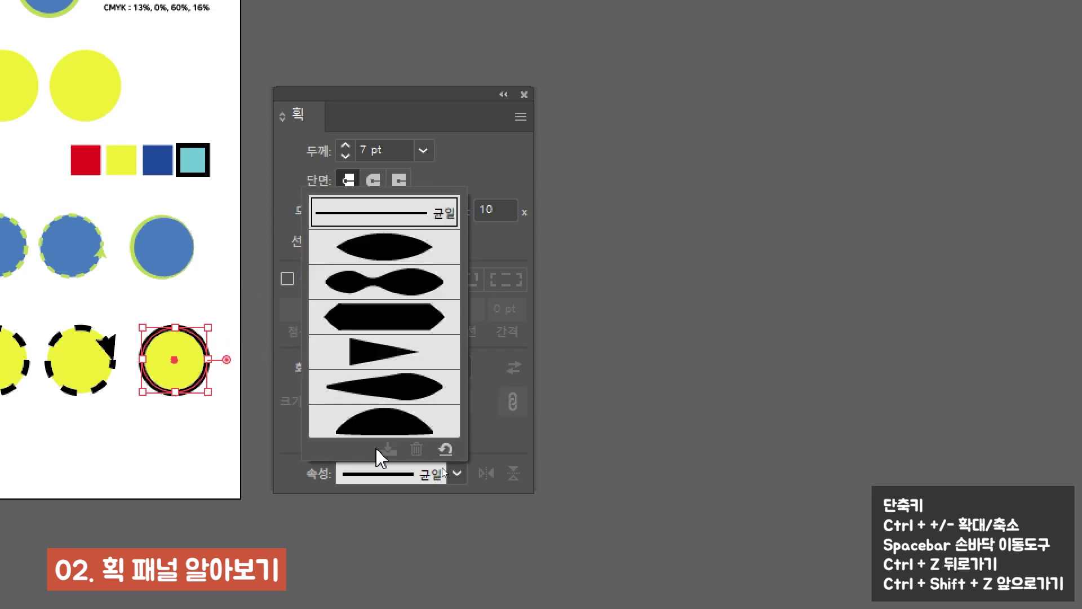
left_click(393, 350)
left_click(372, 470)
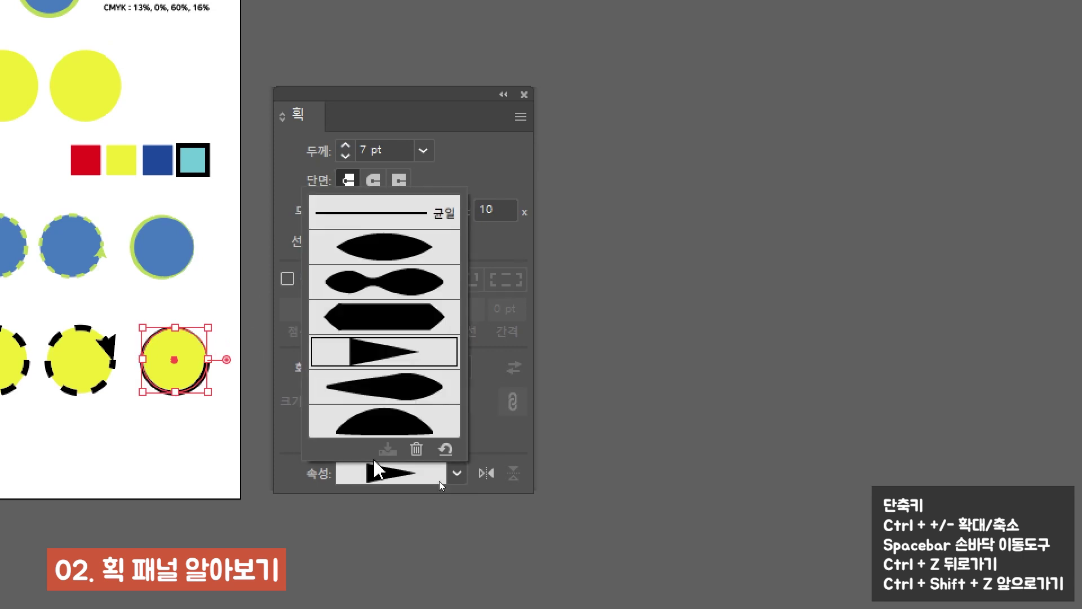
left_click(379, 248)
left_click(375, 471)
left_click(365, 285)
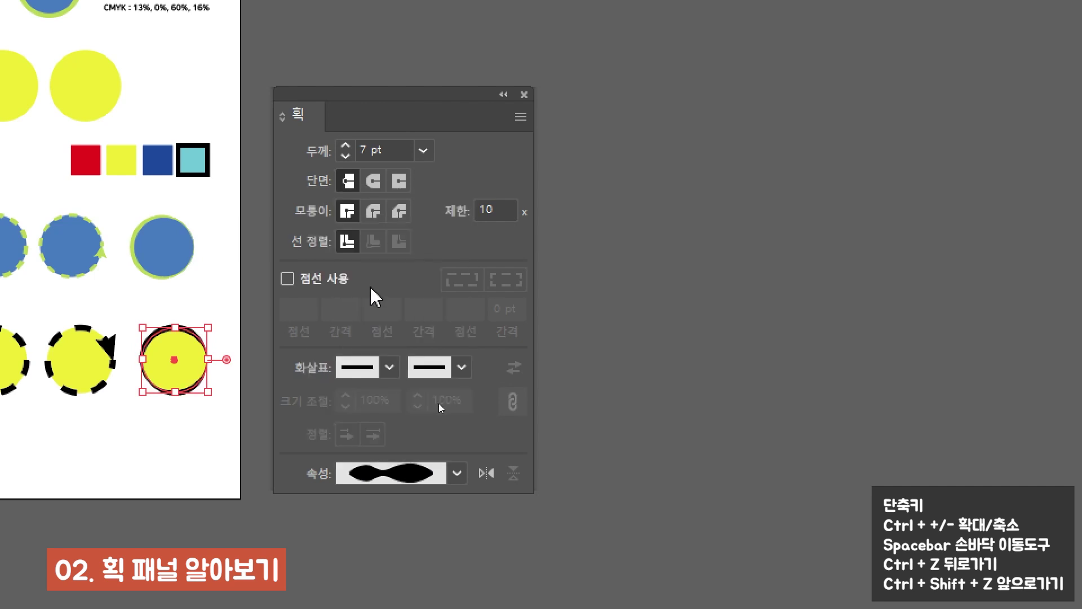
Apply the elongated hexagonal width profile to the yellow circle's stroke, deselect it, and set the triangular profile with nothing selected
left_click(366, 474)
left_click(384, 316)
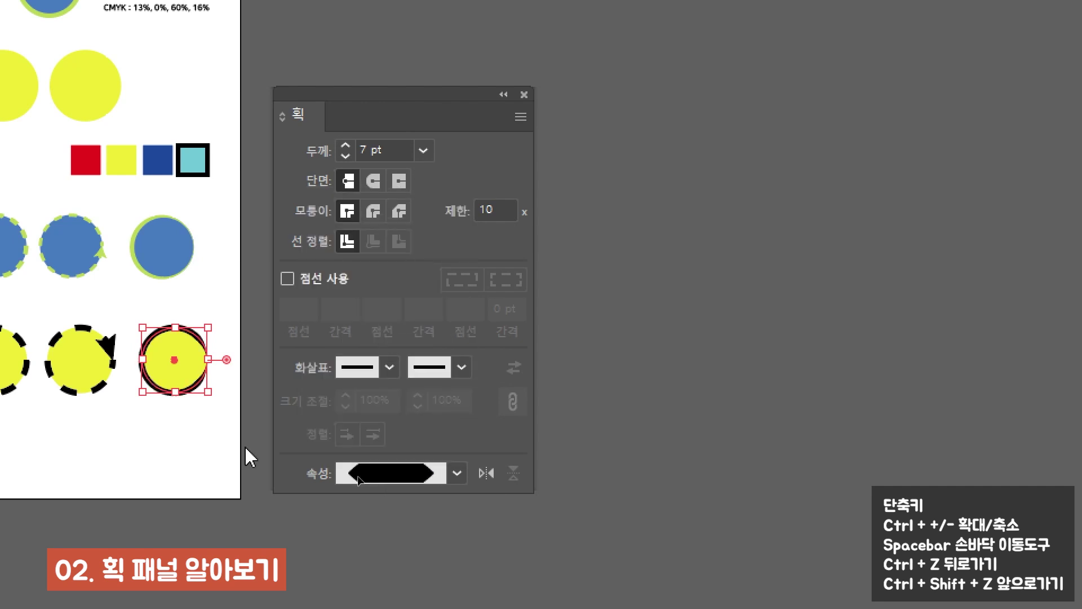
left_click(208, 445)
left_click(451, 476)
left_click(377, 351)
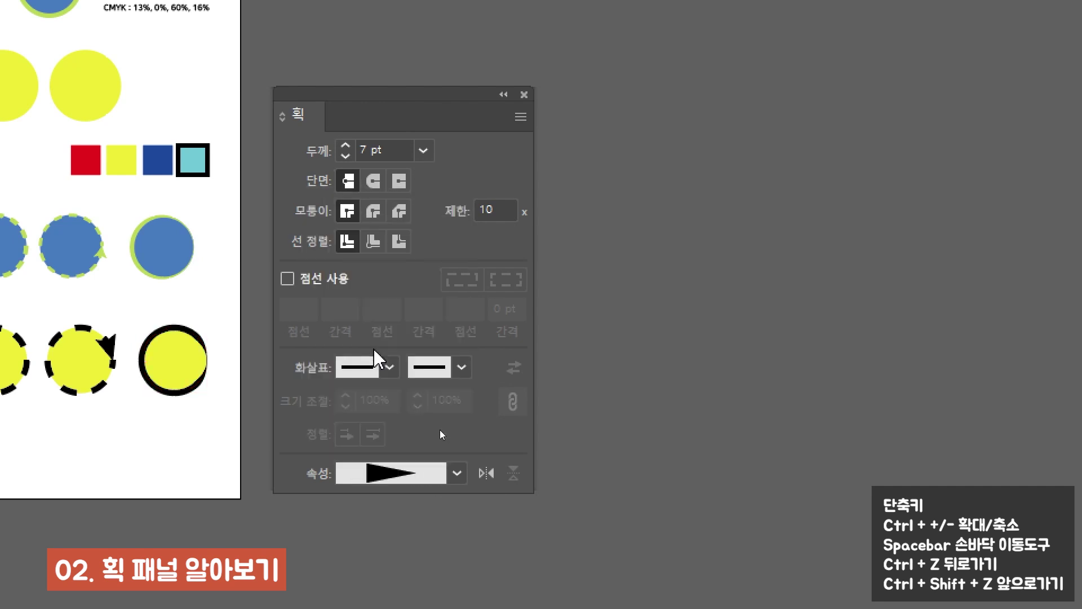
Bring the whole colour and stroke practice sheet into view and move the Stroke panel clear of the artboard
key("ctrl+minus")
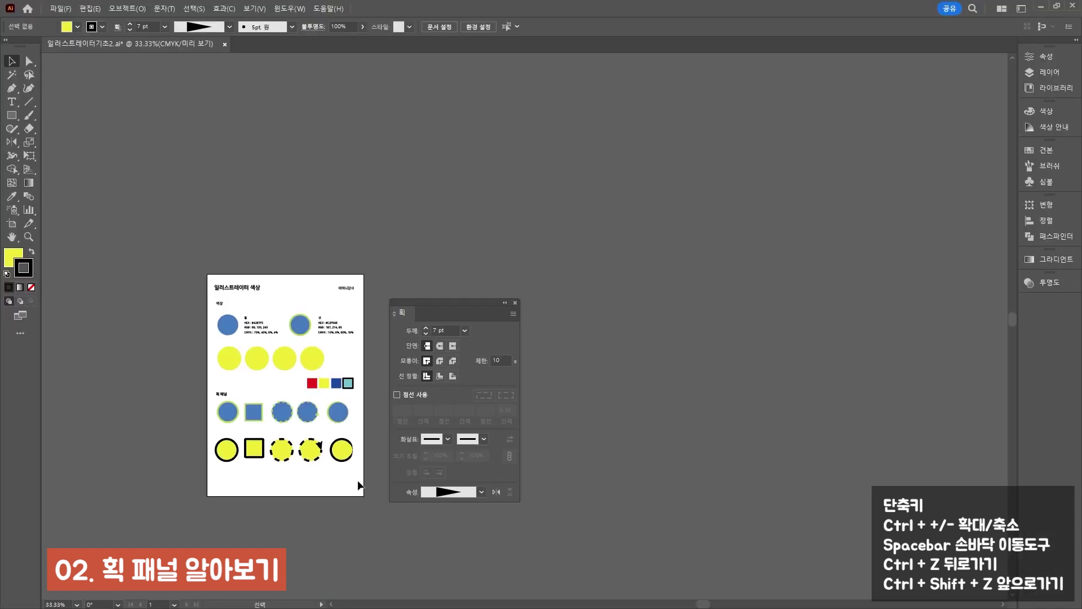
key("ctrl+plus")
key("ctrl+plus")
key("ctrl+minus")
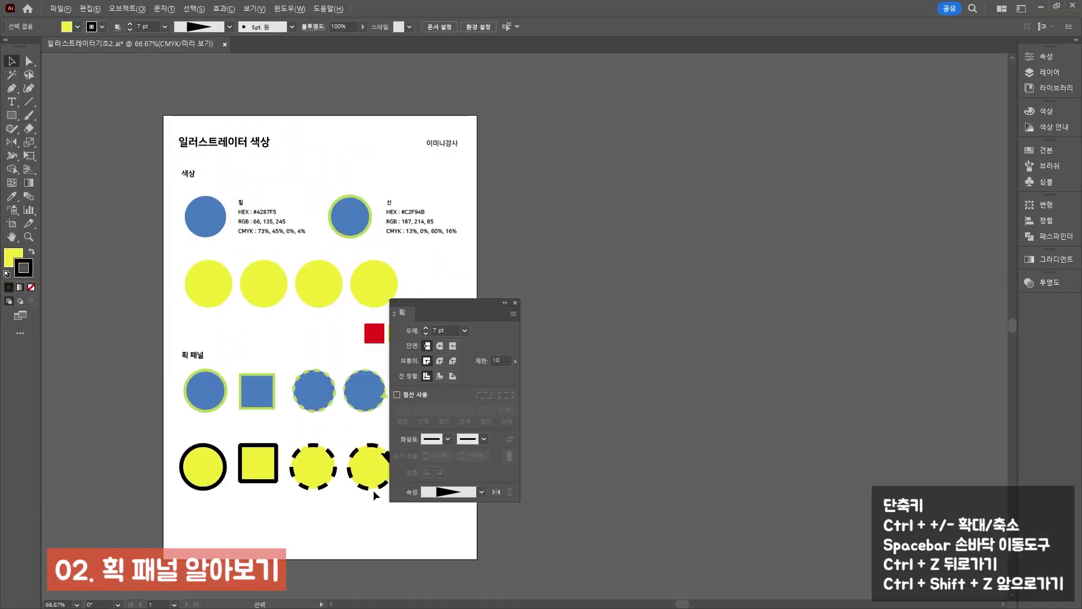
left_click_drag(434, 322, 490, 319)
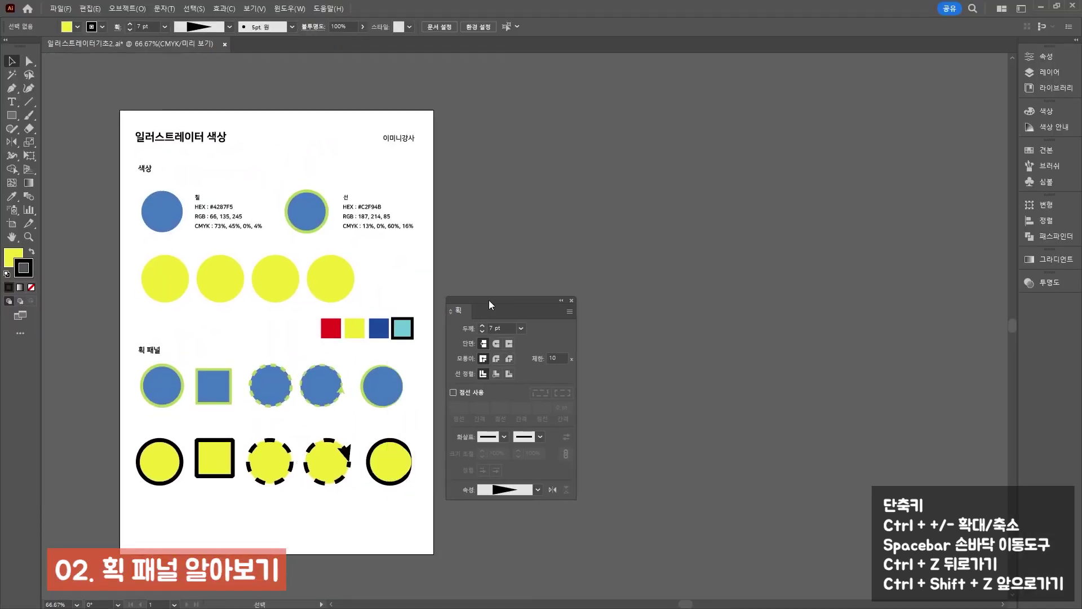
left_click(345, 272)
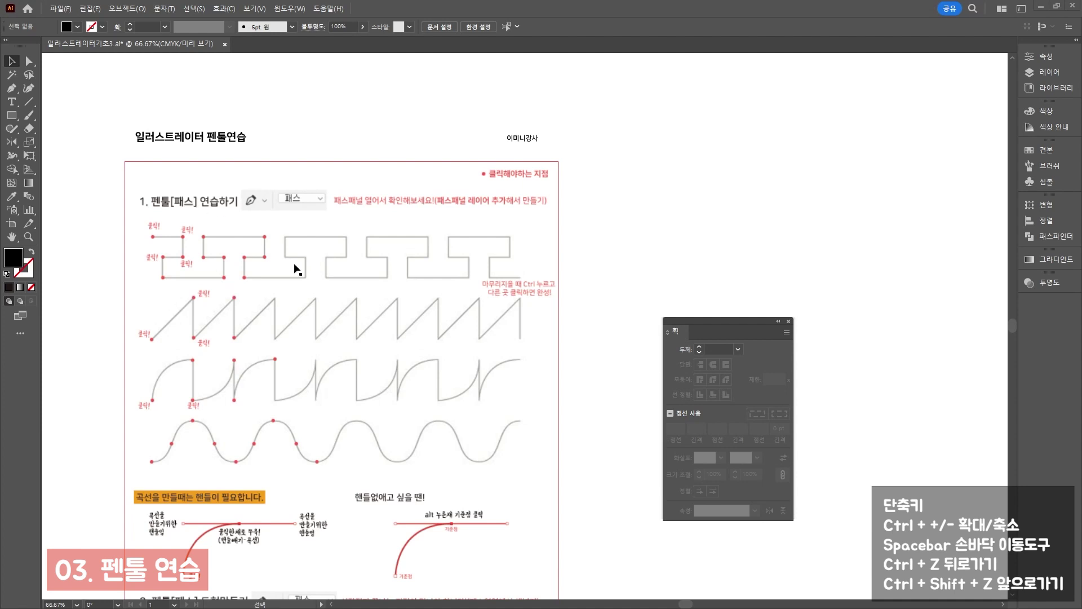
Look over the Pen tool practice sheet and find the option that shows the artboards
scroll(411, 287, "down", 4)
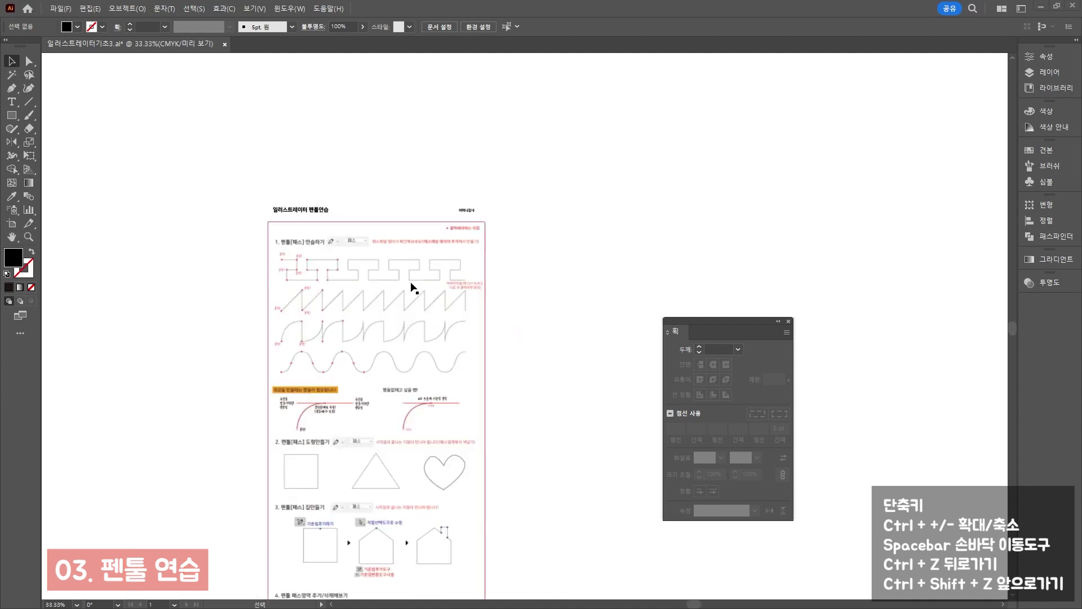
scroll(449, 357, "up", 3)
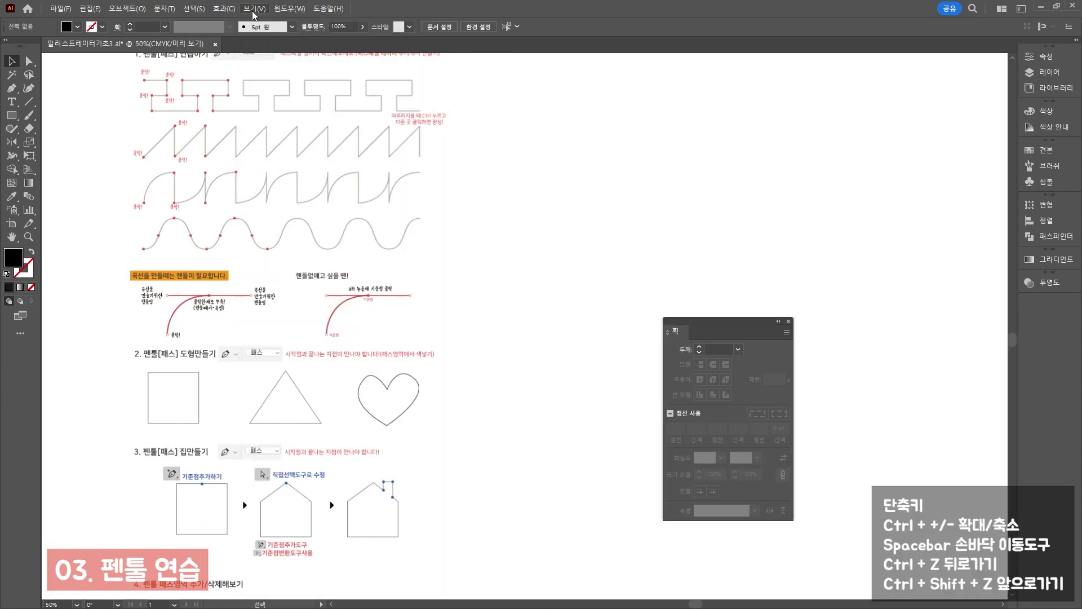
scroll(295, 170, "up", 4)
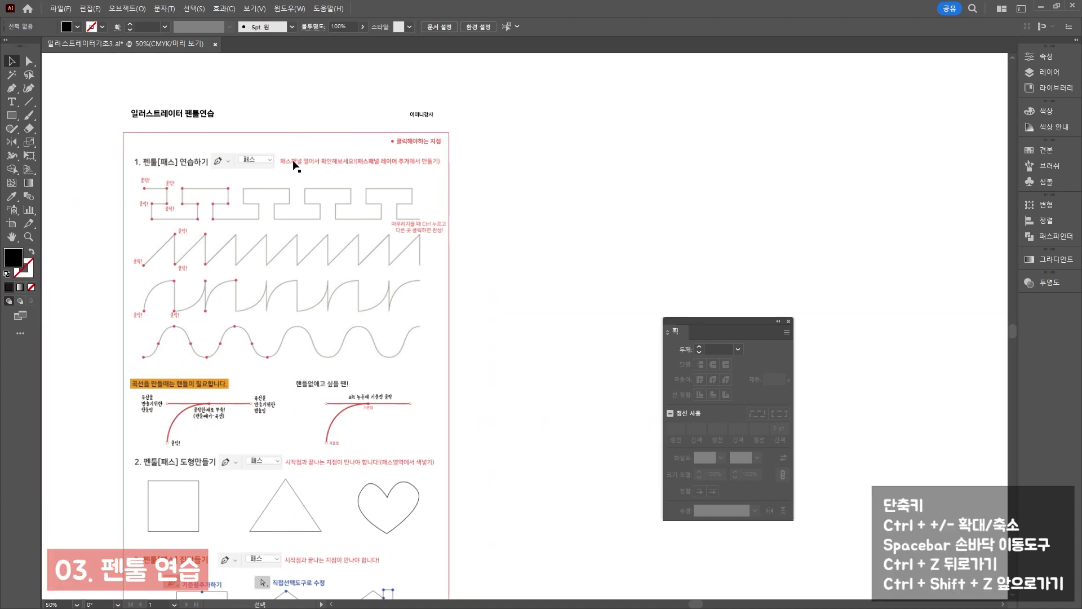
left_click(255, 9)
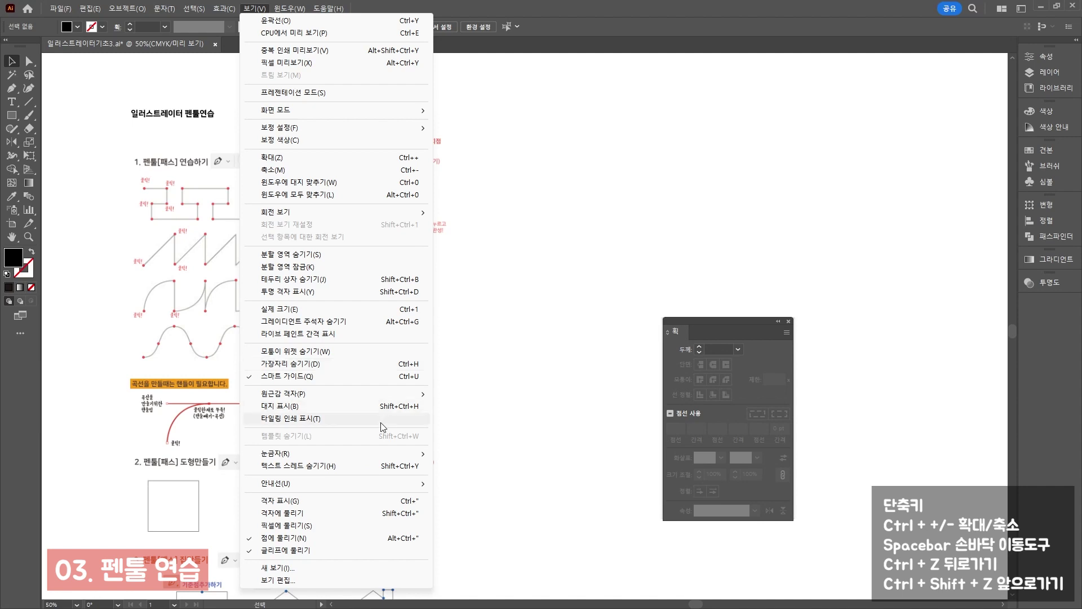
left_click(396, 406)
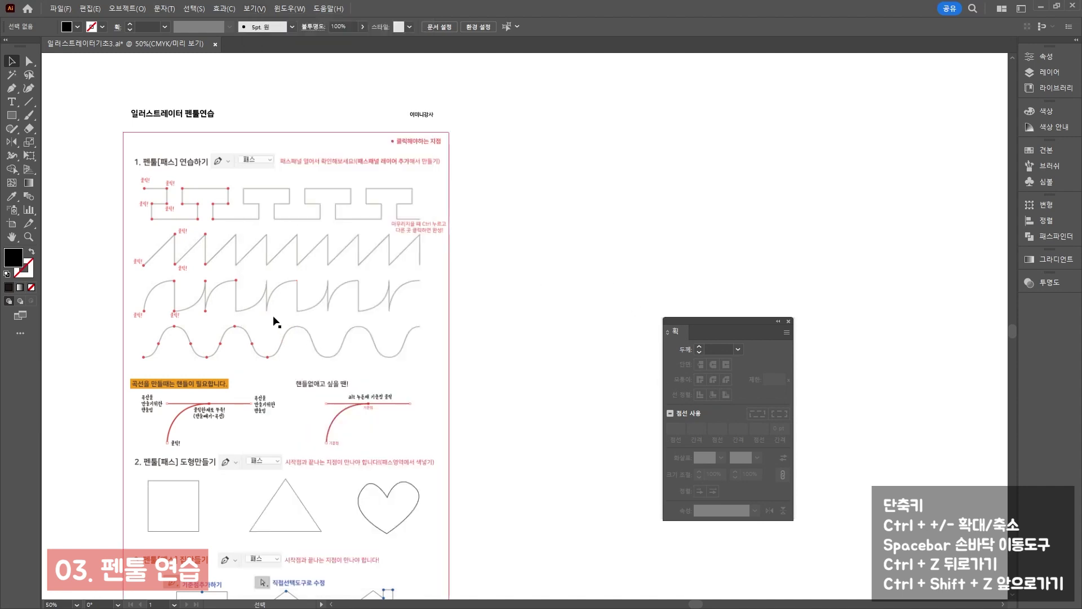
Select the placed Pen tool practice image and shift it slightly on the page
left_click(295, 367)
left_click_drag(295, 384, 306, 391)
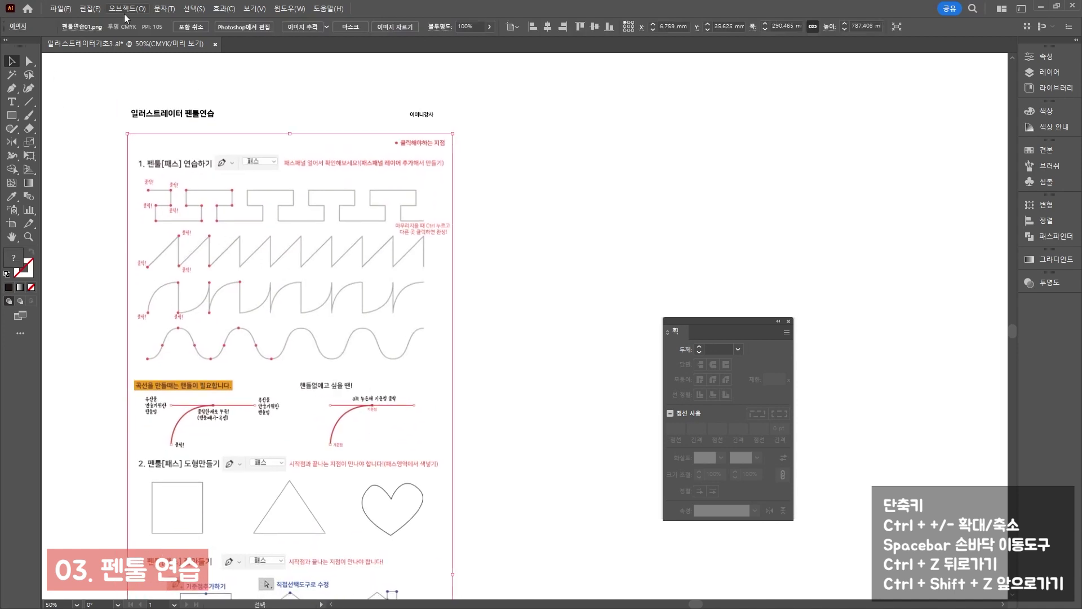
left_click(192, 141)
left_click(326, 100)
left_click(214, 188)
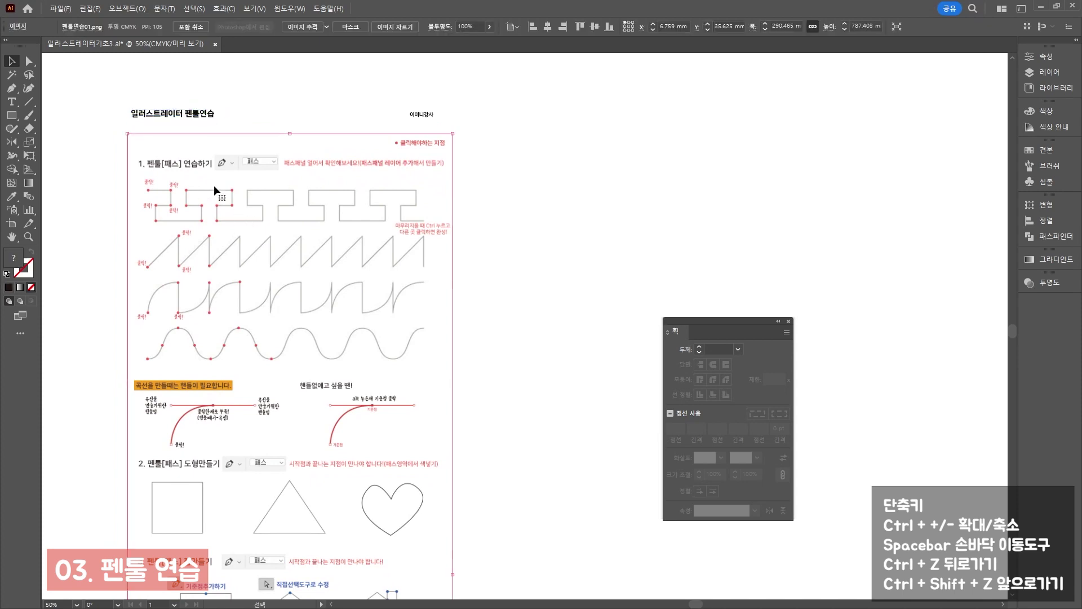
Lock the selected practice image and check where the Unlock All command is found
left_click(127, 9)
mouse_move(158, 100)
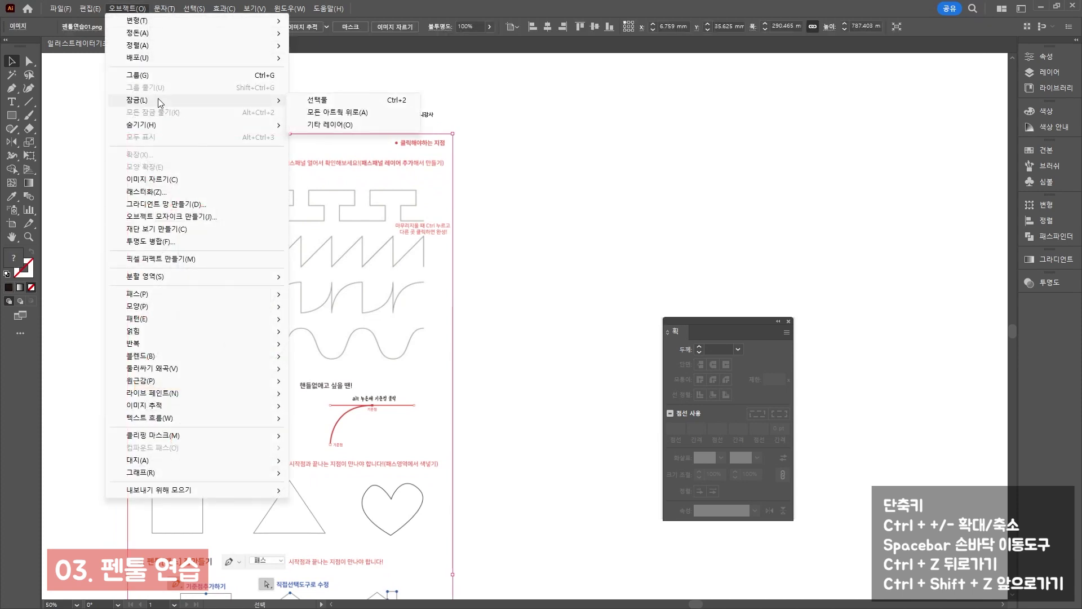
left_click(331, 101)
left_click(126, 9)
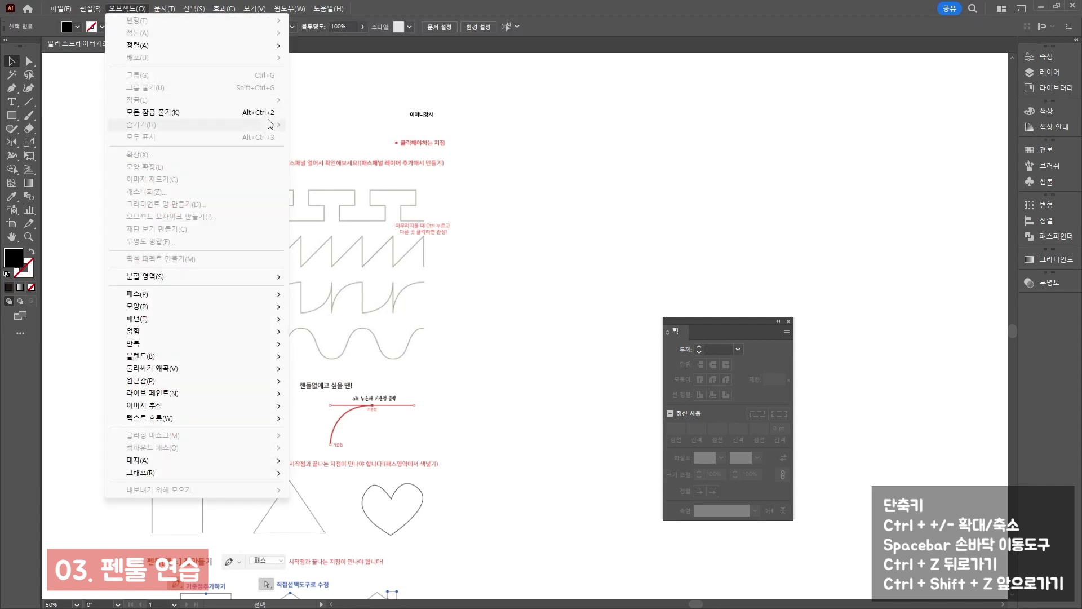
key("Escape")
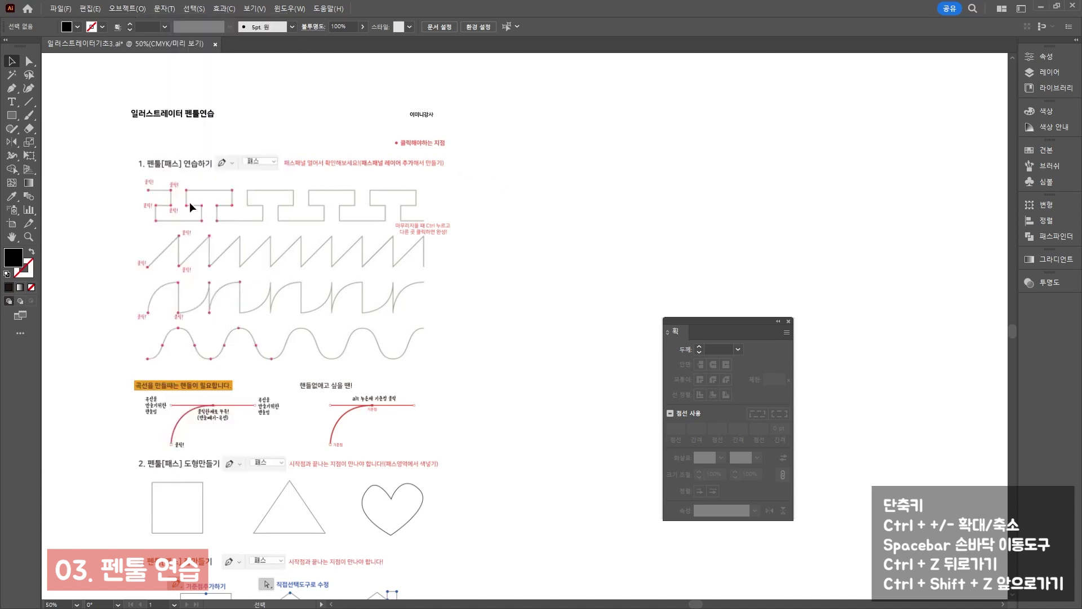
Start a Pen tool path at the beginning of the first stepped practice line, placing anchor points on its first five corners
key("ctrl+plus")
key("ctrl+plus")
key("ctrl+plus")
left_click_drag(387, 222, 358, 414)
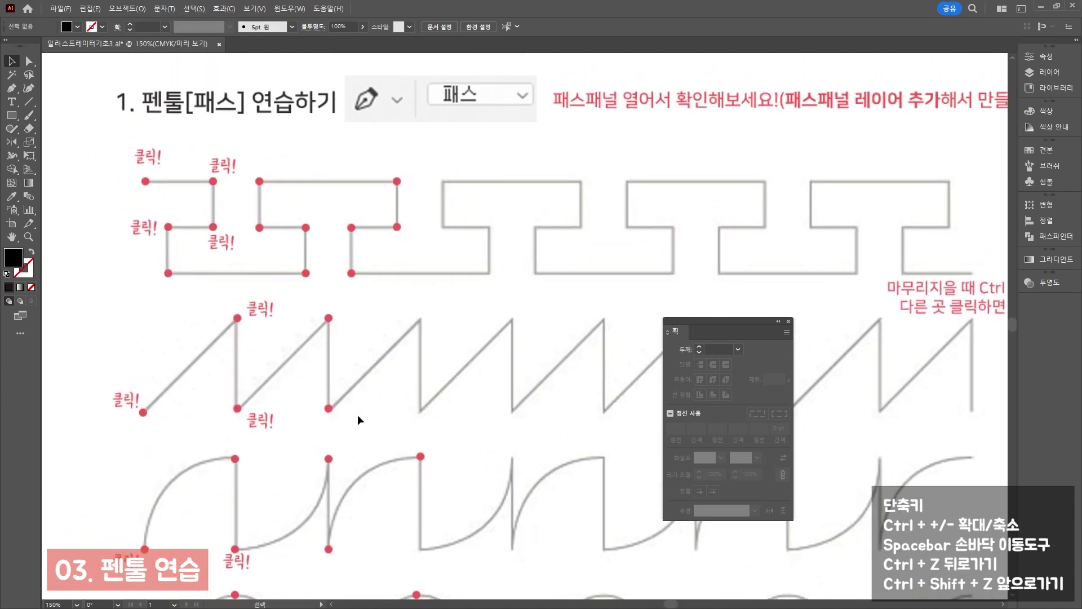
left_click(11, 89)
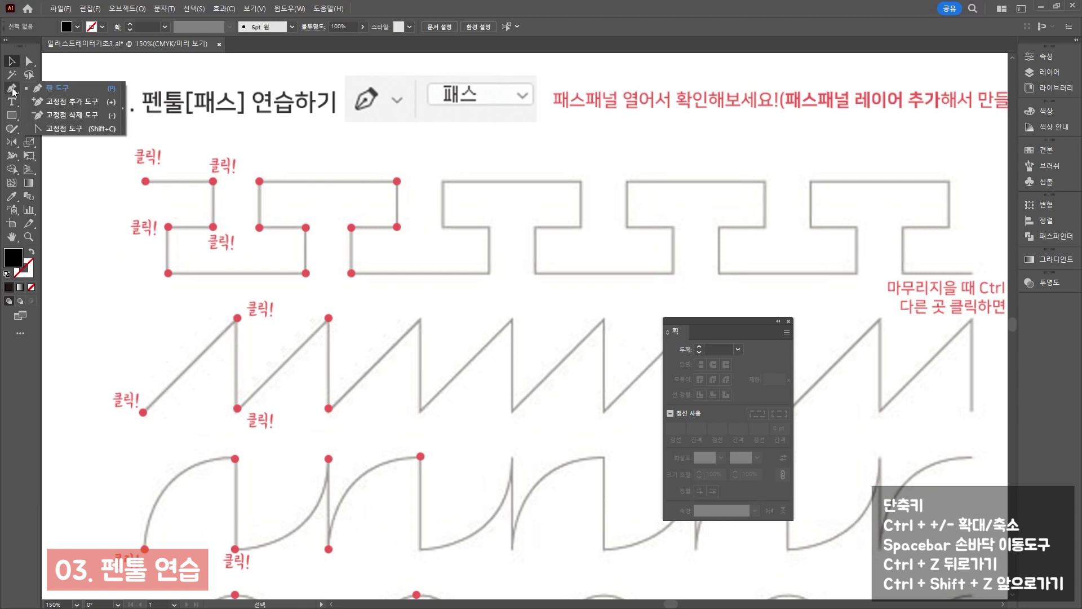
left_click(145, 182)
left_click(213, 182)
left_click(211, 226)
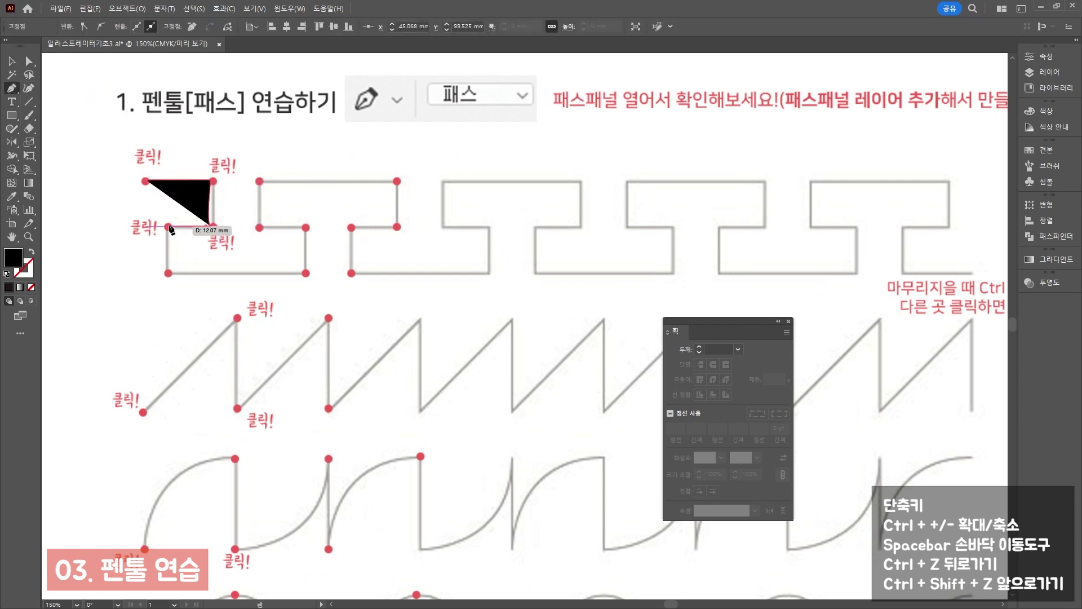
left_click(168, 227)
left_click(168, 273)
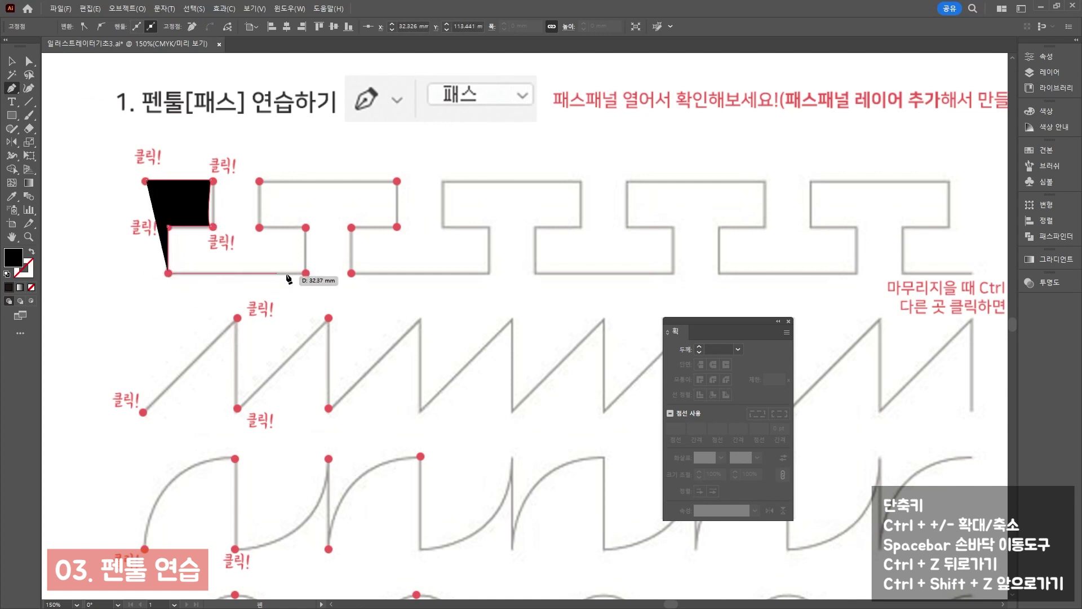
Extend the stepped path through the next five corners and swap its fill and stroke so it has a black stroke only
left_click(305, 273)
left_click(305, 227)
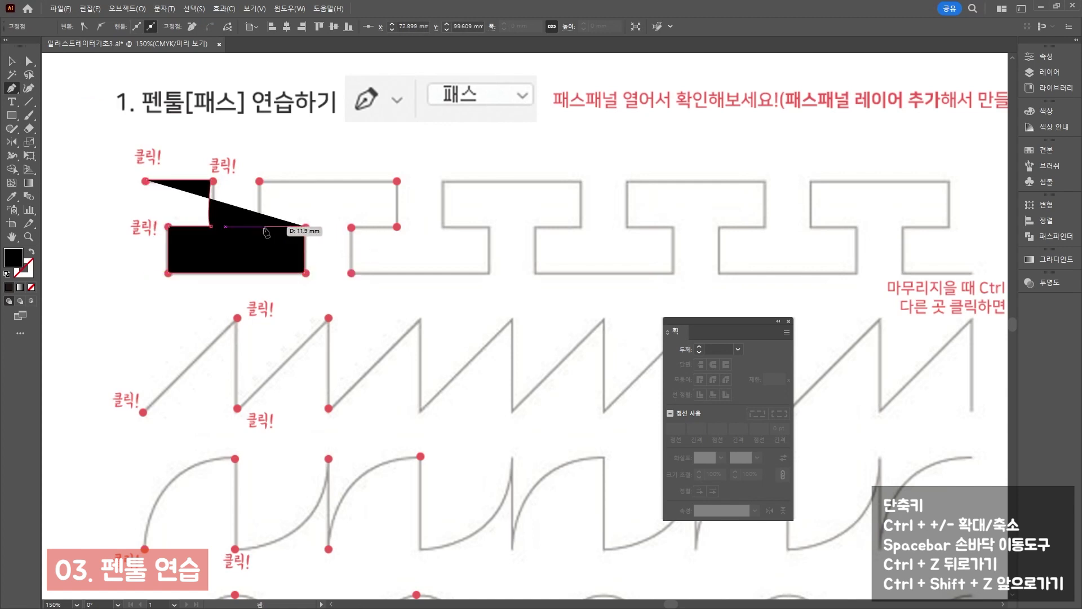
left_click(263, 227)
left_click(260, 180)
left_click(397, 180)
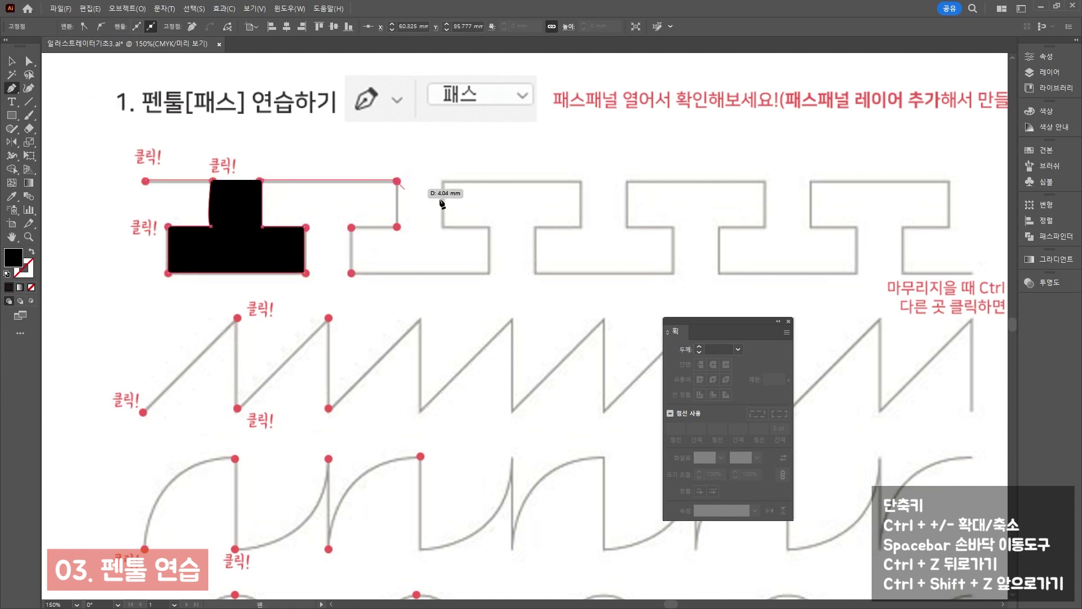
left_click(31, 253)
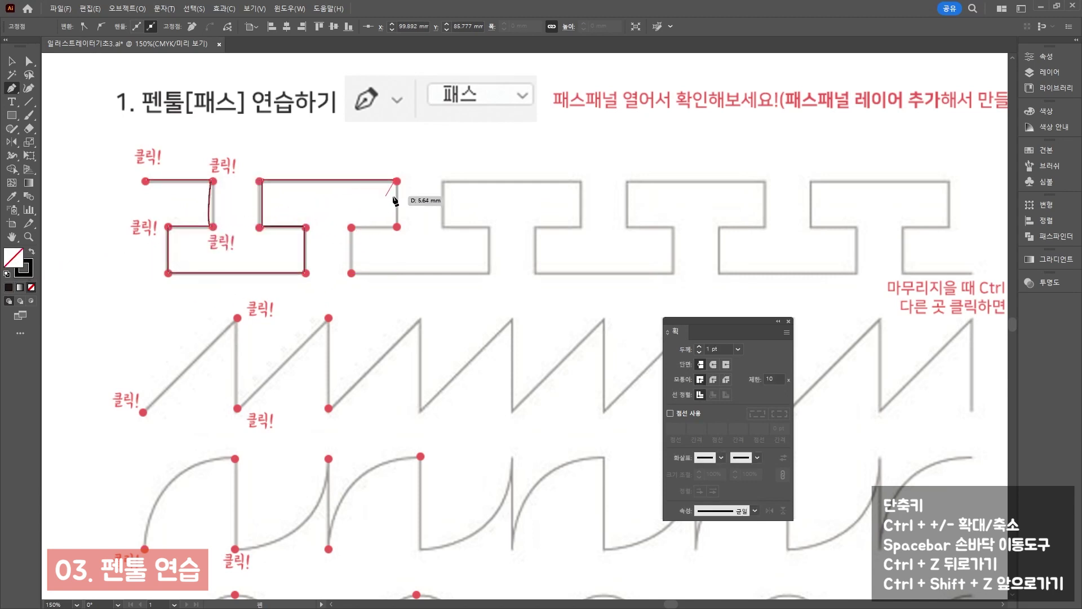
Continue the stepped path through seven more corners, up to the upper start of the third raised block
left_click(397, 227)
left_click(351, 227)
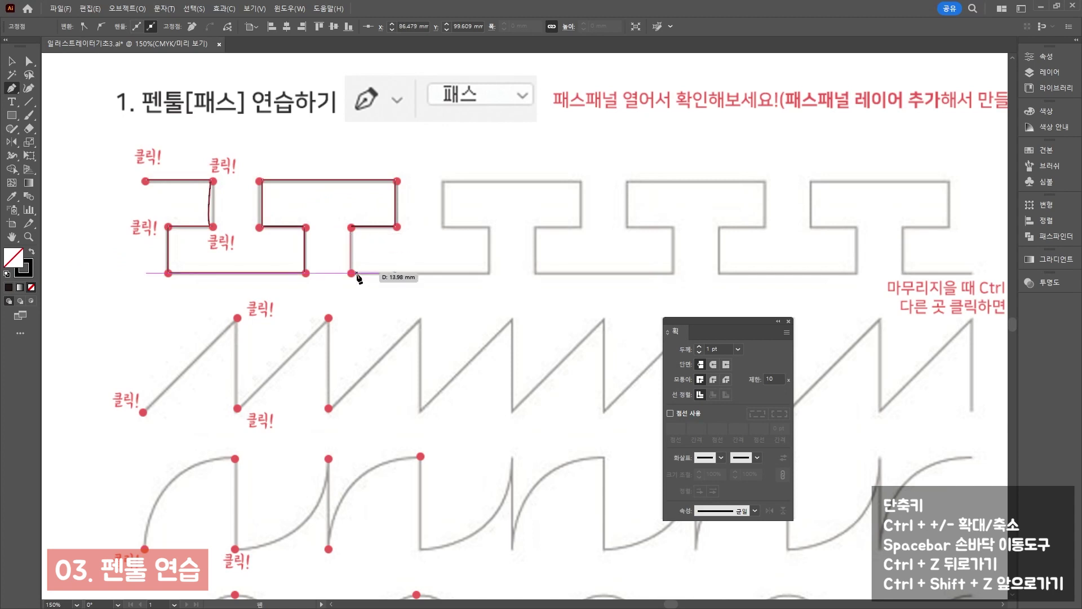
left_click(351, 273)
left_click(490, 273)
left_click(489, 227)
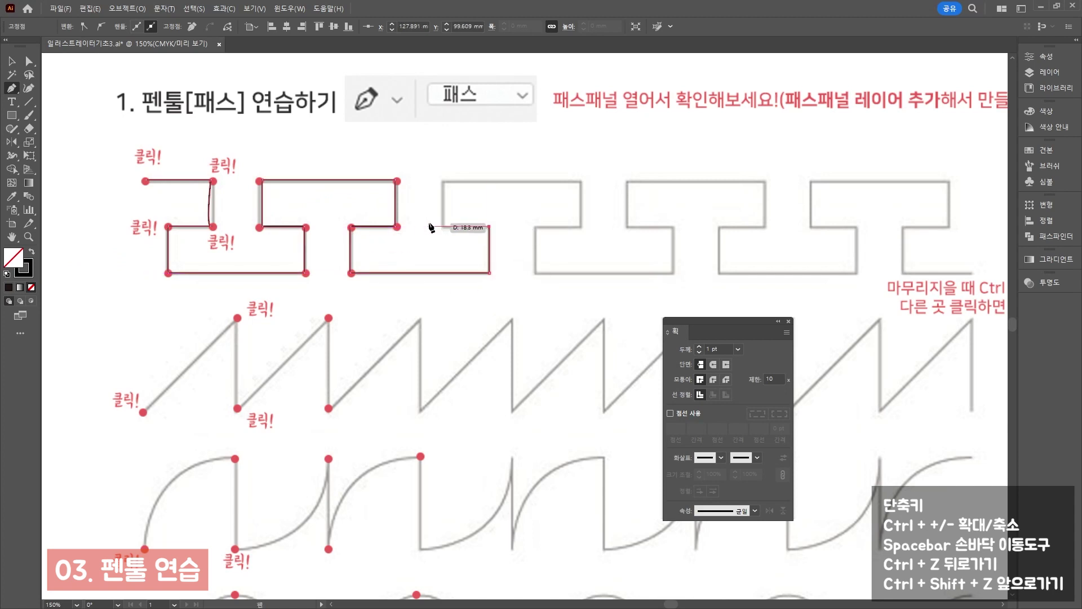
left_click(443, 227)
left_click(442, 181)
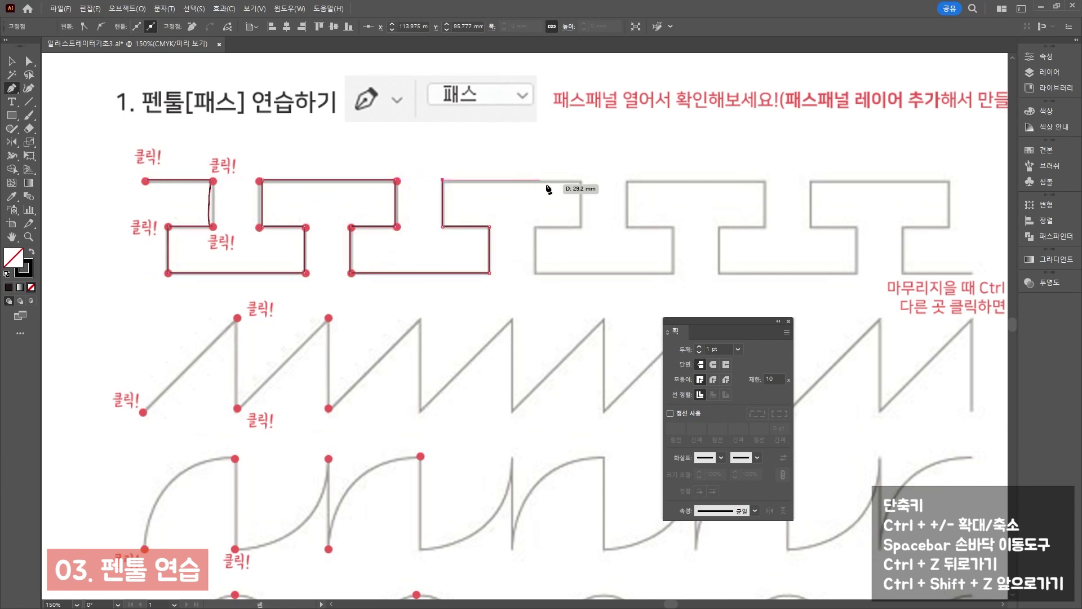
Trace five more corners through the third raised block and along the base of the next lower block, and end the path open
left_click(581, 180)
left_click(580, 229)
left_click(538, 228)
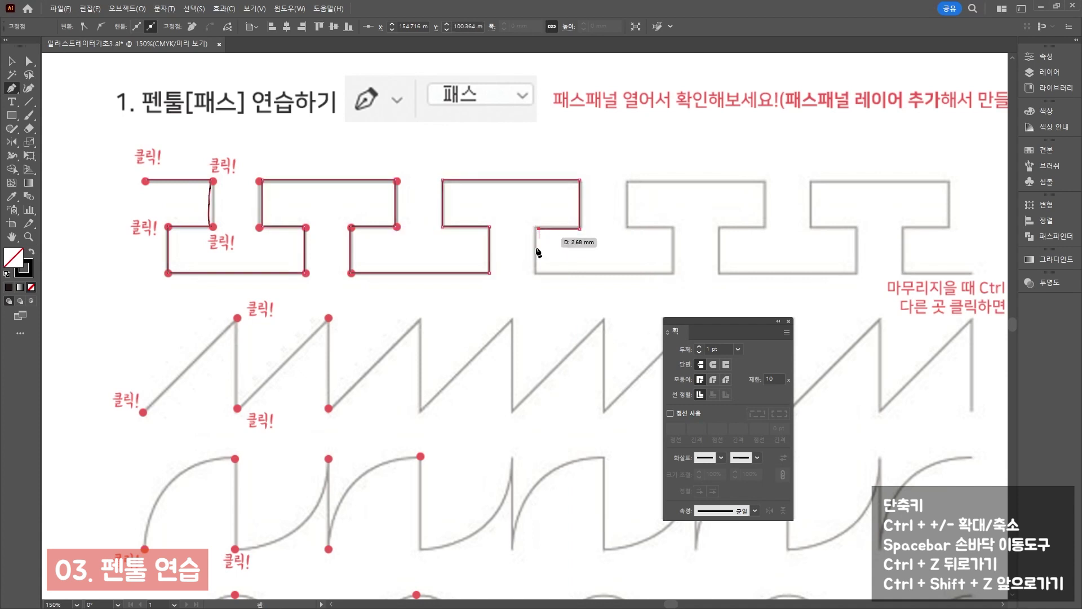
left_click(538, 274)
left_click(671, 273)
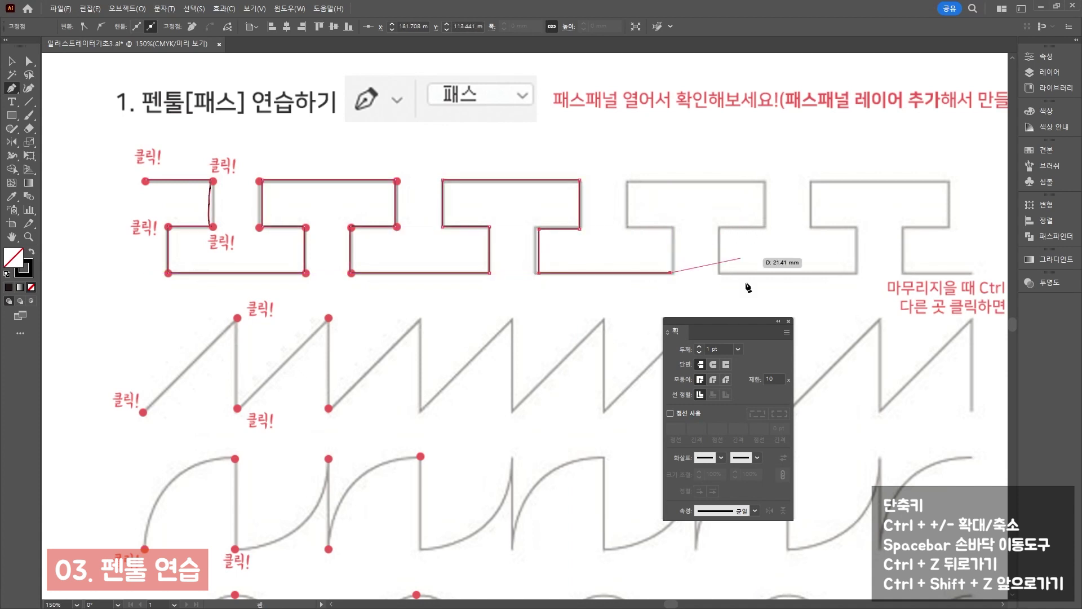
key("Escape")
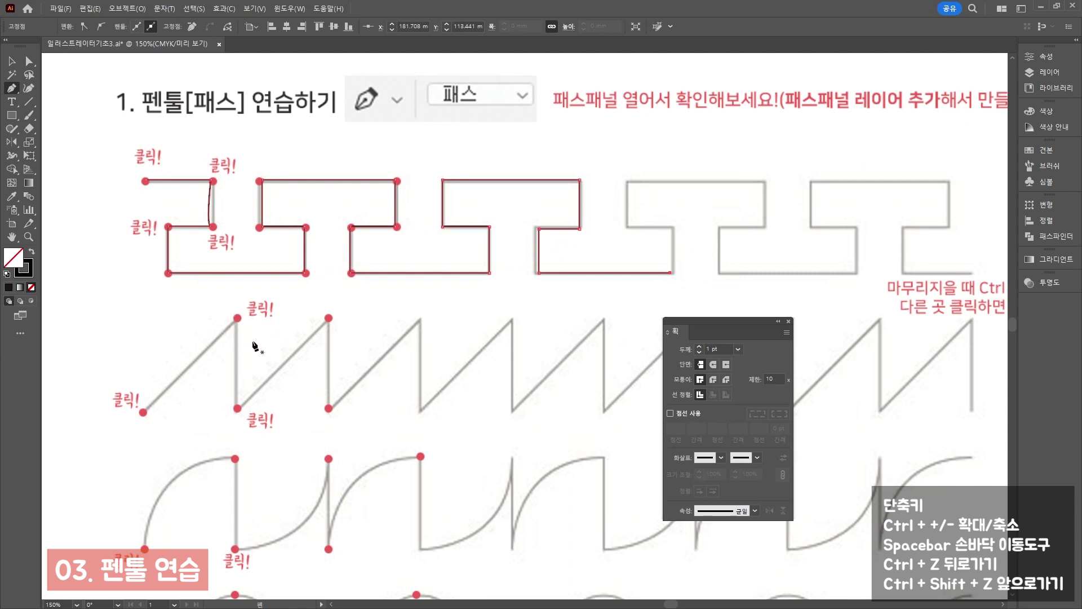
Start a Pen tool path at the beginning of the zigzag practice line, placing its first five corner points
scroll(181, 424, "down", 2)
left_click(144, 343)
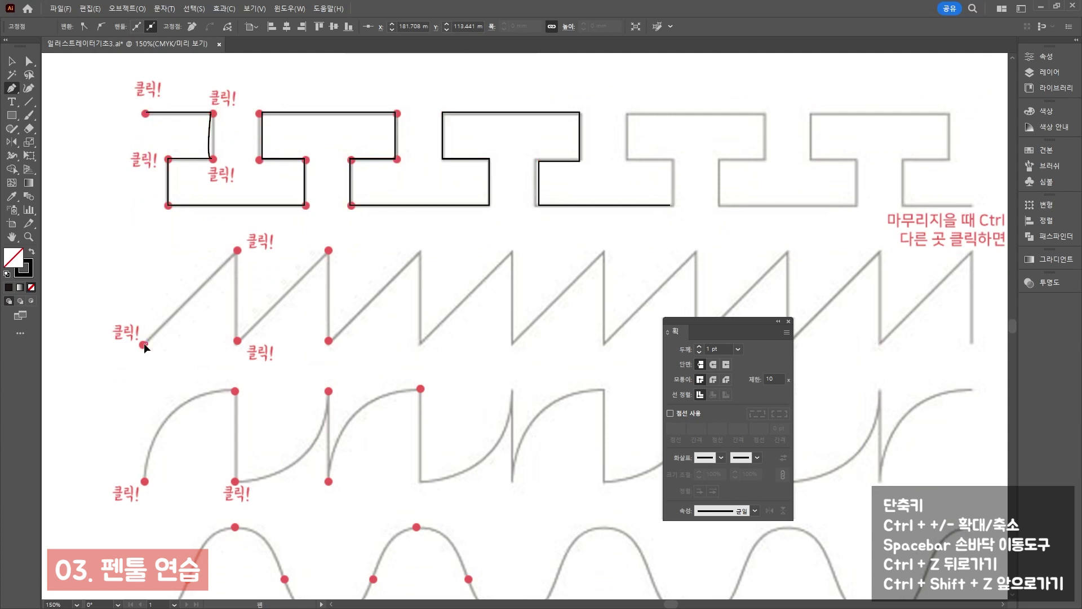
left_click(237, 250)
left_click(237, 340)
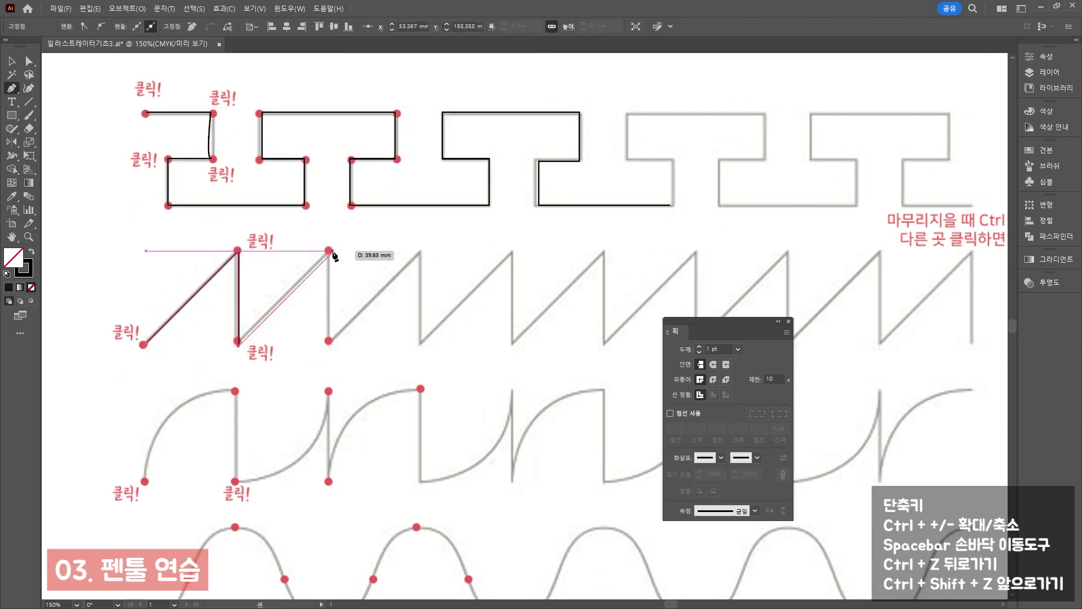
left_click(329, 250)
left_click(329, 341)
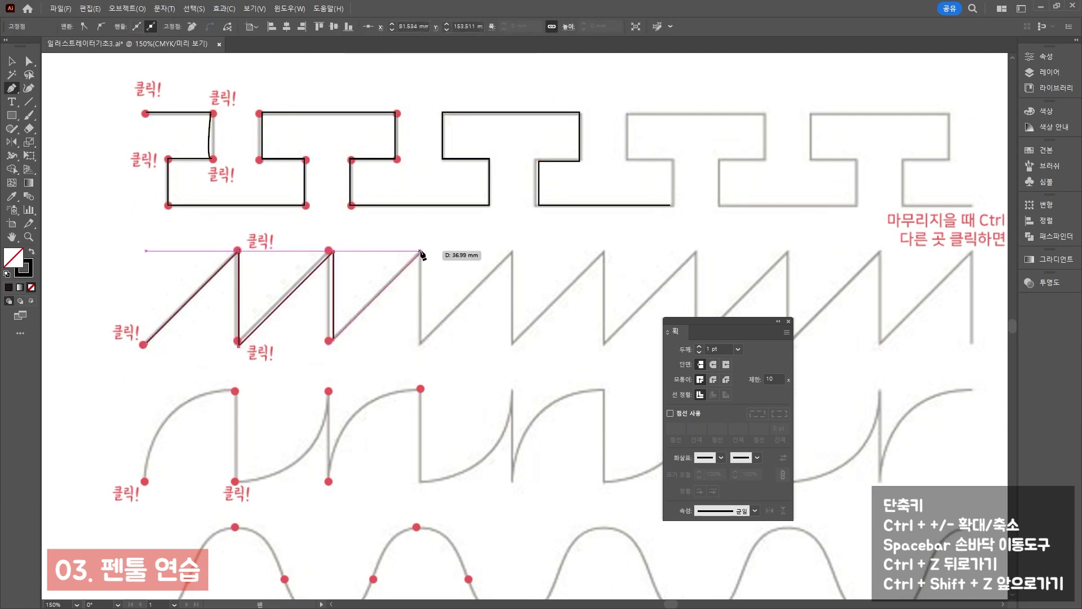
Continue the zigzag path through five more corners, up to the fifth upper peak, and end it open
left_click(420, 250)
left_click(420, 342)
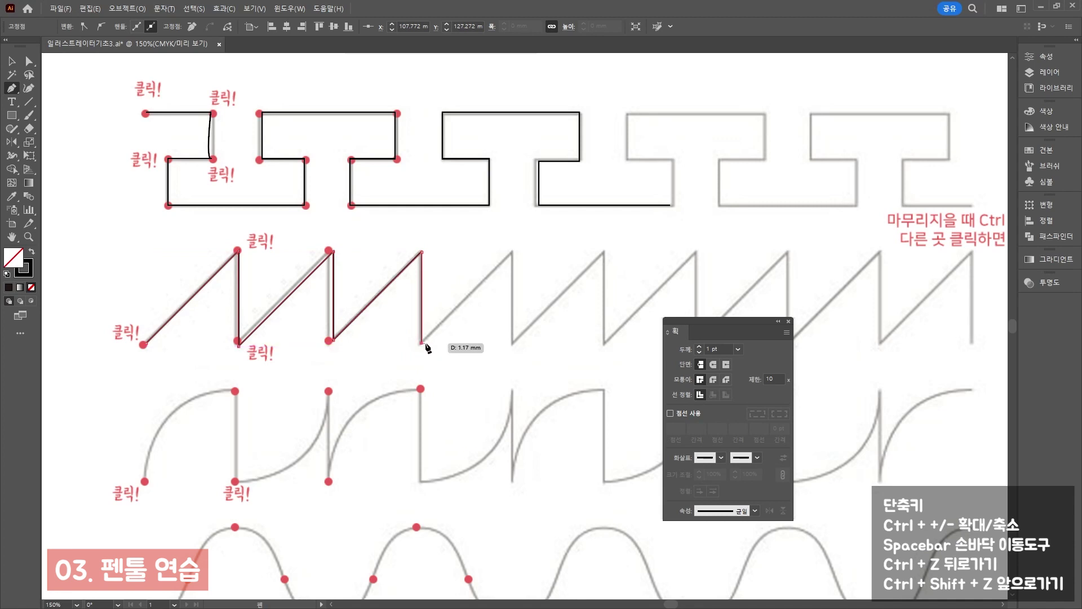
left_click(512, 252)
left_click(511, 341)
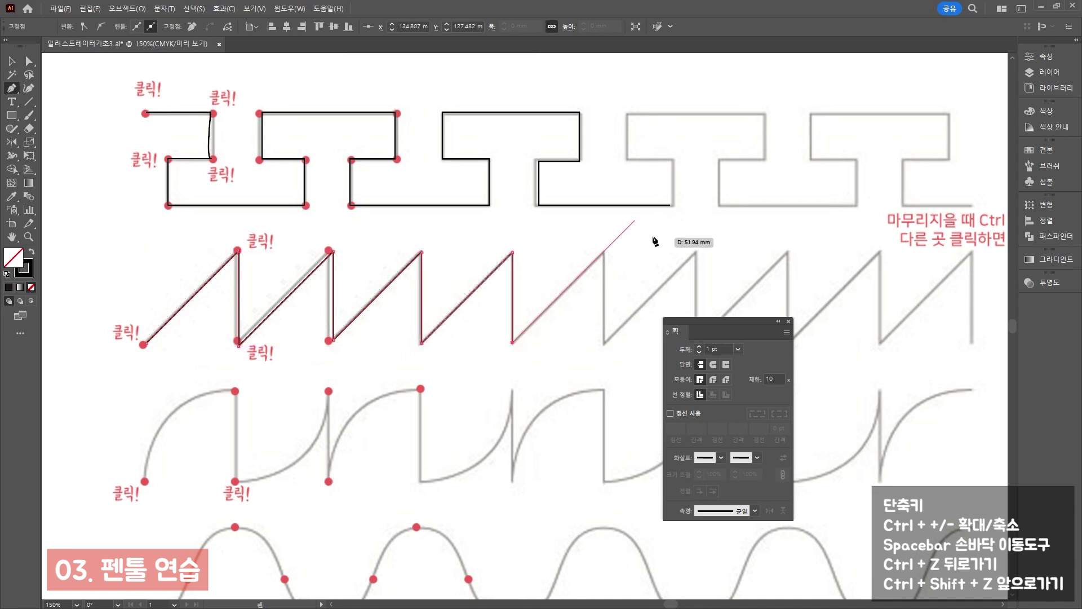
left_click(604, 251)
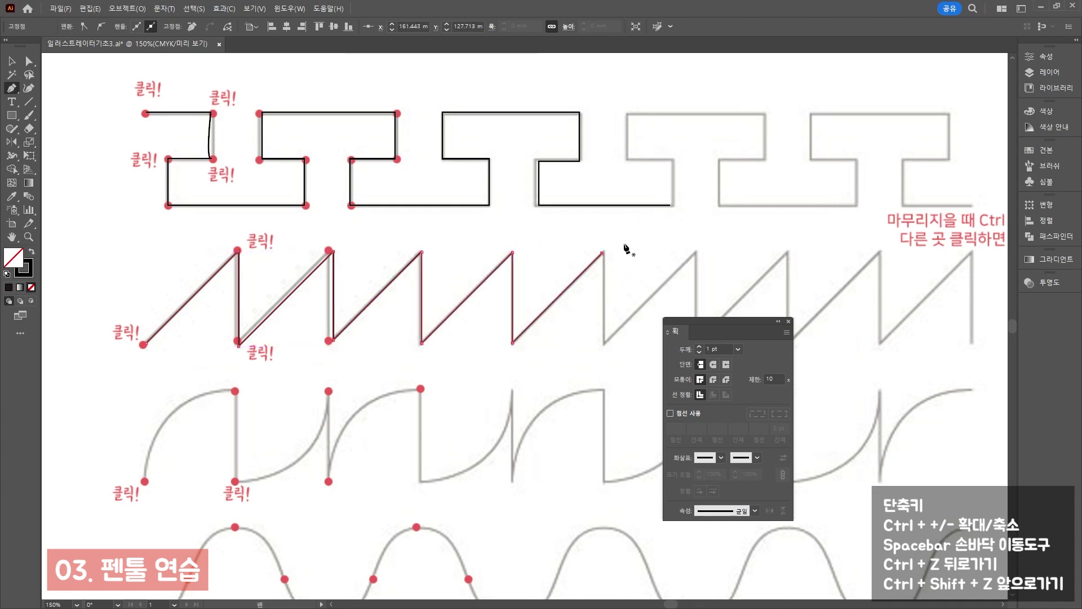
Start a path on the third practice line with an arc to its first crest, remove the outgoing handle, and add the straight vertical drop
scroll(507, 270, "down", 4)
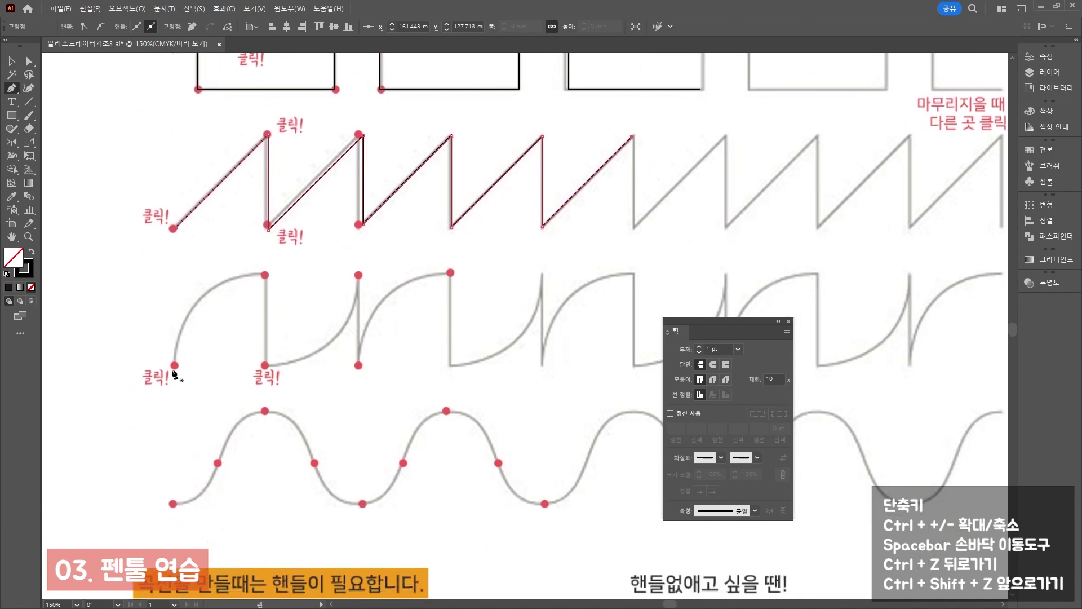
left_click(174, 365)
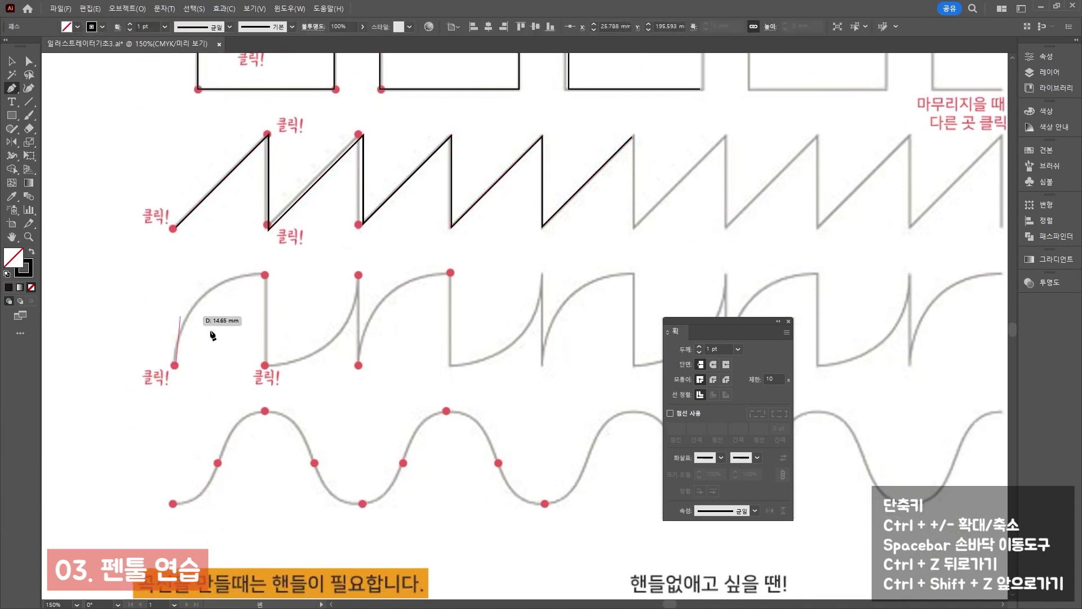
left_click_drag(265, 275, 274, 302)
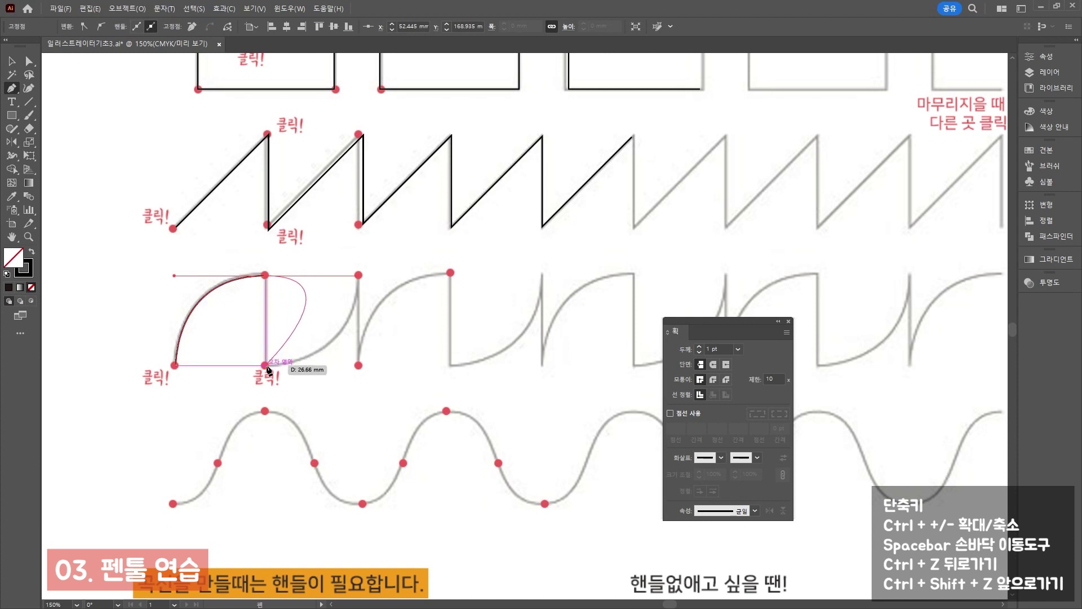
key("ctrl")
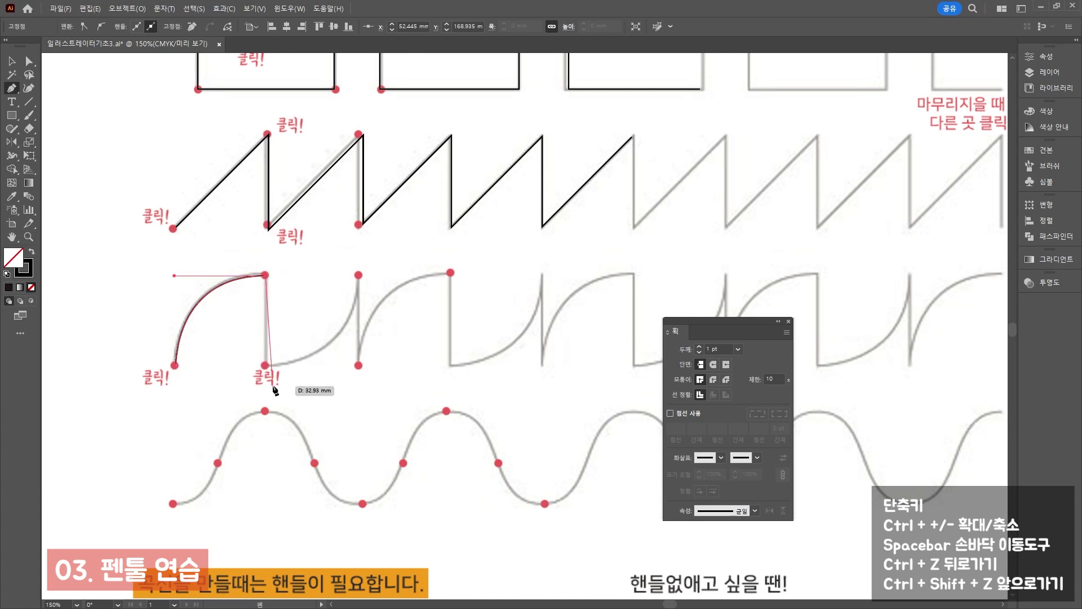
left_click(265, 365)
Continue the third line's path with a curve up to the second peak, a vertical drop, an arc to the third crest and another vertical drop
left_click_drag(358, 275, 367, 187)
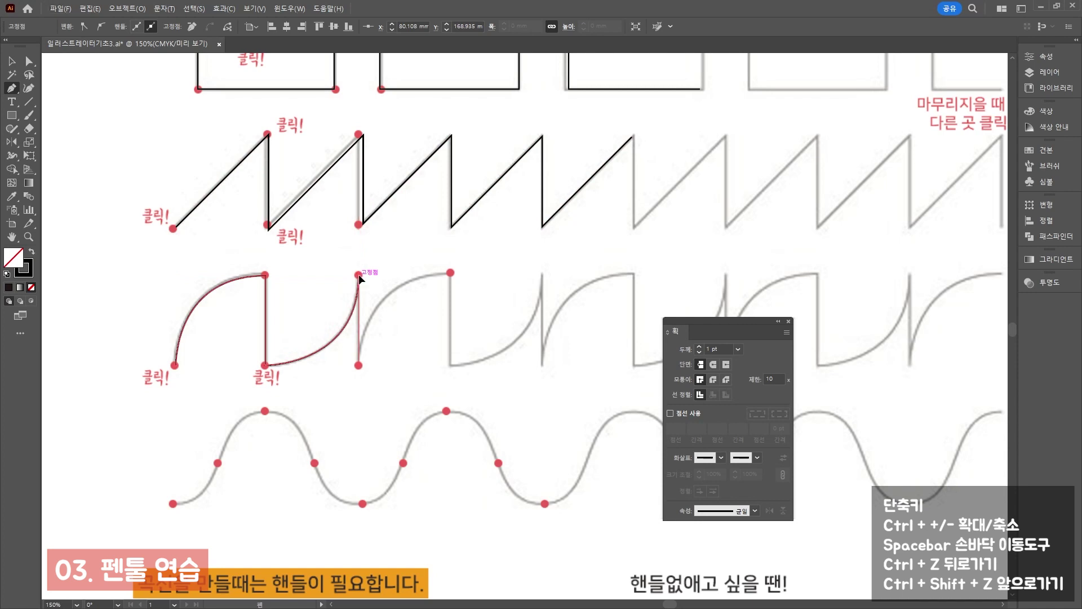
scroll(360, 367, "up", 4)
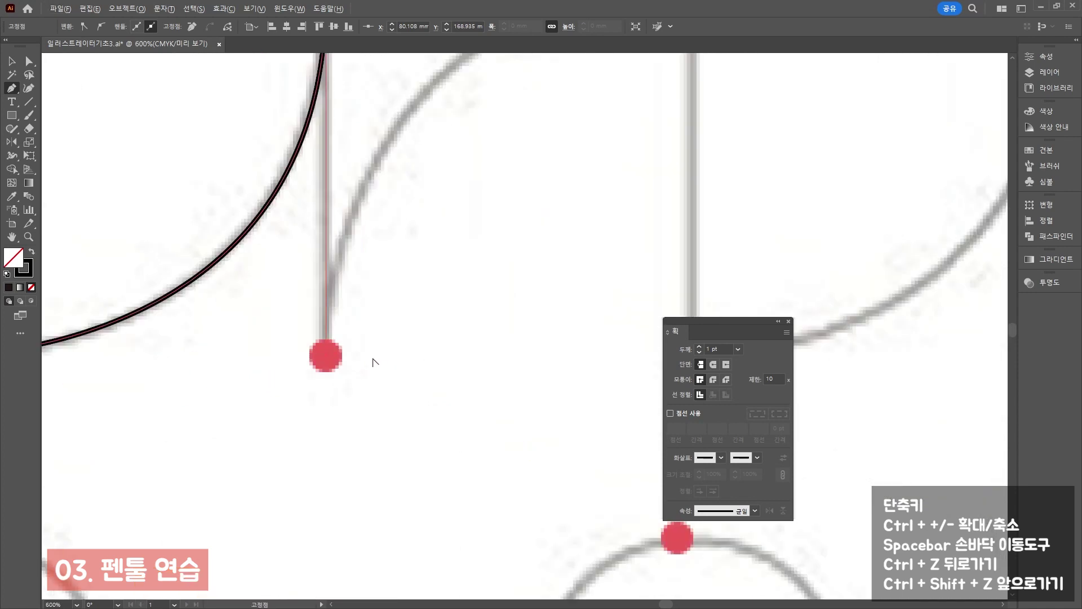
left_click(326, 358)
scroll(375, 350, "down", 4)
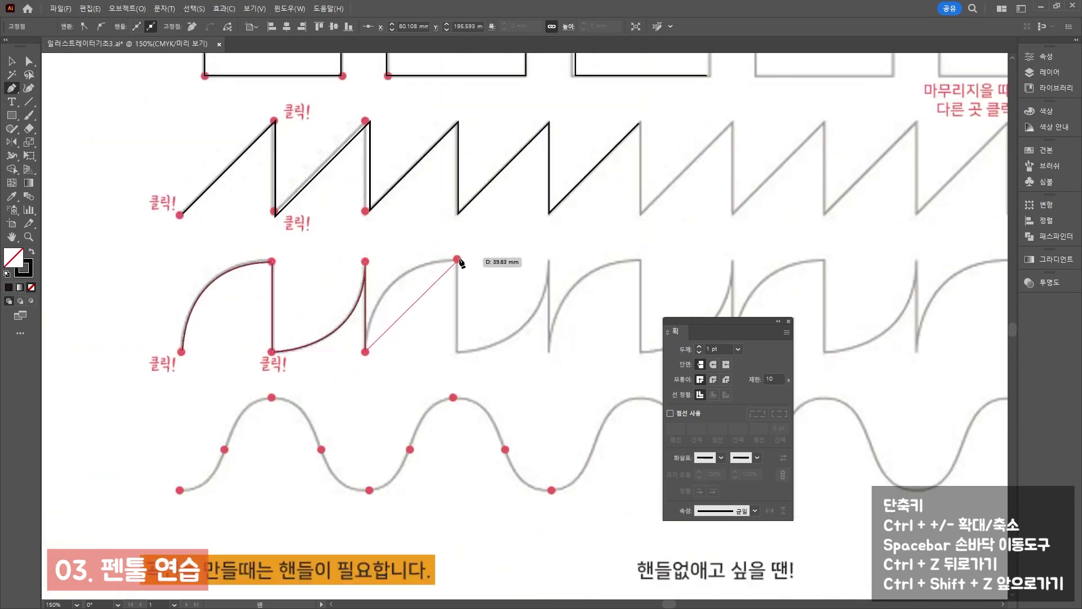
left_click_drag(457, 259, 563, 182)
left_click(455, 350)
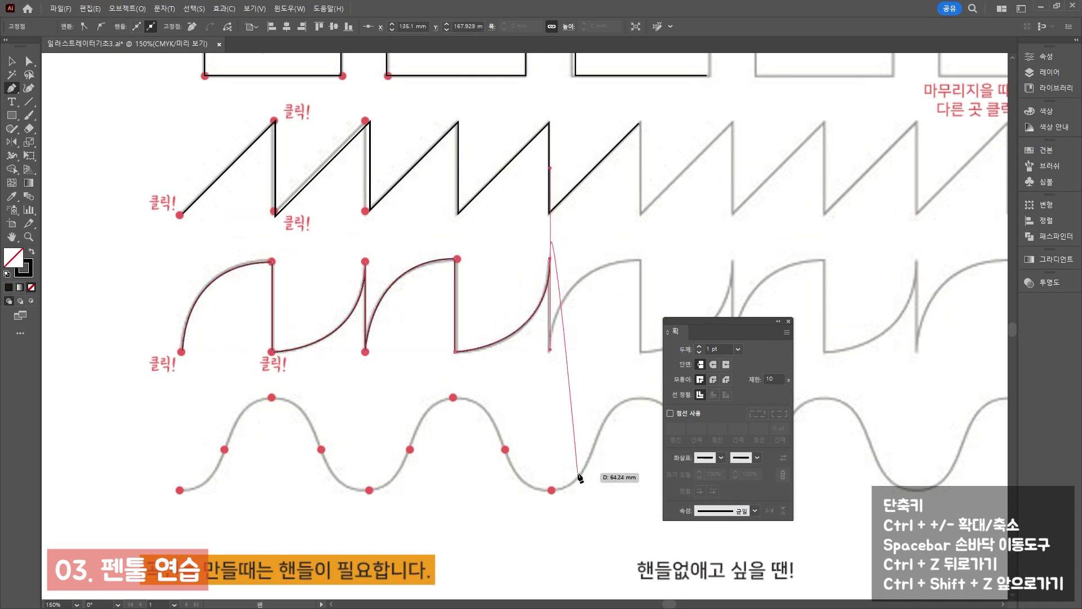
Remove the handle at the third line's fourth peak, drop straight down, arc to the fifth crest and remove its outgoing handle
scroll(514, 449, "right", 5)
scroll(514, 449, "down", 1)
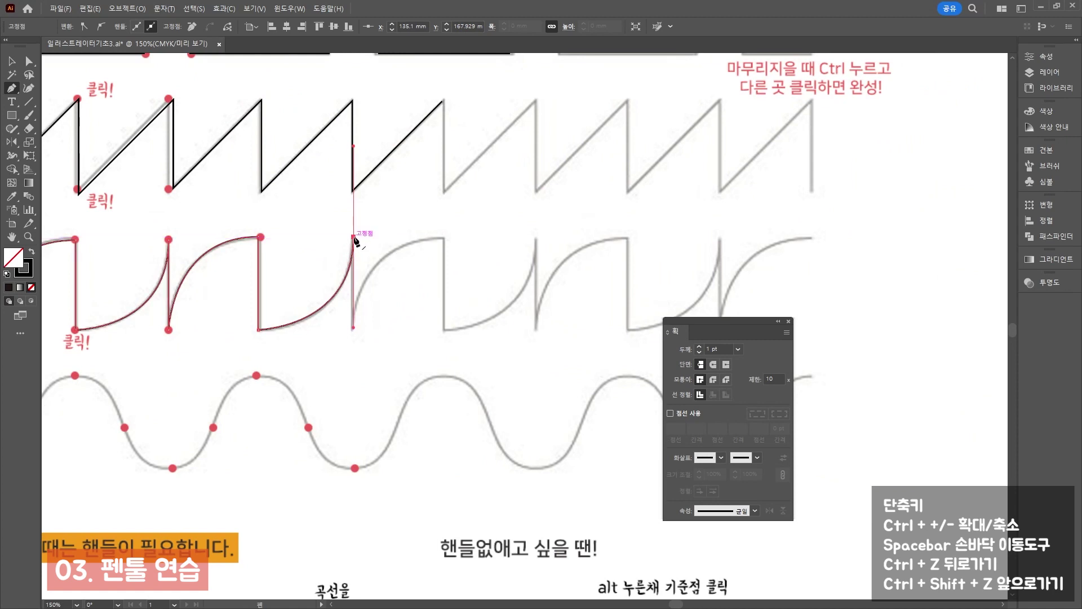
left_click_drag(354, 237, 356, 277)
left_click(353, 328)
left_click_drag(443, 239, 528, 238)
left_click(442, 239, "alt")
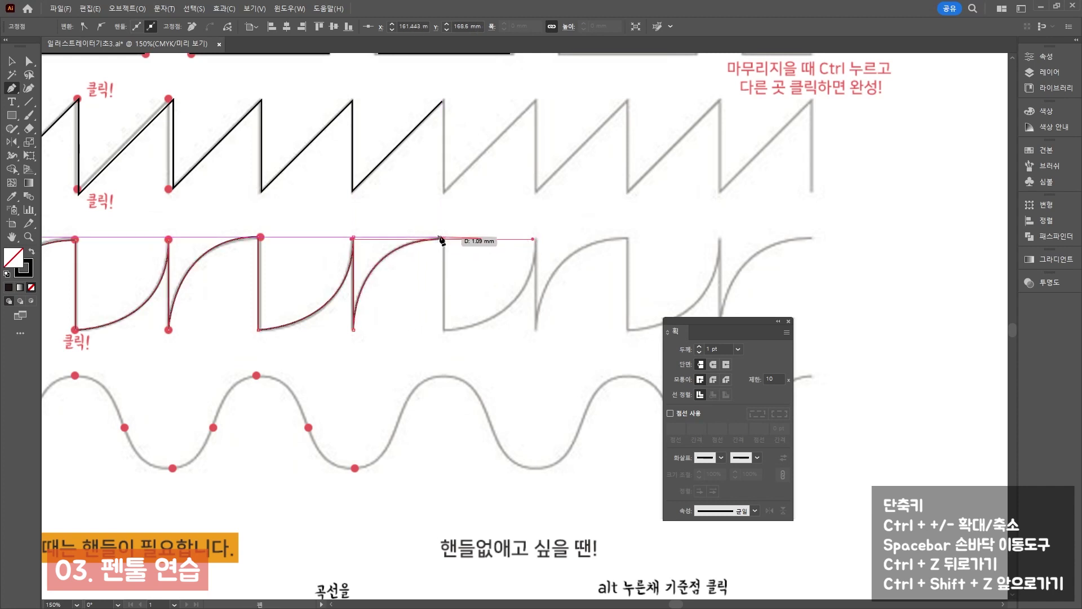
Add the vertical drop from the fifth crest and the curve up to the sixth peak, and end the path open
left_click(442, 329)
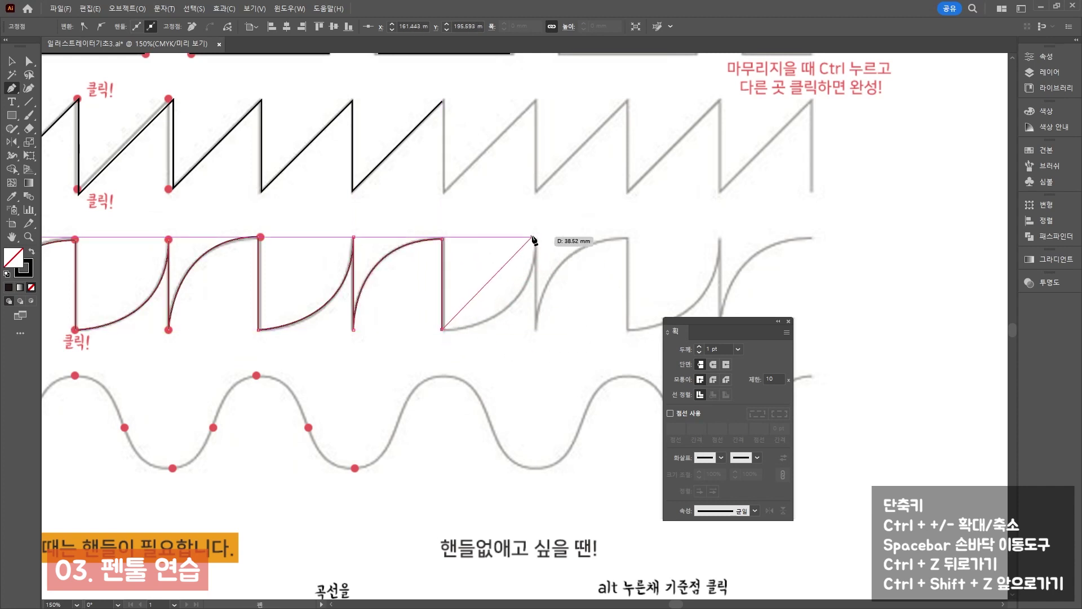
left_click_drag(537, 237, 537, 146)
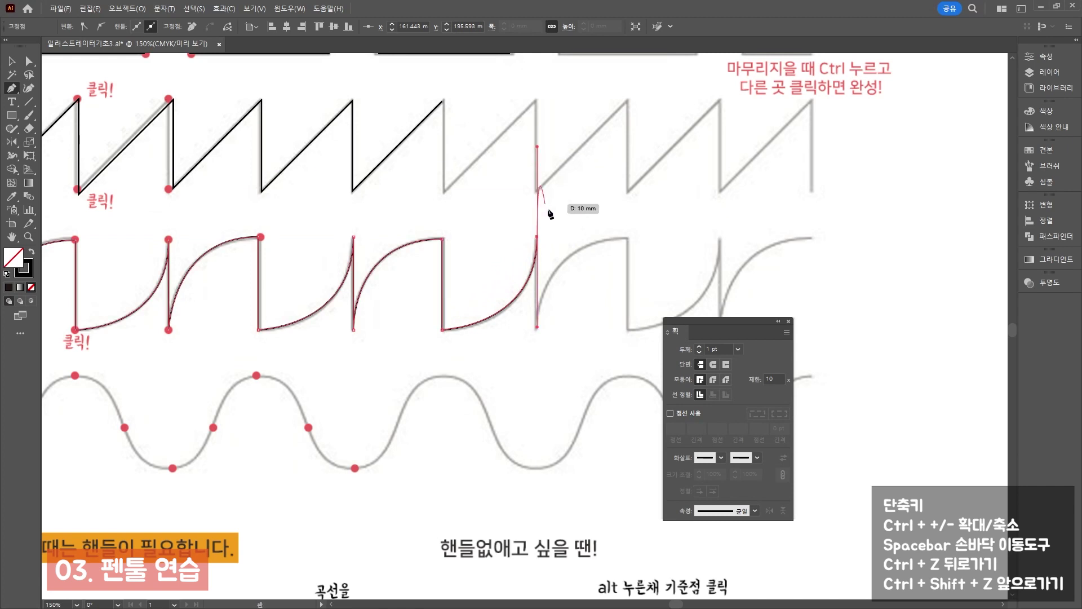
left_click(547, 240, "ctrl")
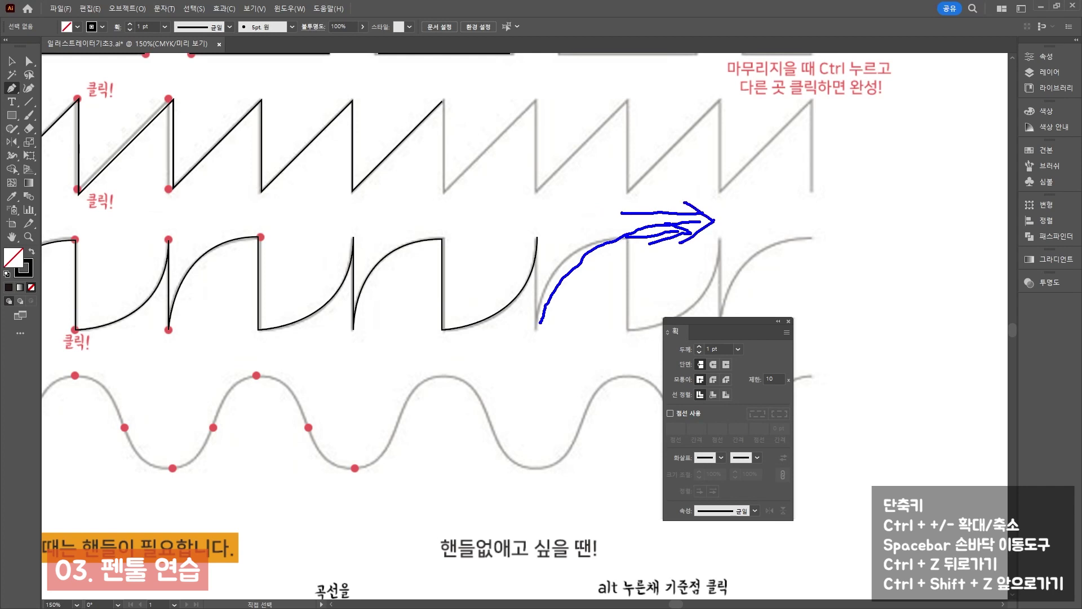
Start a path on the wave practice line, curving through the first midpoint with its outgoing handle removed and on to the first crest
left_click_drag(379, 449, 539, 320)
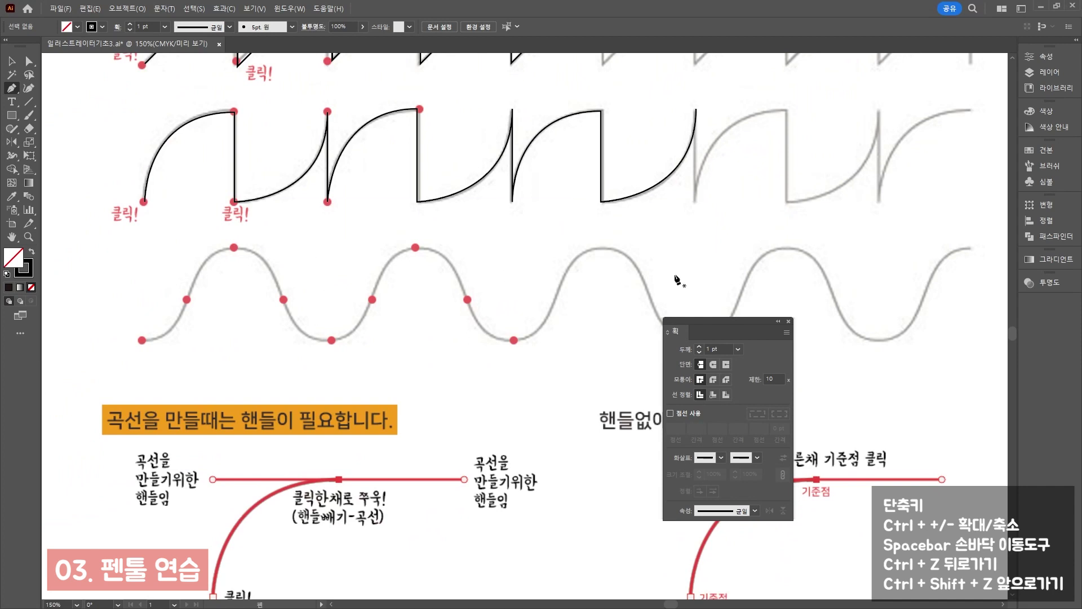
left_click(142, 340)
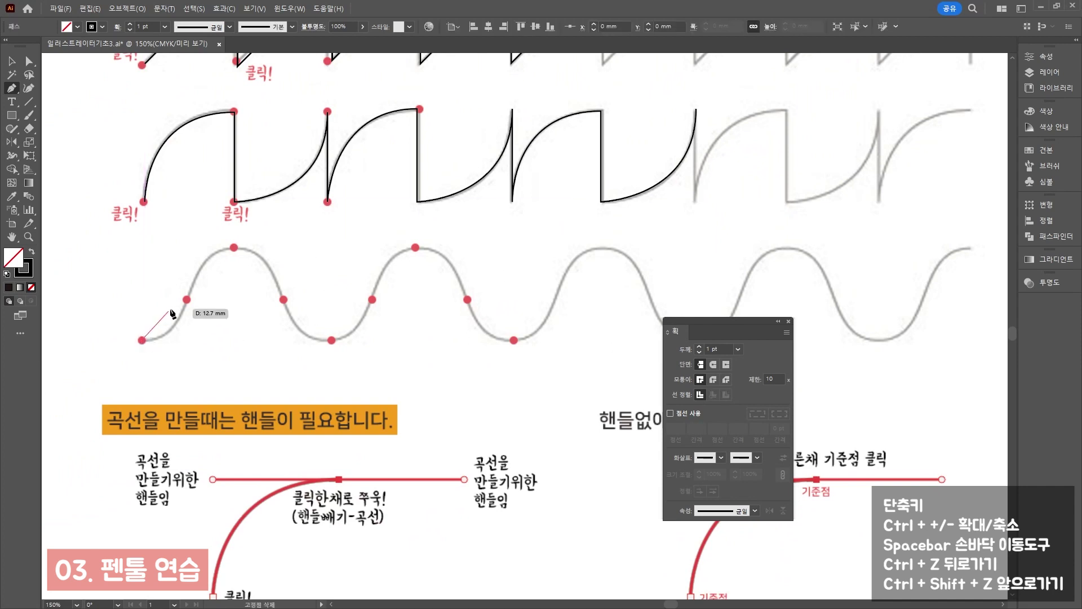
left_click_drag(187, 299, 199, 258)
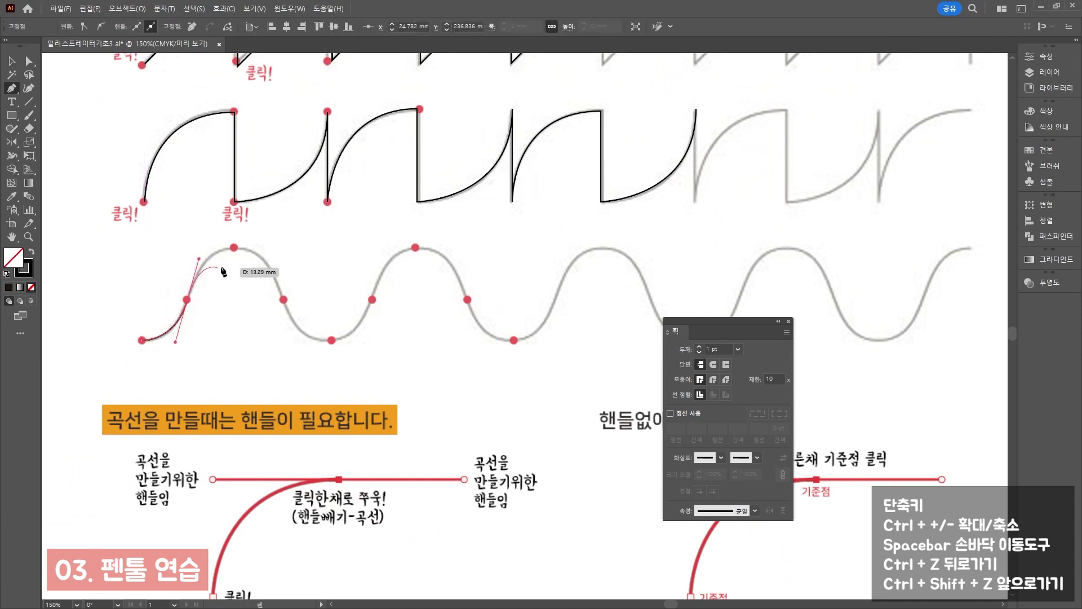
left_click(186, 300)
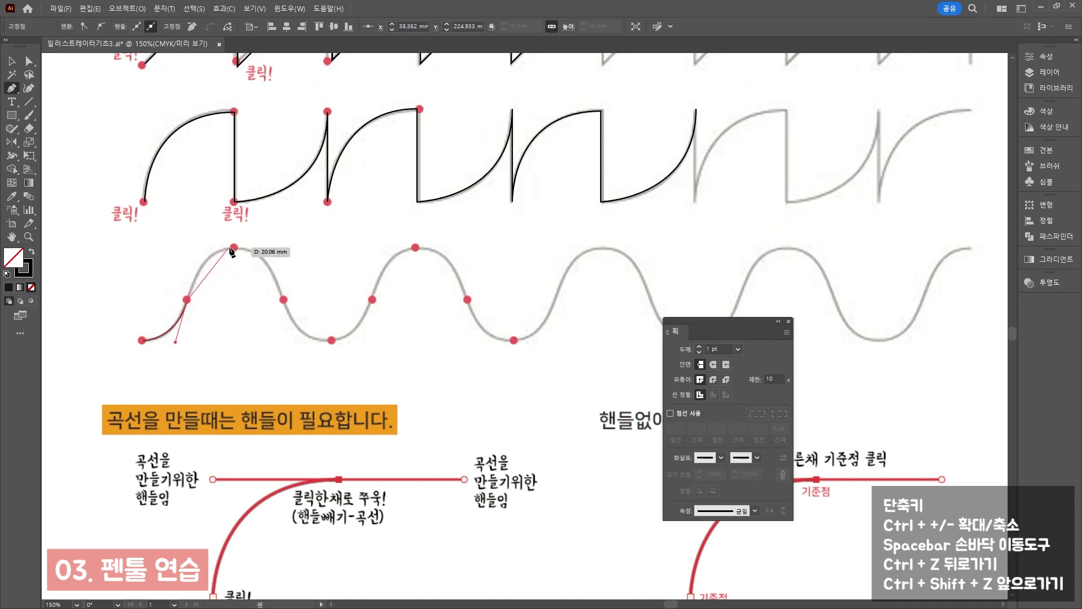
left_click_drag(259, 246, 267, 251)
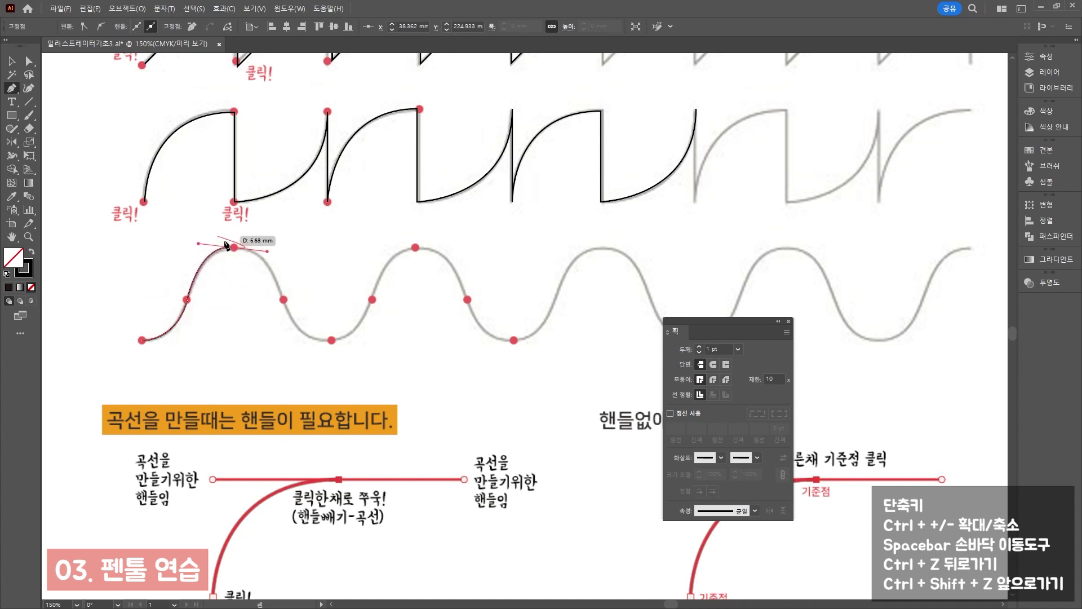
Trace the wave through its first trough and second crest to the second trough, placing curved anchors at the marked points
left_click_drag(284, 300, 364, 340)
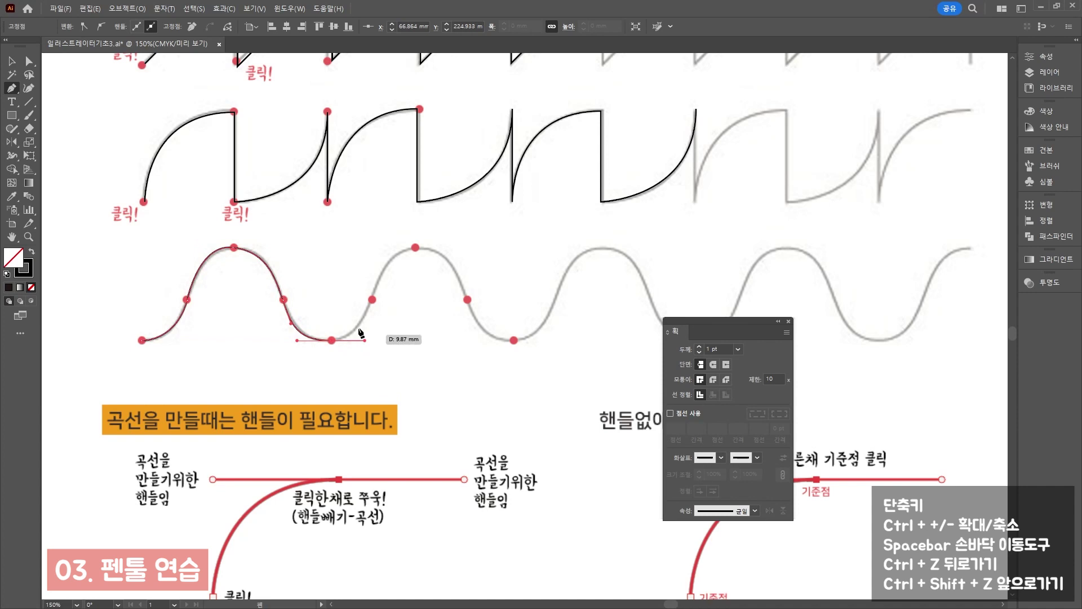
left_click(373, 299)
left_click_drag(416, 247, 449, 248)
left_click(467, 299)
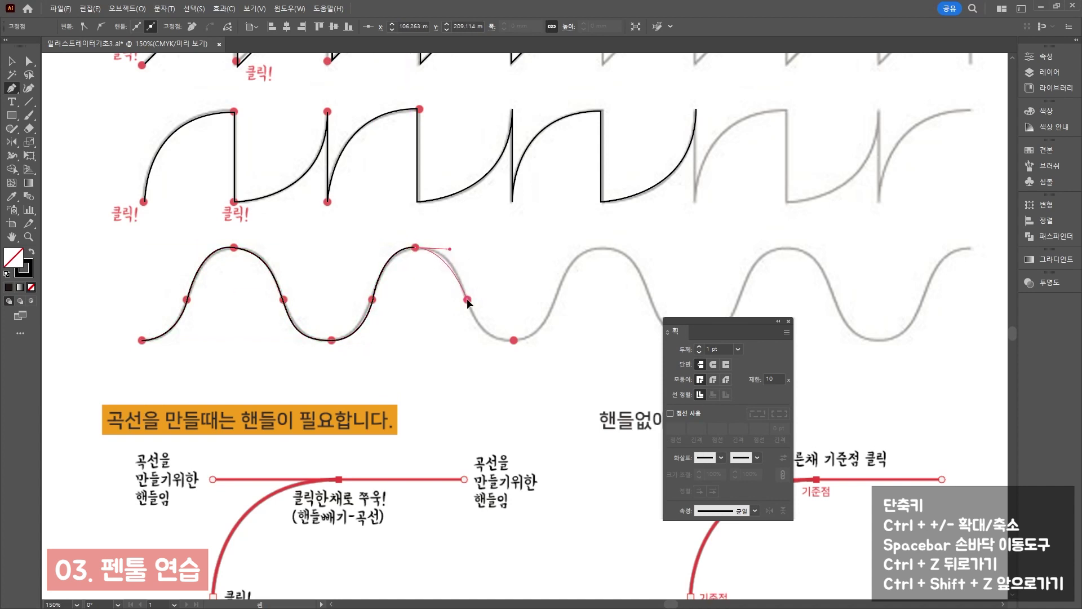
left_click_drag(468, 299, 542, 343)
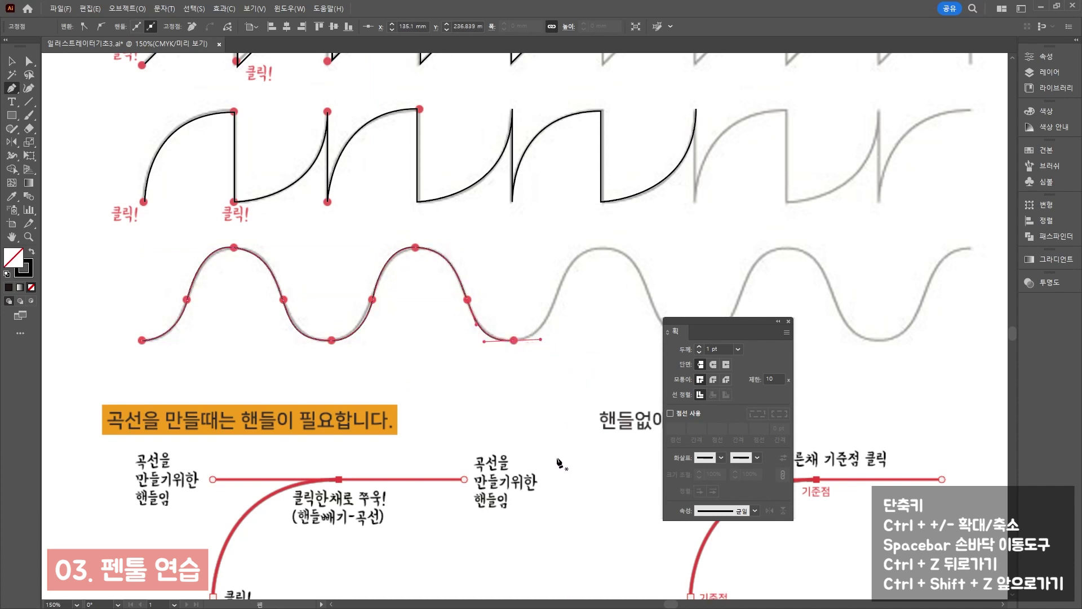
Go to the shape-making exercise and set the stroke color to red (FF3000)
scroll(556, 474, "down", 2)
scroll(555, 475, "down", 5)
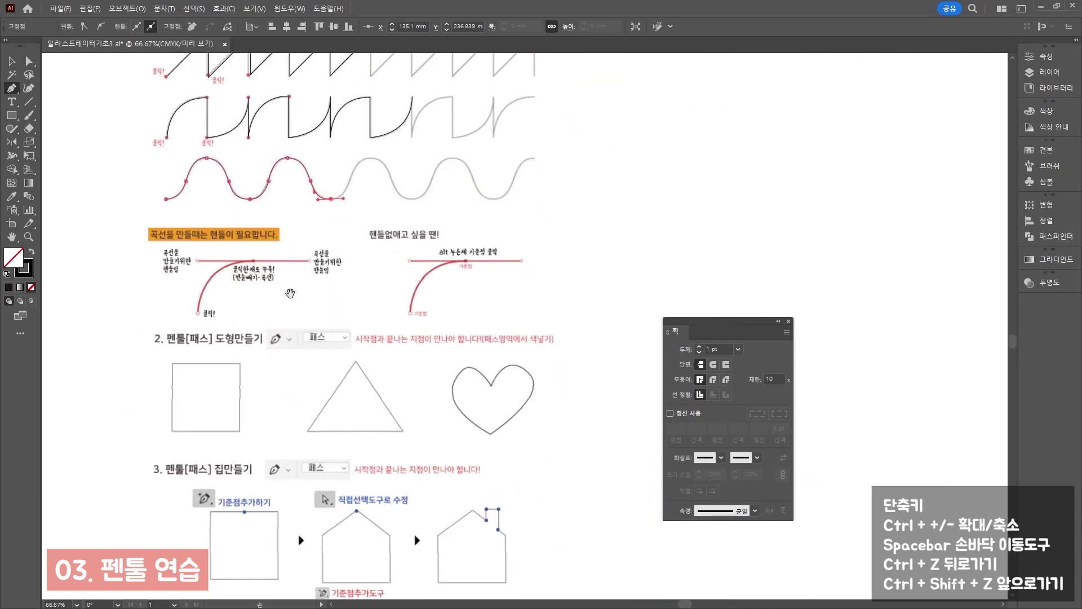
scroll(278, 469, "up", 1)
scroll(278, 469, "up", 2)
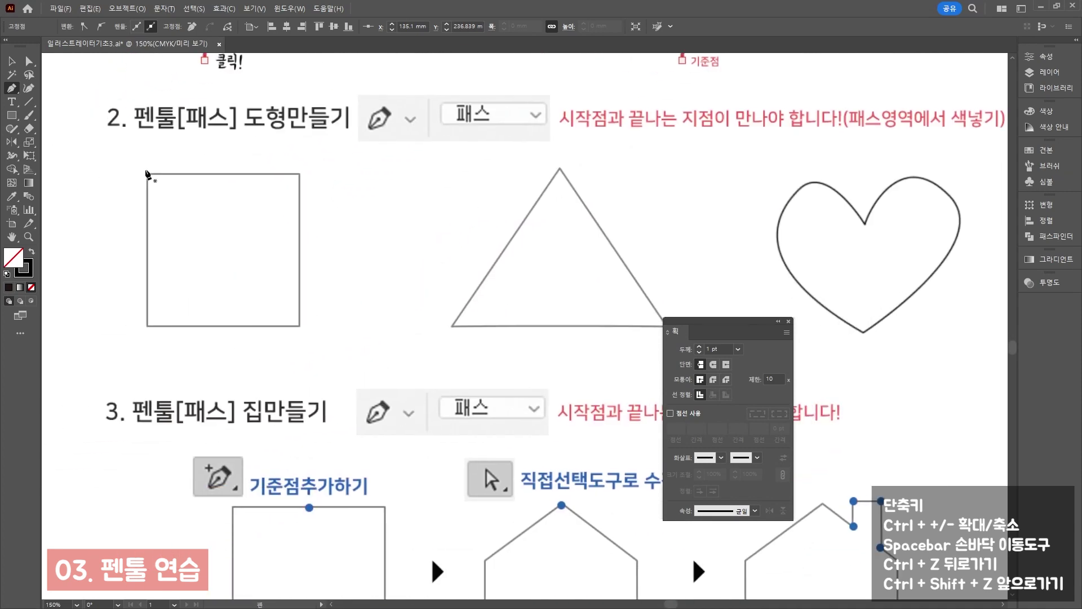
double_click(21, 278)
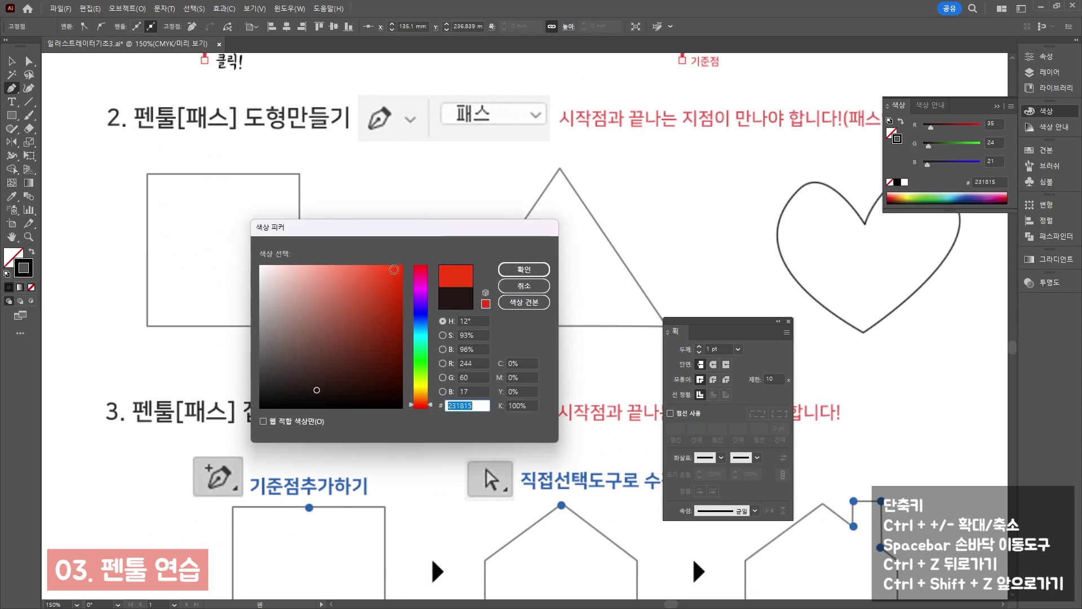
left_click(535, 270)
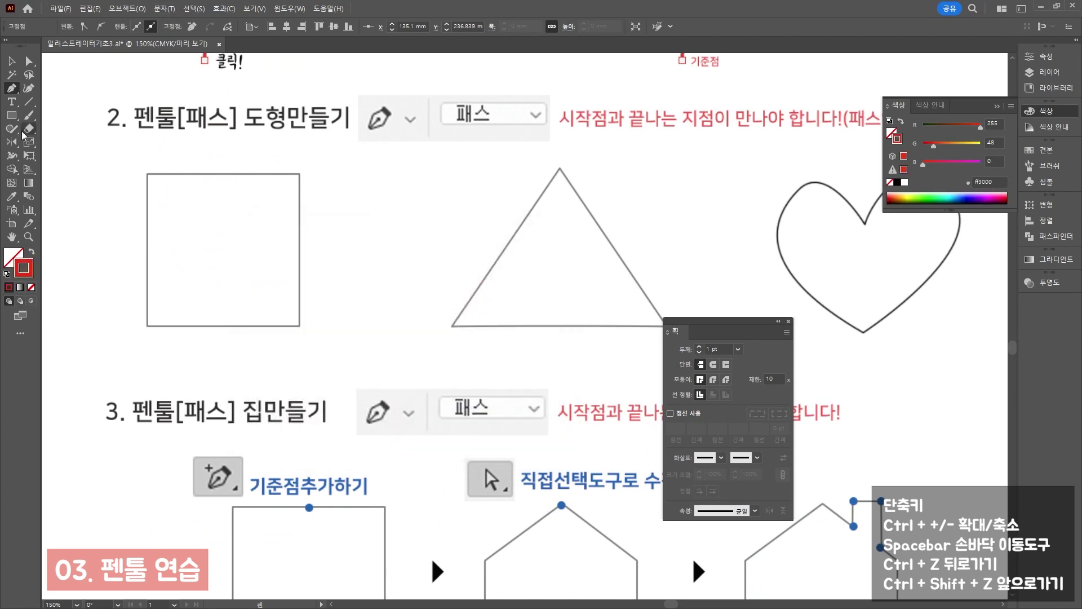
Trace the practice square with a closed four-corner Pen tool path about 46 mm on each side
left_click(148, 173)
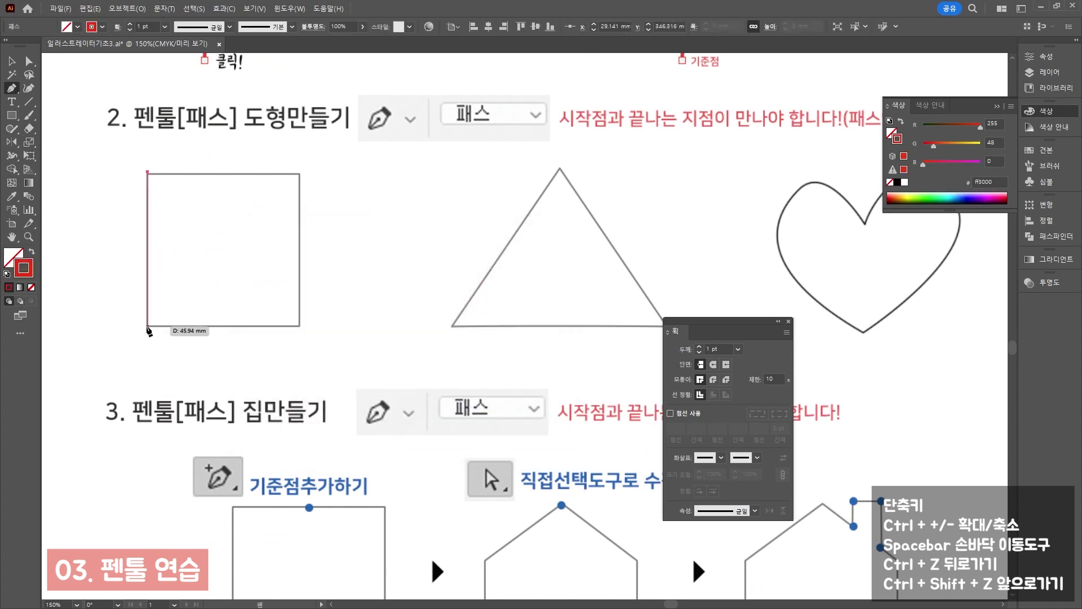
left_click(148, 326)
left_click(301, 325)
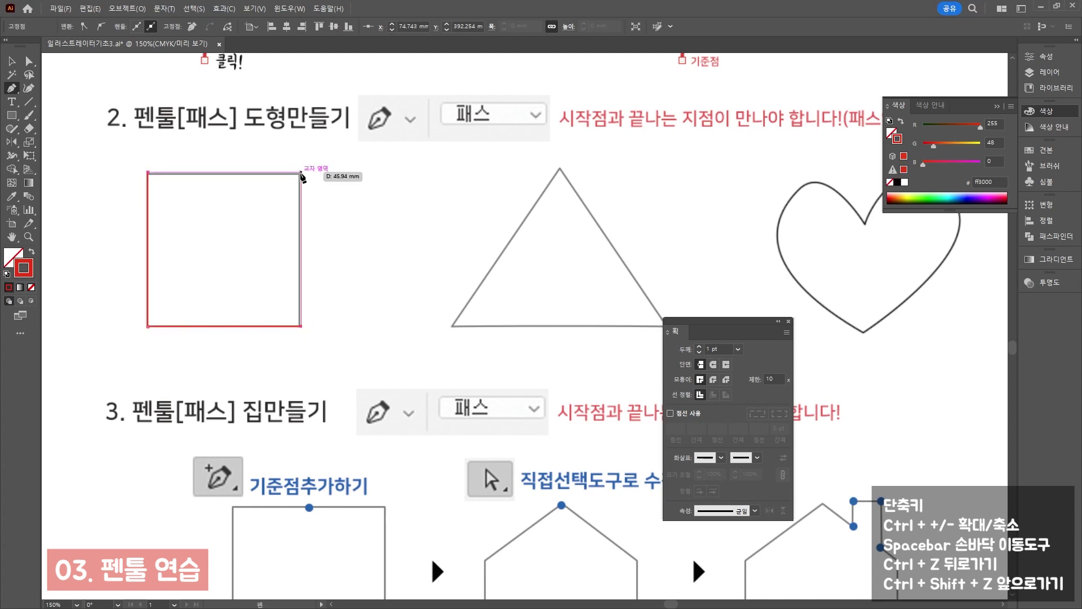
left_click(301, 171)
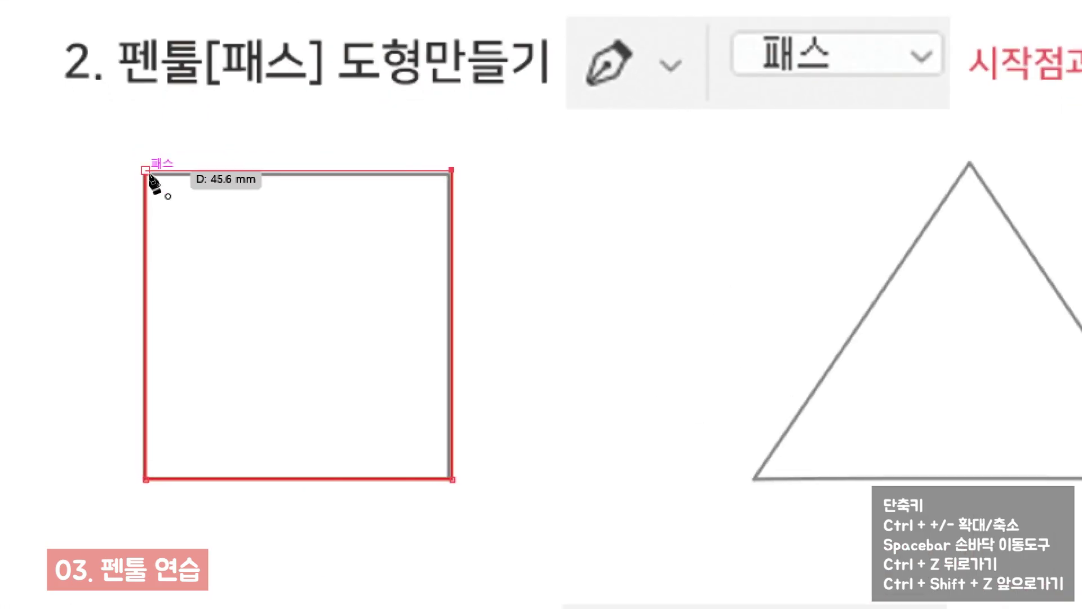
left_click(148, 173)
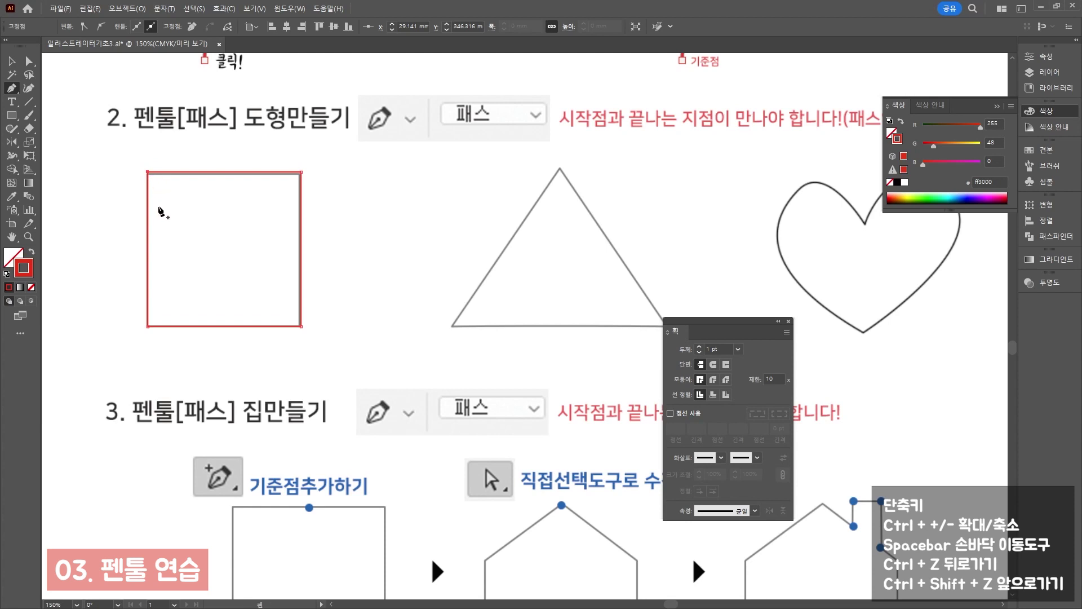
Draw an open triangular path between the traced square and the practice triangle, leaving its start and end points apart
left_click(369, 172)
left_click(312, 326)
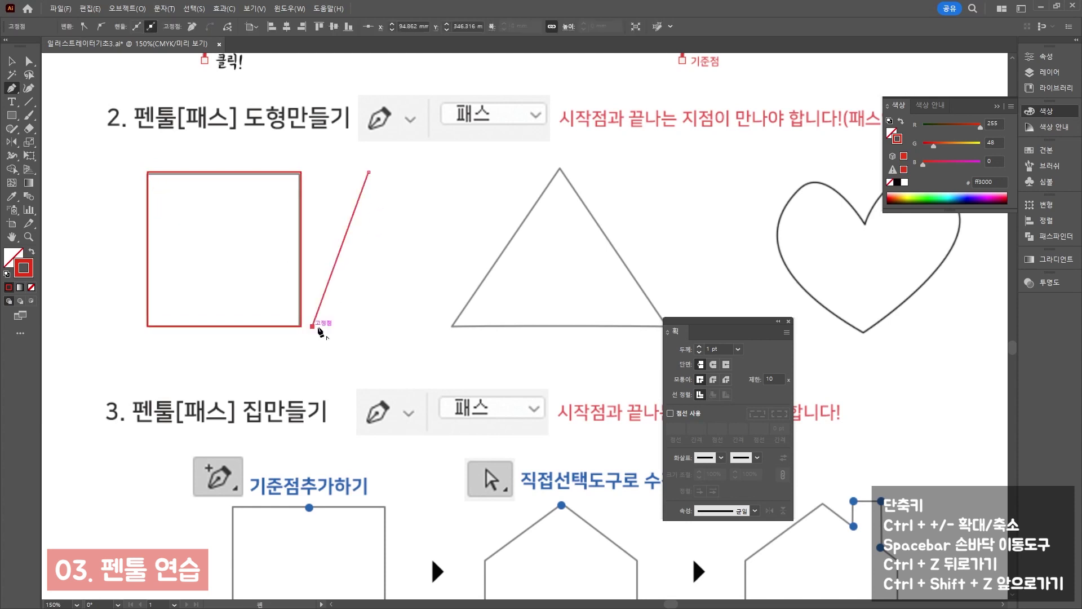
left_click(430, 333)
left_click(380, 185)
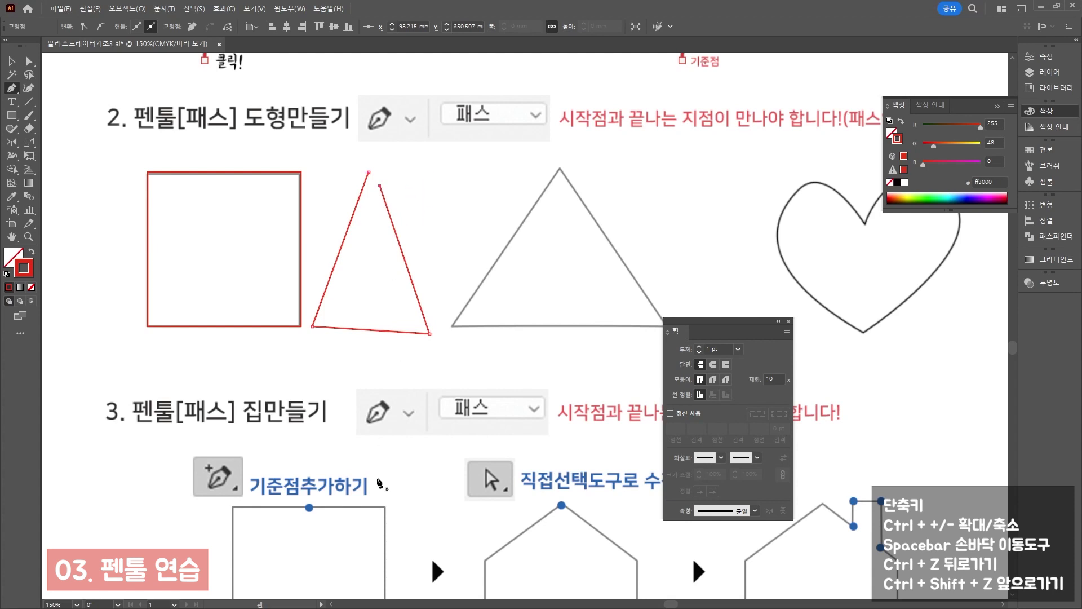
Trace the practice triangle as a closed three-corner Pen tool path with a right side about 57 mm long
left_click(560, 168)
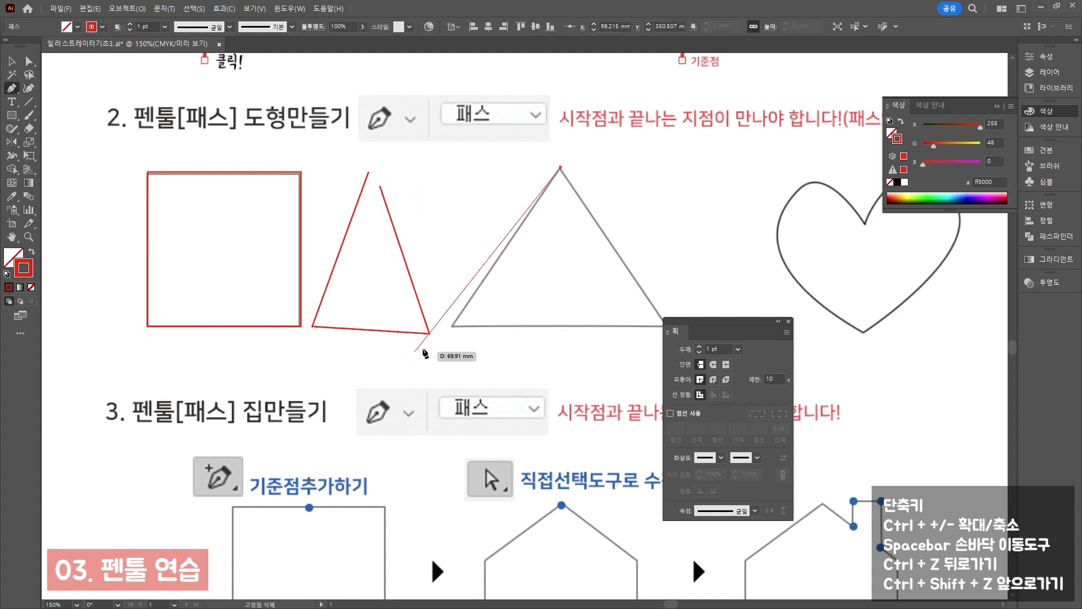
left_click(451, 323)
left_click_drag(659, 326, 582, 330)
left_click(593, 329)
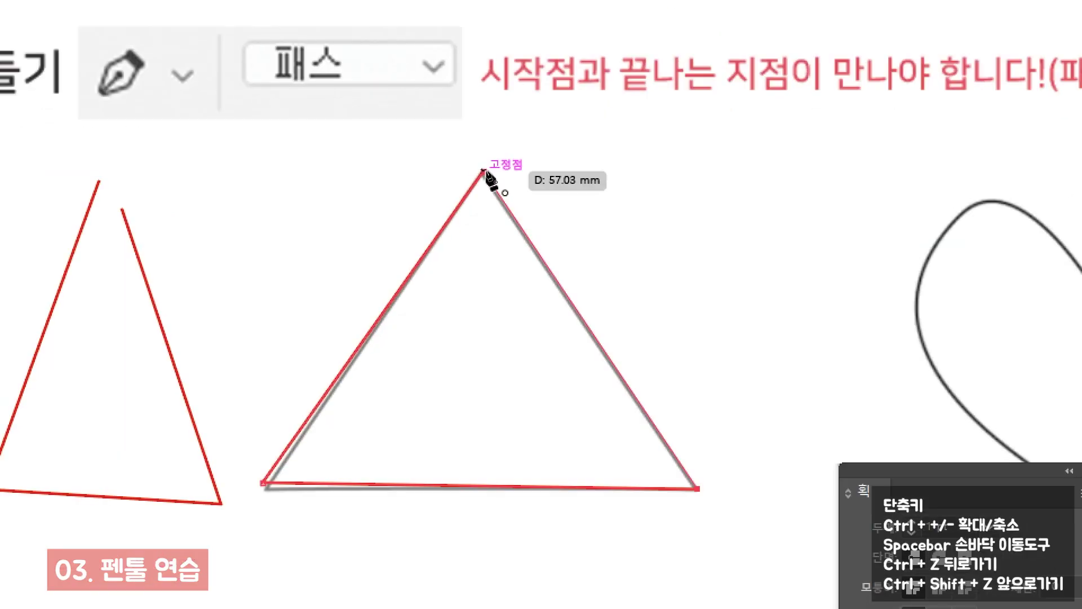
left_click(485, 171)
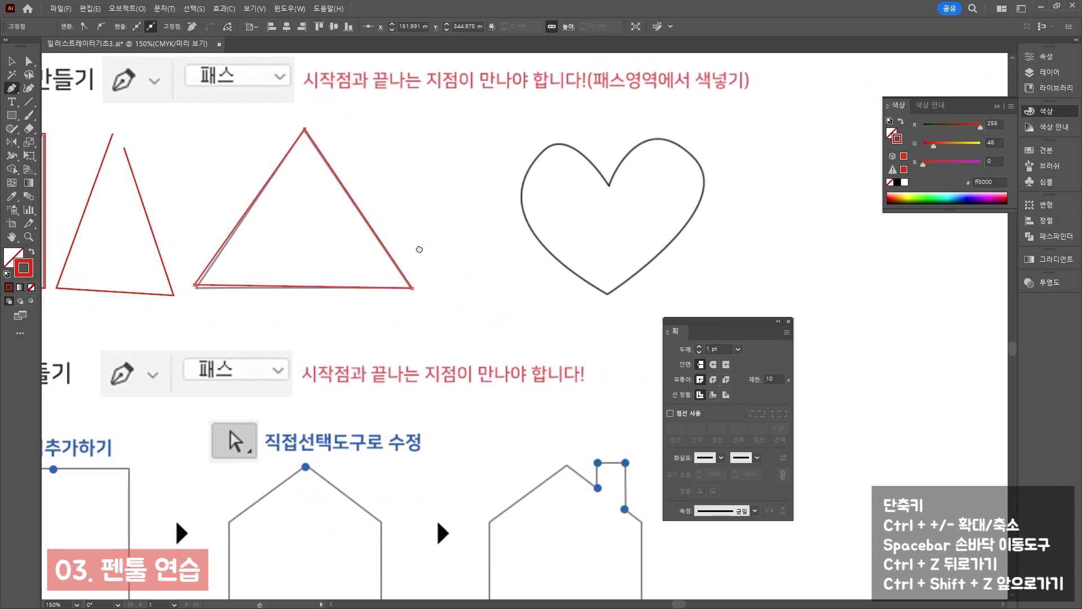
Trace the practice heart as a closed path from its notch, with curved side anchors and handle-free corners where needed
left_click_drag(419, 250, 319, 293)
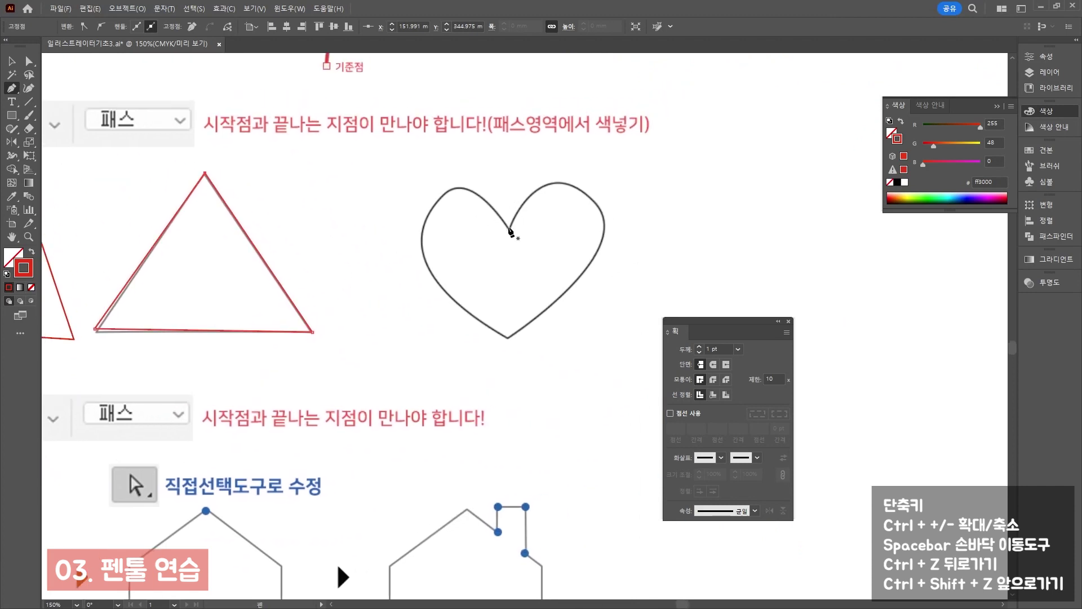
left_click(510, 229)
left_click_drag(432, 201, 402, 239)
left_click_drag(510, 339, 599, 393)
left_click(509, 339)
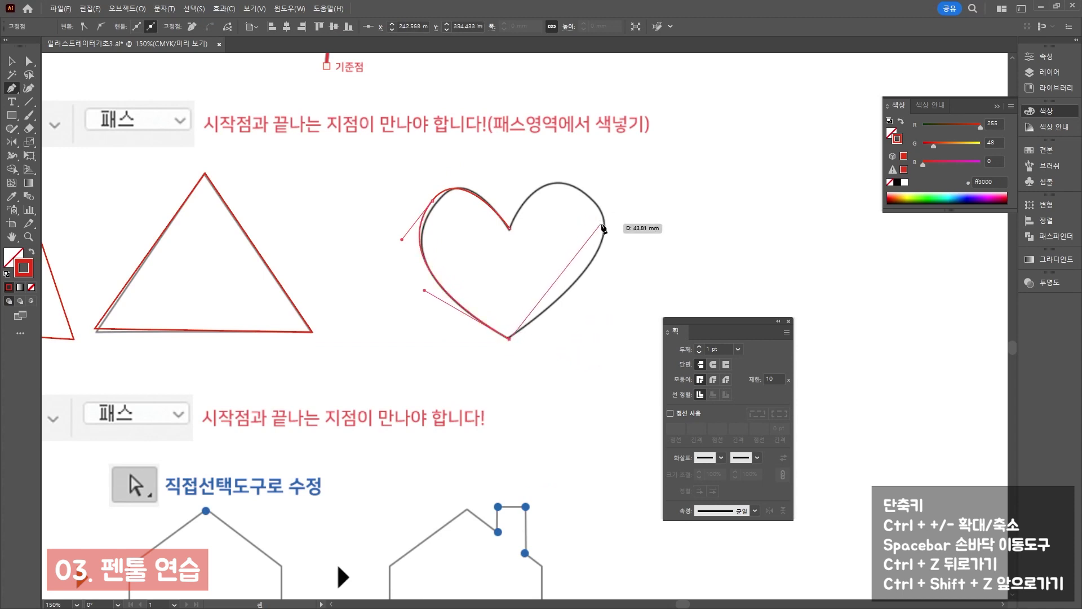
left_click_drag(604, 227, 609, 176)
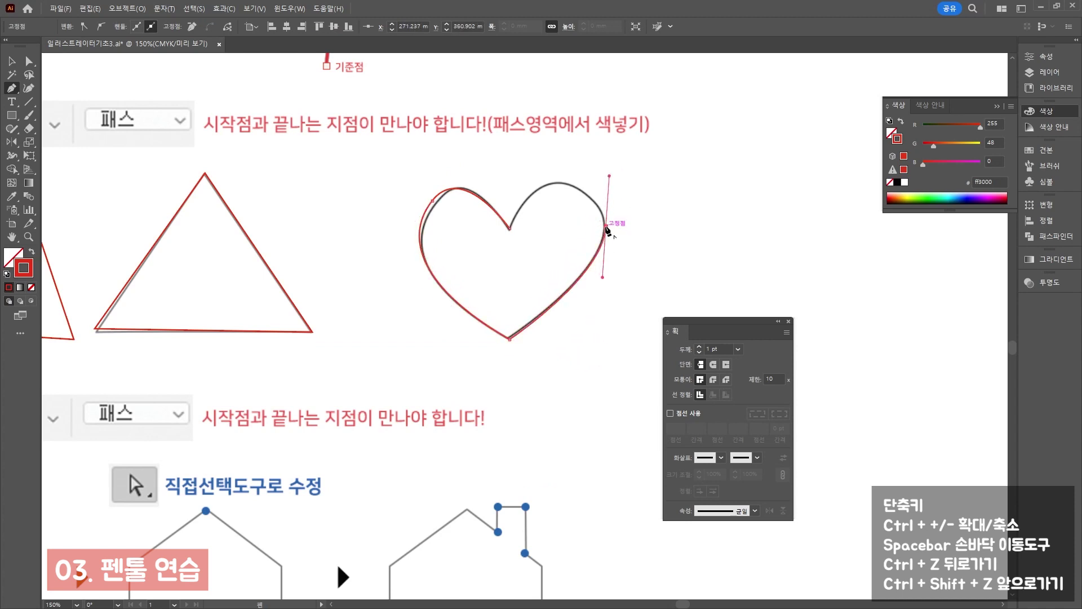
left_click(607, 228)
left_click_drag(509, 228, 483, 376)
Draw a rectangle about 45.6 mm on each side over the first square in the house-making exercise
key("ctrl+minus")
key("ctrl+minus")
left_click_drag(422, 419, 383, 321)
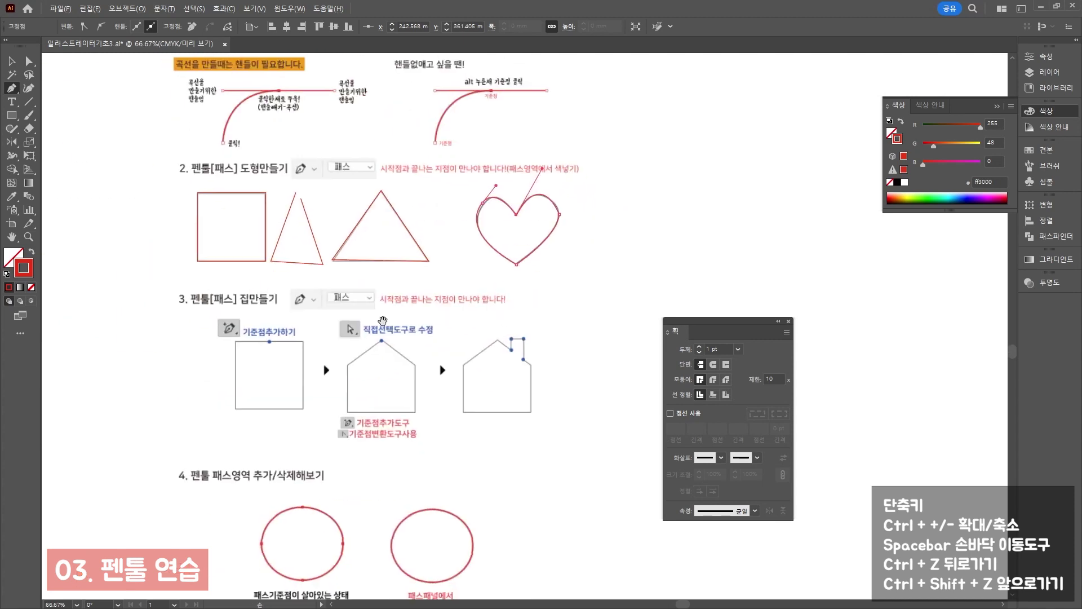
key("v")
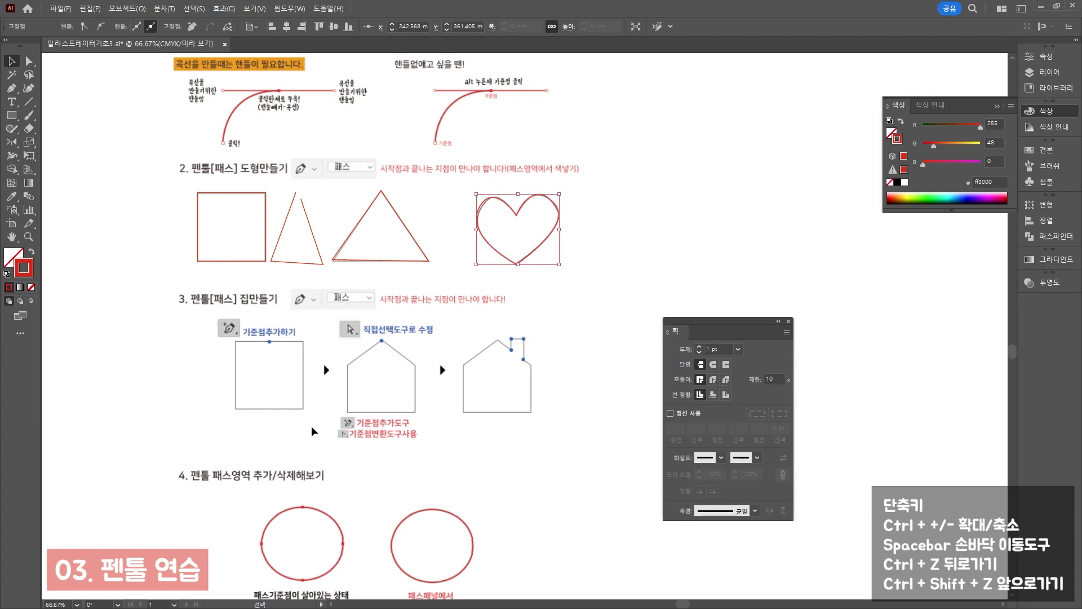
left_click(11, 115)
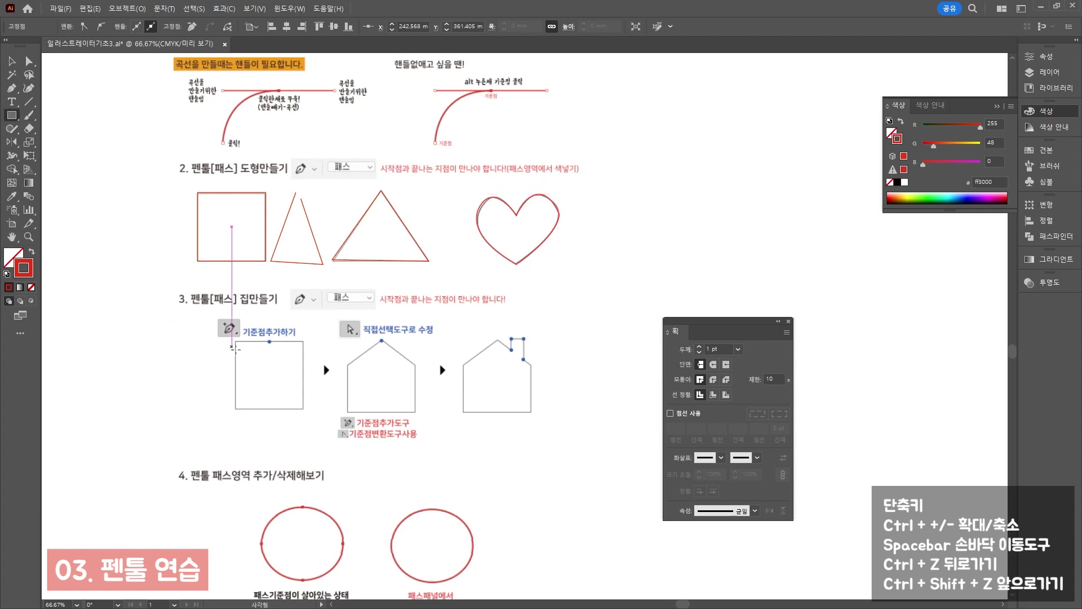
left_click_drag(235, 342, 303, 410)
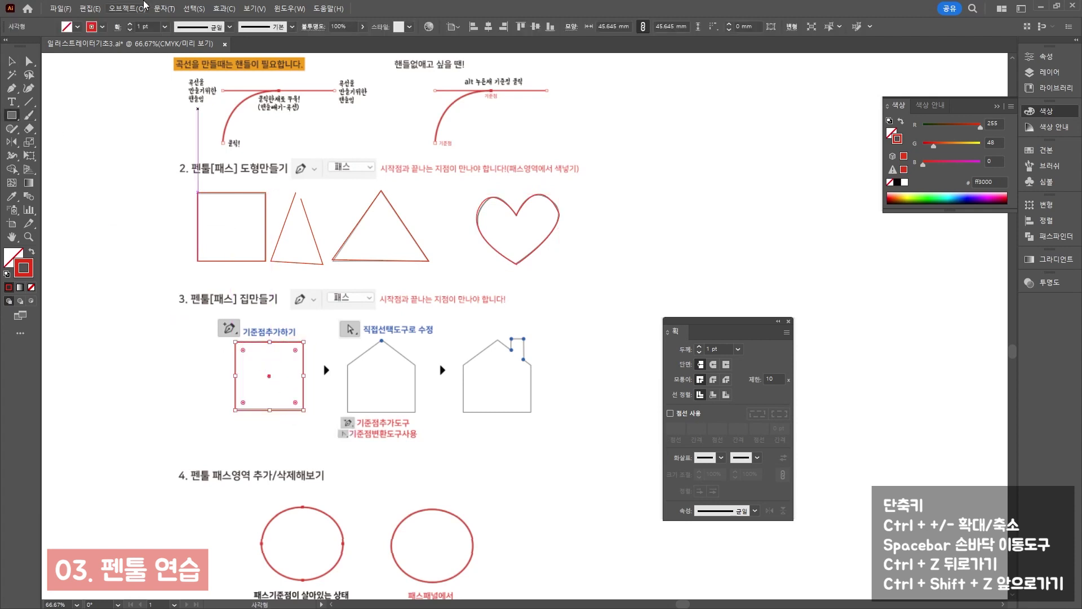
Set the new rectangle's stroke weight to 5 pt
left_click(130, 25)
left_click(129, 25)
left_click(129, 25)
left_click(130, 24)
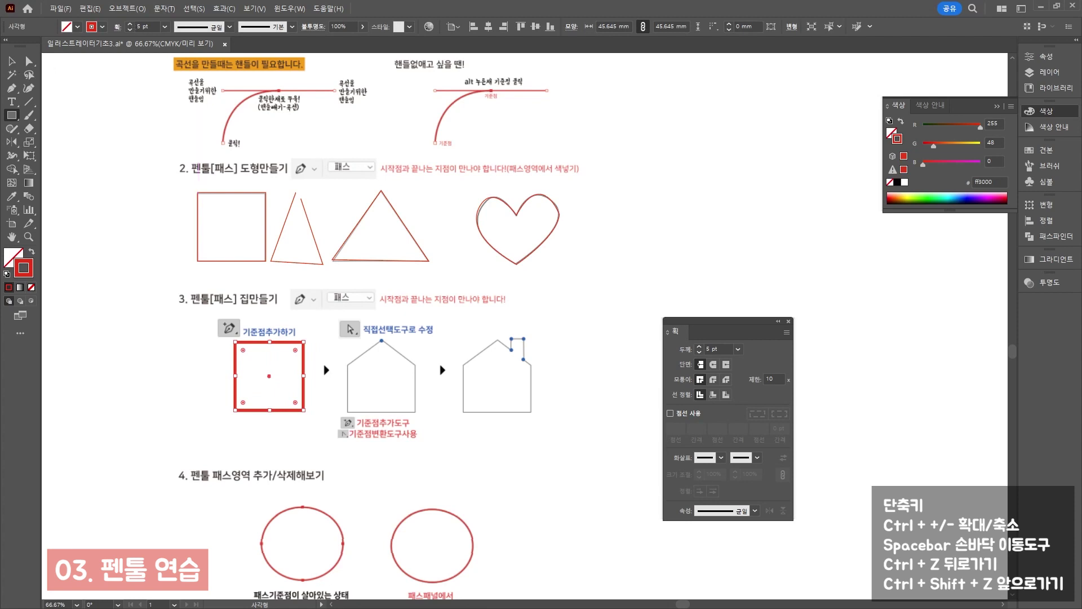
key("v")
Add an anchor point at the midpoint of the rectangle's upper edge and raise it about 19 mm into a roof peak
scroll(373, 420, "up", 3)
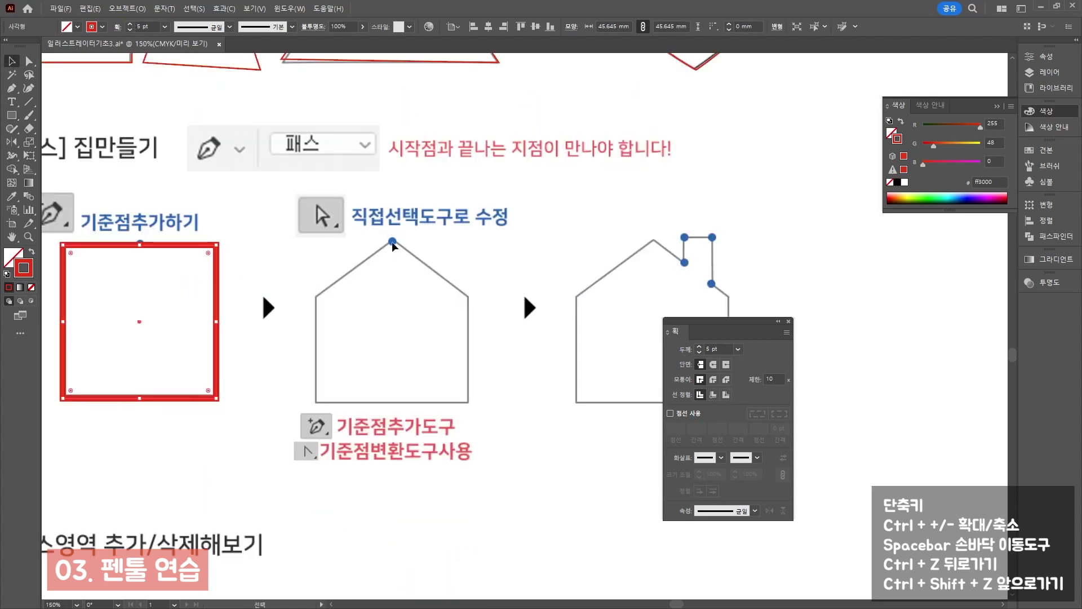
left_click(20, 89)
left_click(76, 102)
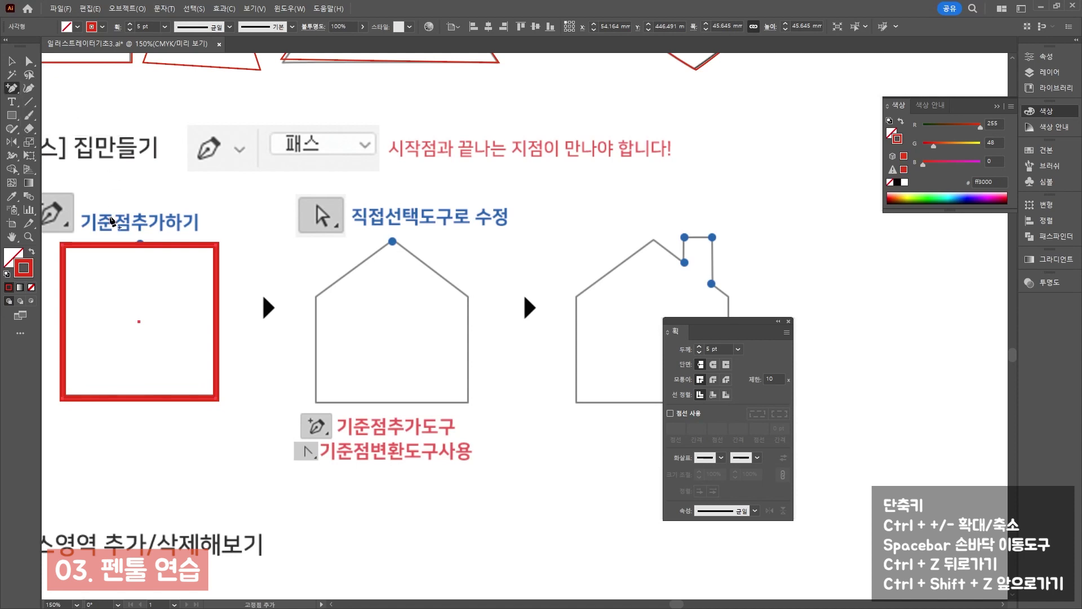
left_click(140, 245)
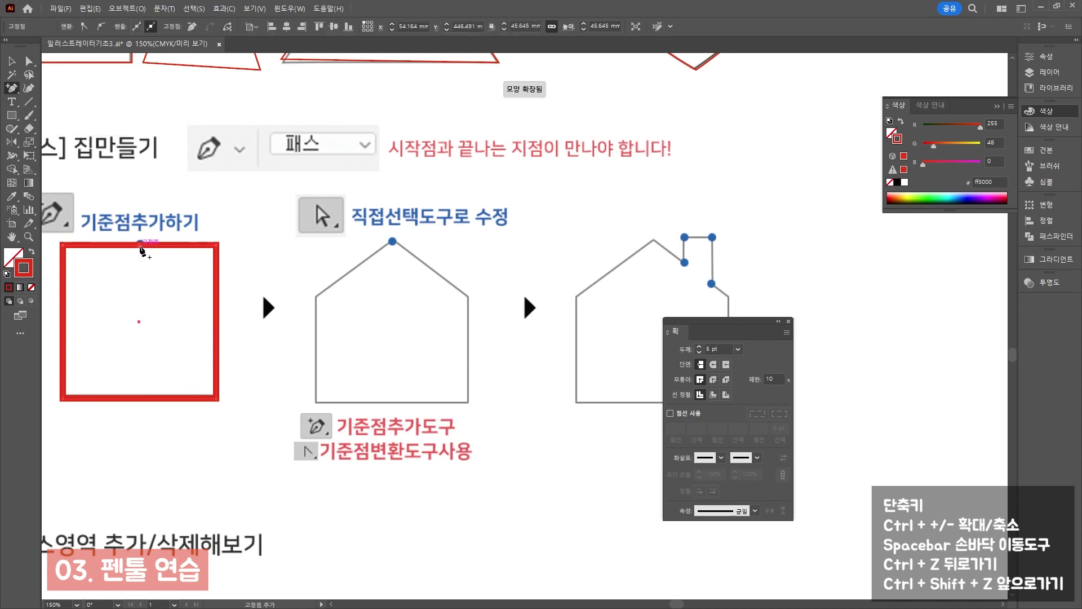
left_click(29, 62)
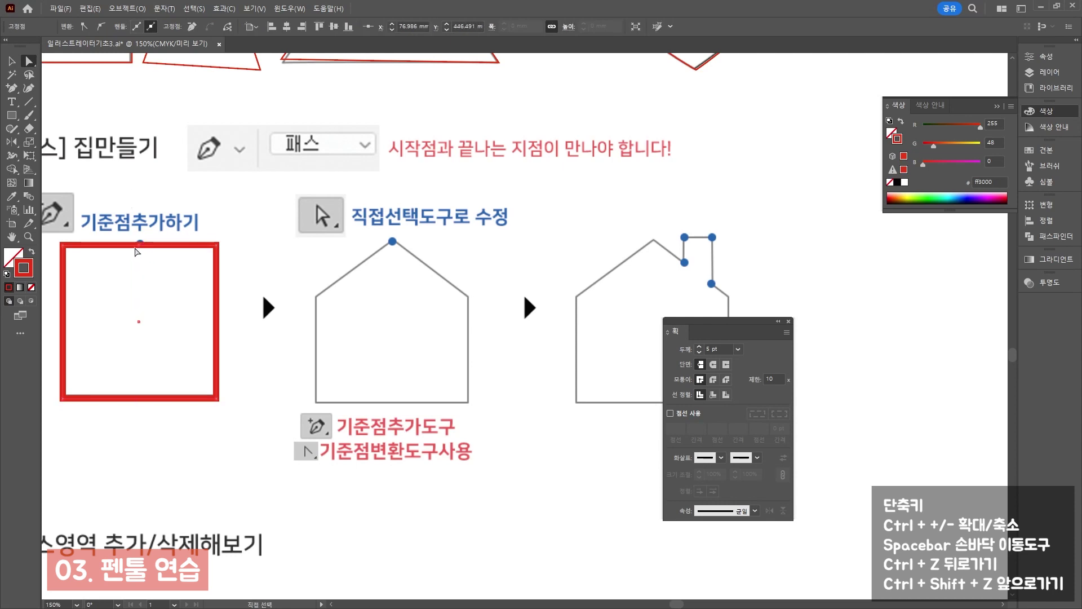
left_click_drag(140, 246, 144, 183)
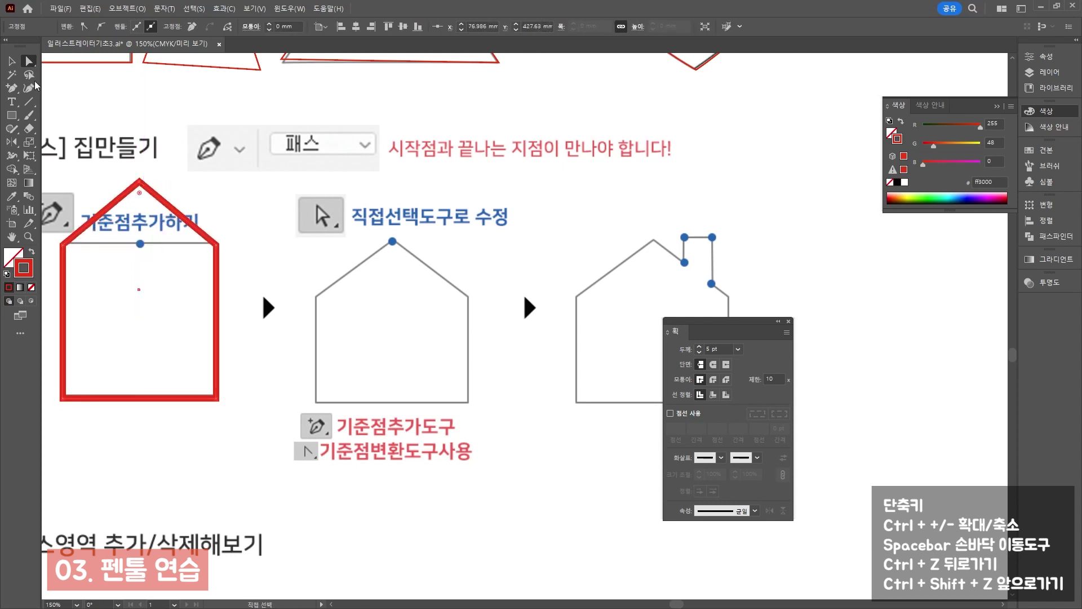
Move the red house beside the third practice house and shift the Stroke panel out of its way
key("v")
mouse_move(183, 216)
left_mouse_down()
mouse_move(354, 270)
mouse_move(889, 232)
left_mouse_up()
mouse_move(702, 321)
left_mouse_down()
mouse_move(803, 383)
mouse_move(924, 387)
left_mouse_up()
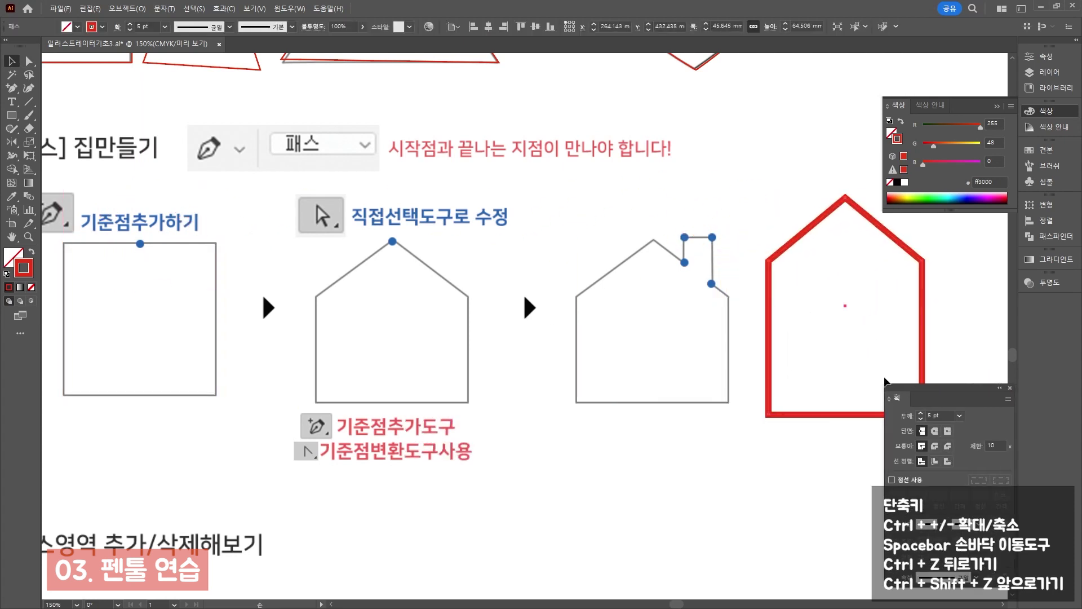
Add four anchor points along the right roof slope of the red house for a chimney
mouse_move(806, 313)
left_mouse_down()
mouse_move(298, 360)
mouse_move(349, 341)
left_mouse_up()
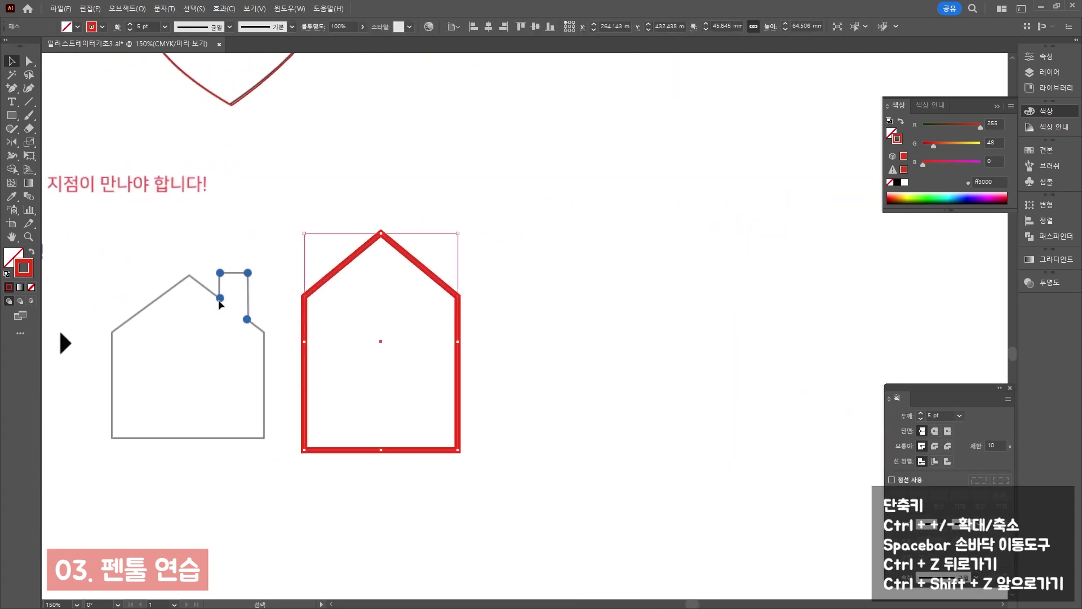
key("plus")
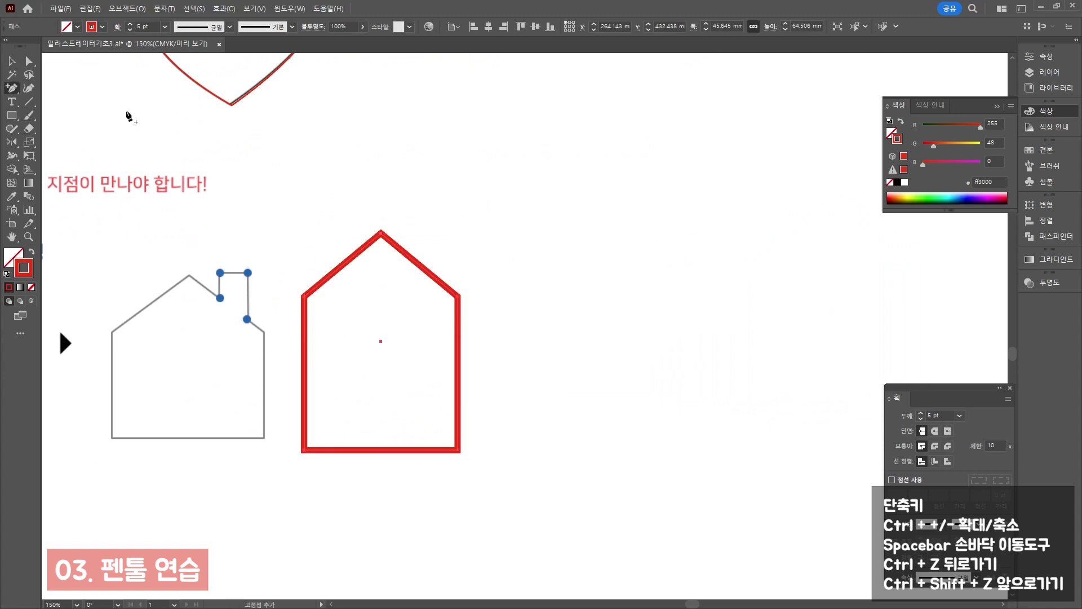
left_click(428, 270)
left_click(434, 279)
left_click(443, 286)
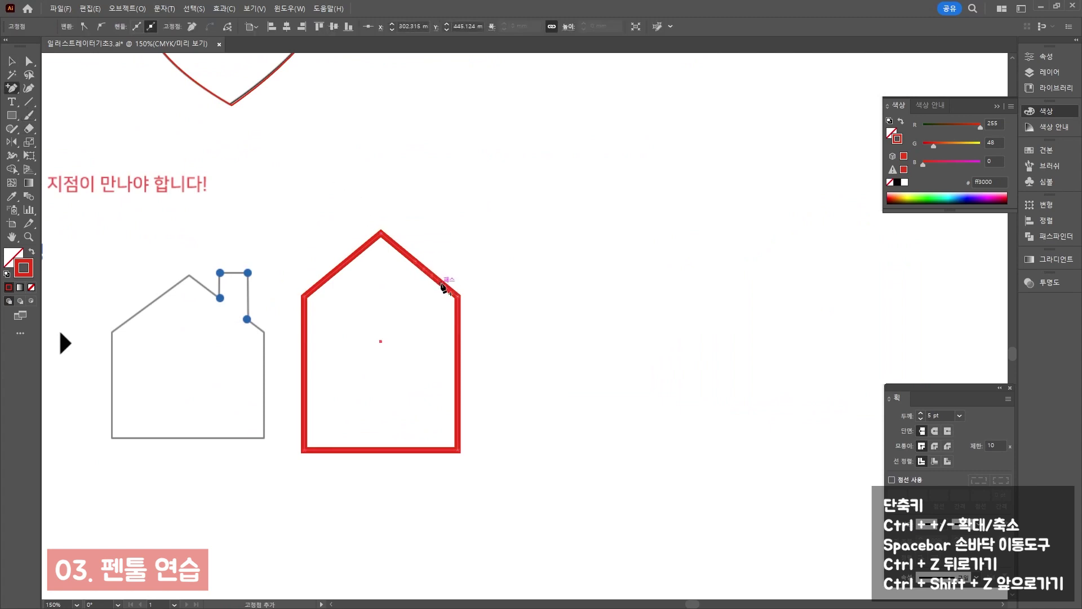
Raise the two middle anchor points on the right roof slope with Direct Selection to form the chimney top
key("ctrl+plus")
key("ctrl+plus")
key("ctrl+plus")
key("ctrl+plus")
key("ctrl+plus")
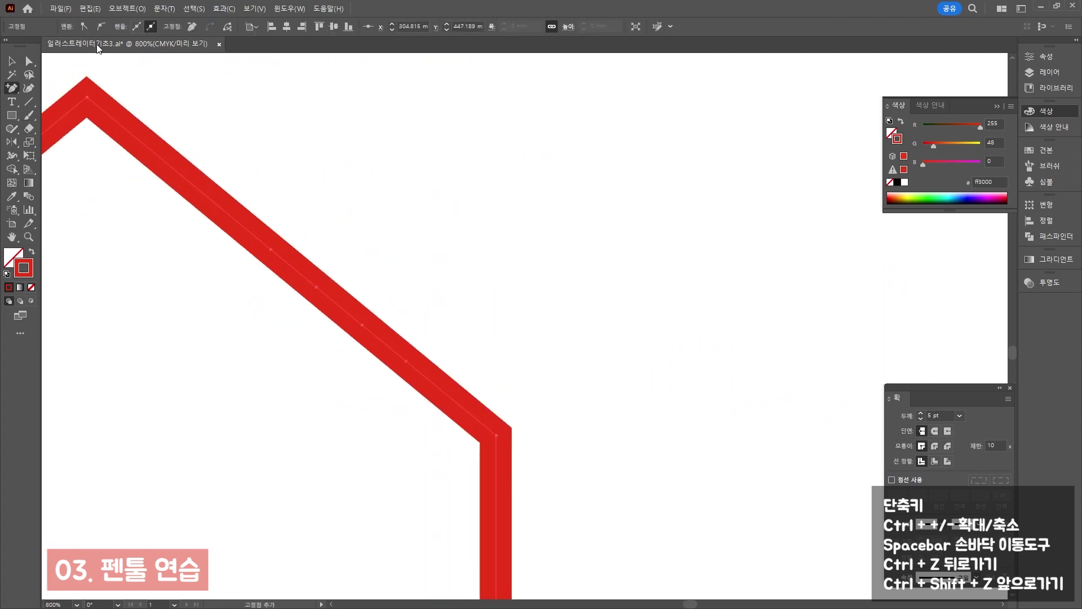
left_click(31, 62)
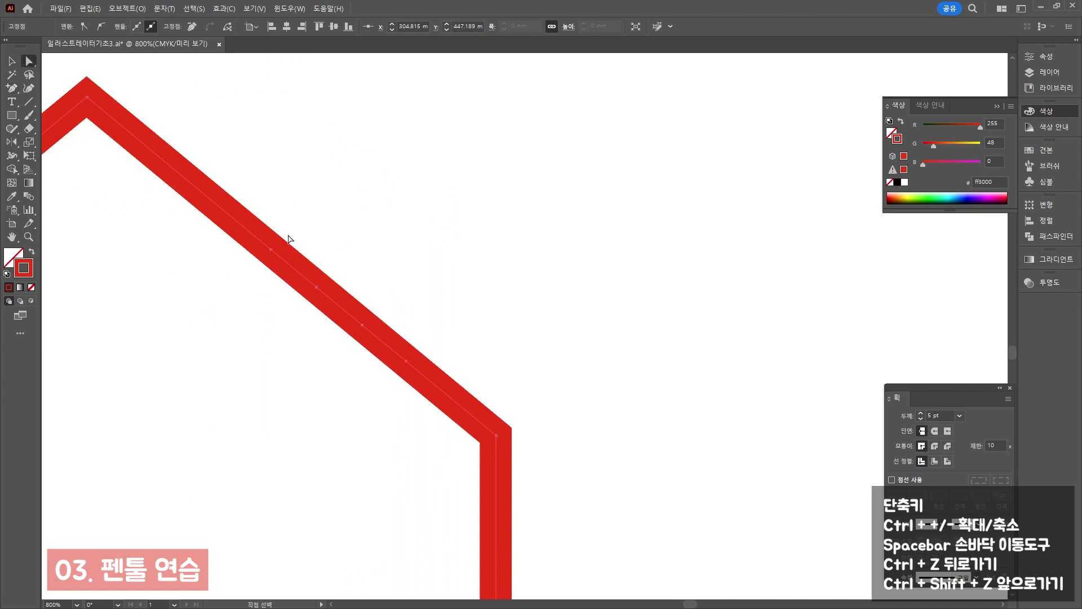
left_click(318, 287)
left_click_drag(317, 288, 315, 108)
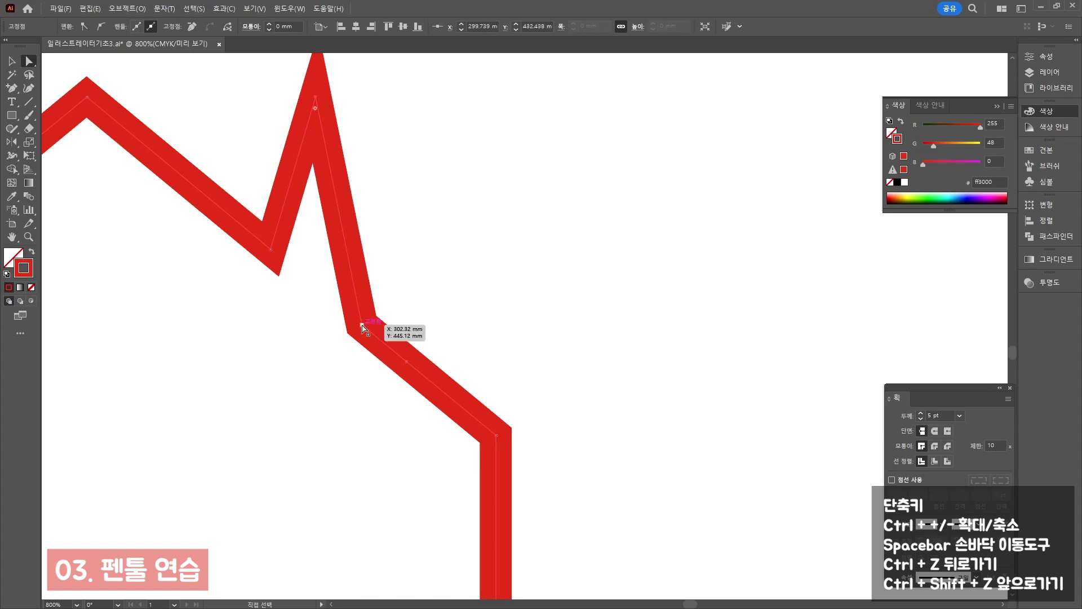
left_click_drag(364, 327, 411, 93)
Straighten the chimney by adjusting its upper anchor points so the sides are vertical and the top is level
key("ctrl+minus")
key("ctrl+minus")
key("ctrl+minus")
key("ctrl+minus")
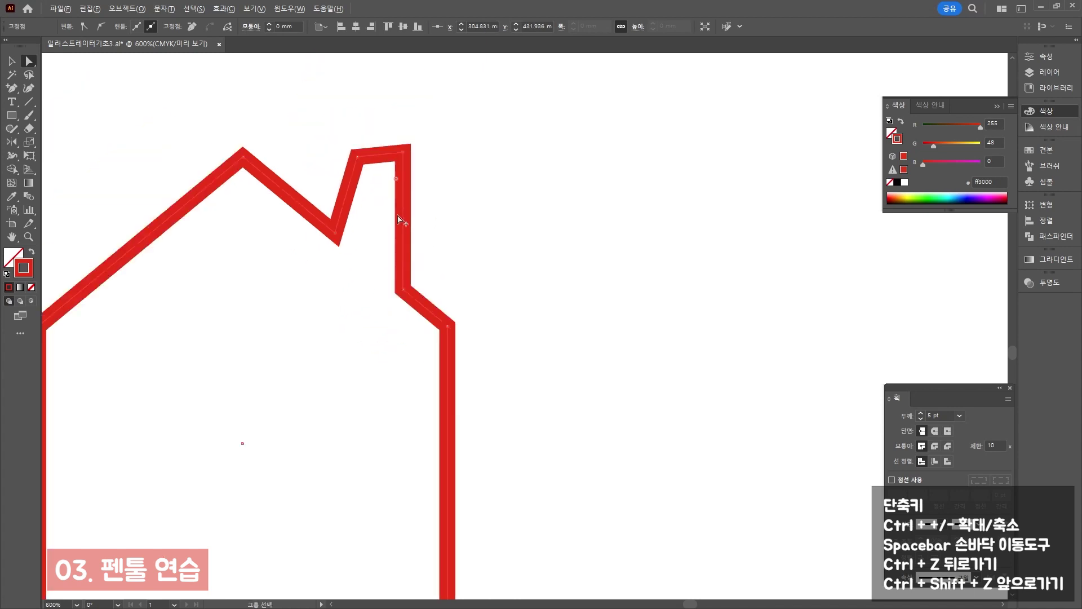
mouse_move(381, 183)
left_mouse_down()
mouse_move(398, 176)
mouse_move(368, 181)
left_mouse_up()
left_click(405, 179)
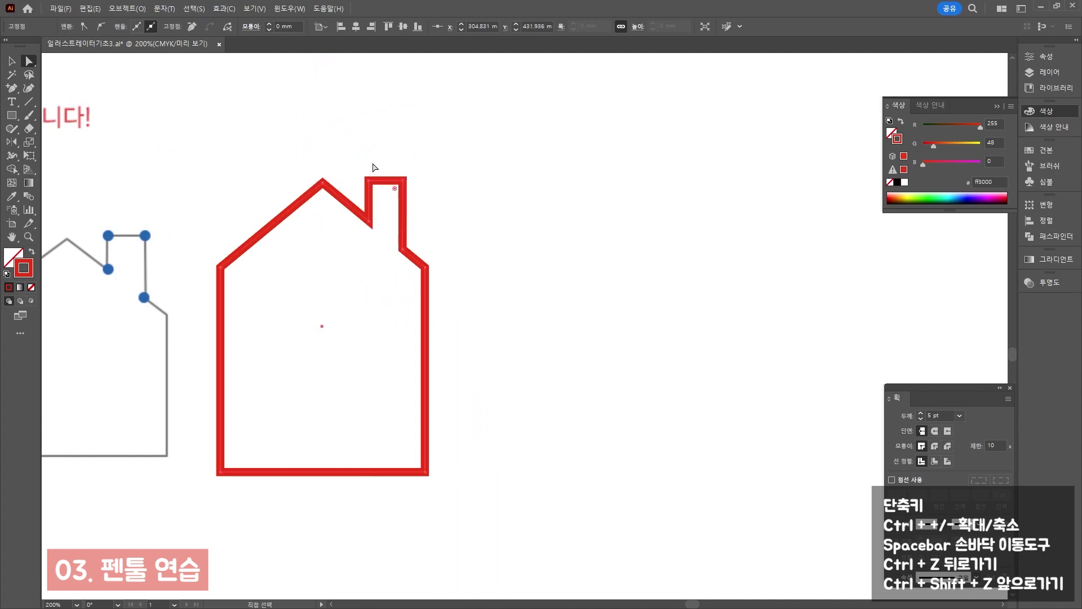
scroll(374, 168, "up", 2)
left_click(430, 204)
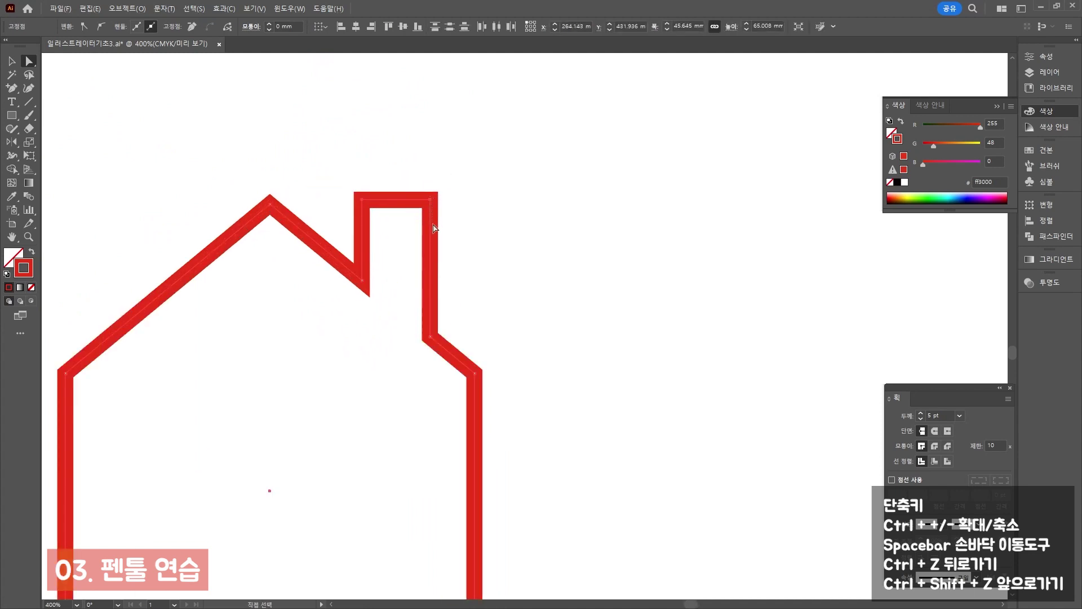
left_click_drag(459, 168, 363, 217)
Deselect the red house and compare its finished outline with the third practice house
scroll(363, 217, "down", 2)
left_click_drag(321, 310, 499, 258)
left_click_drag(387, 398, 692, 443)
left_click_drag(626, 426, 733, 367)
left_click(619, 451)
scroll(619, 452, "down", 2)
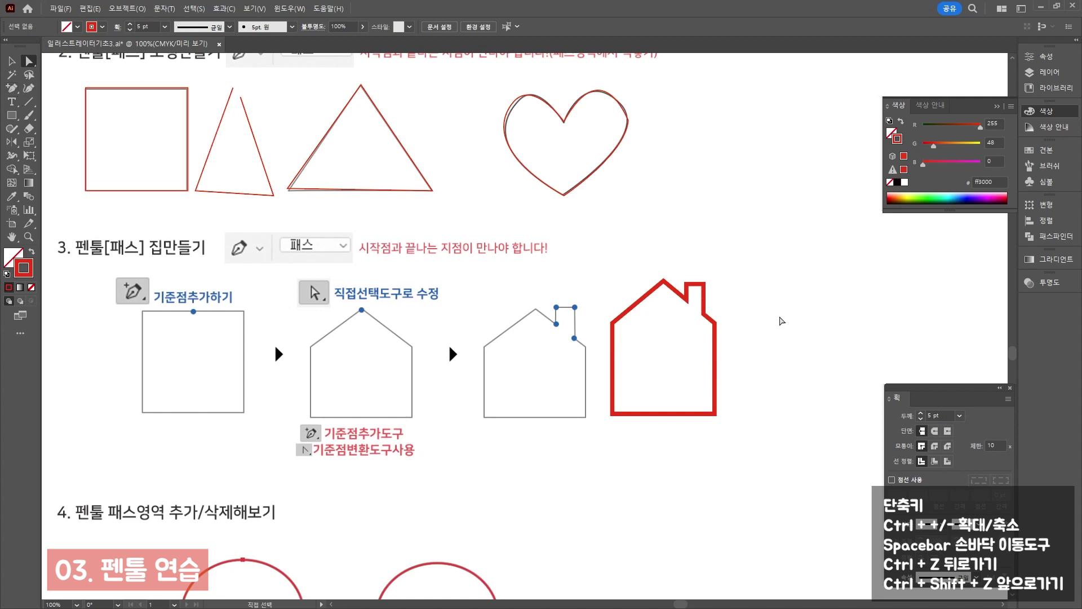
left_click_drag(404, 347, 320, 355)
mouse_move(399, 397)
left_mouse_down()
mouse_move(349, 403)
mouse_move(367, 420)
left_mouse_up()
key("Escape")
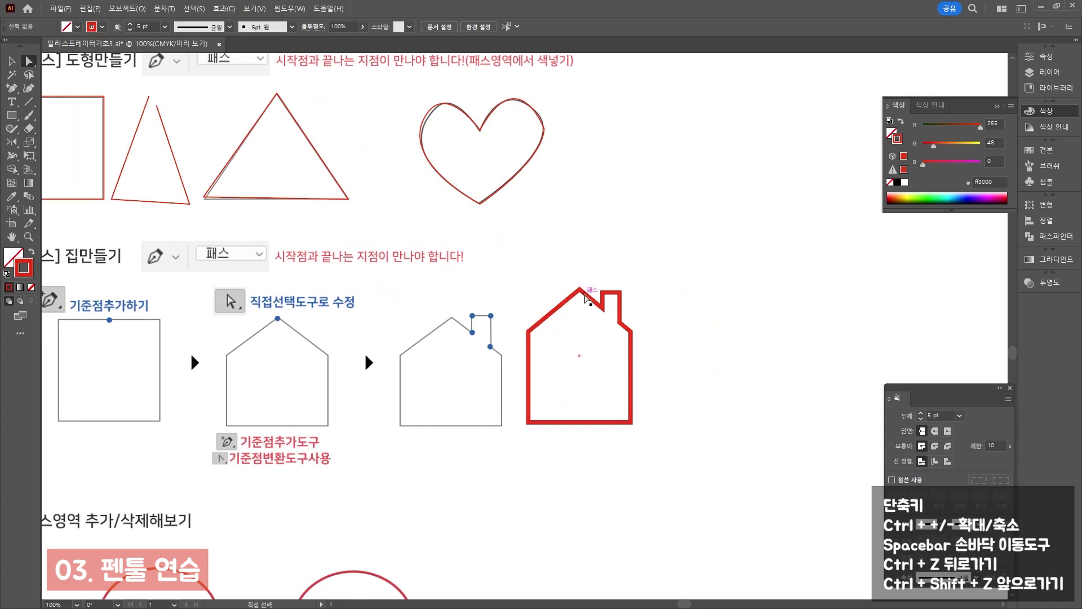
Remove the chimney's anchor points from the red house with the Delete Anchor Point tool, restoring a plain roof slope
left_click_drag(12, 89, 56, 115)
left_click(603, 292)
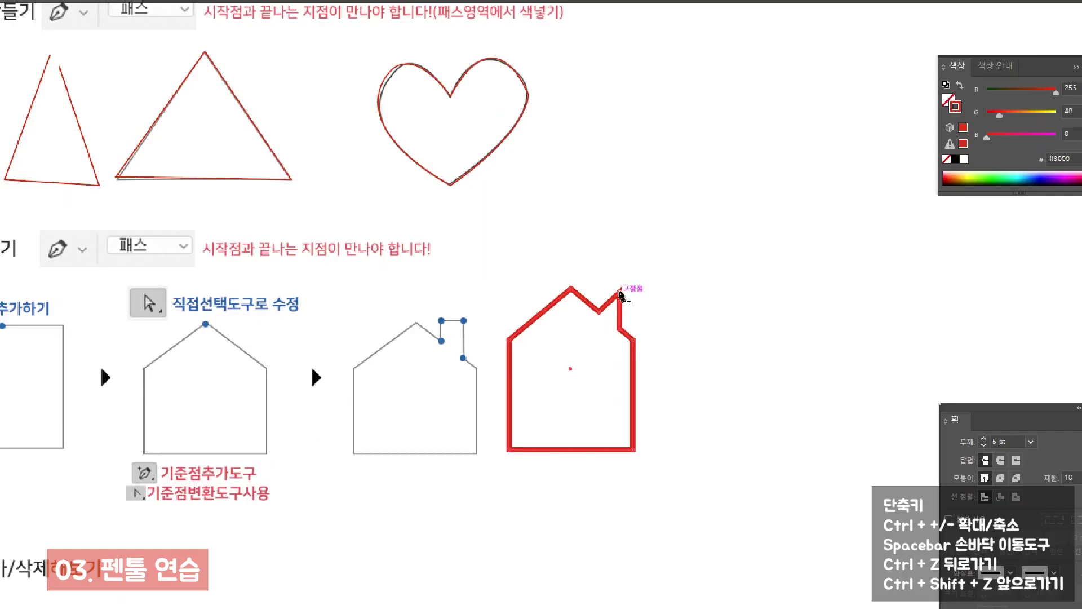
left_click(620, 292)
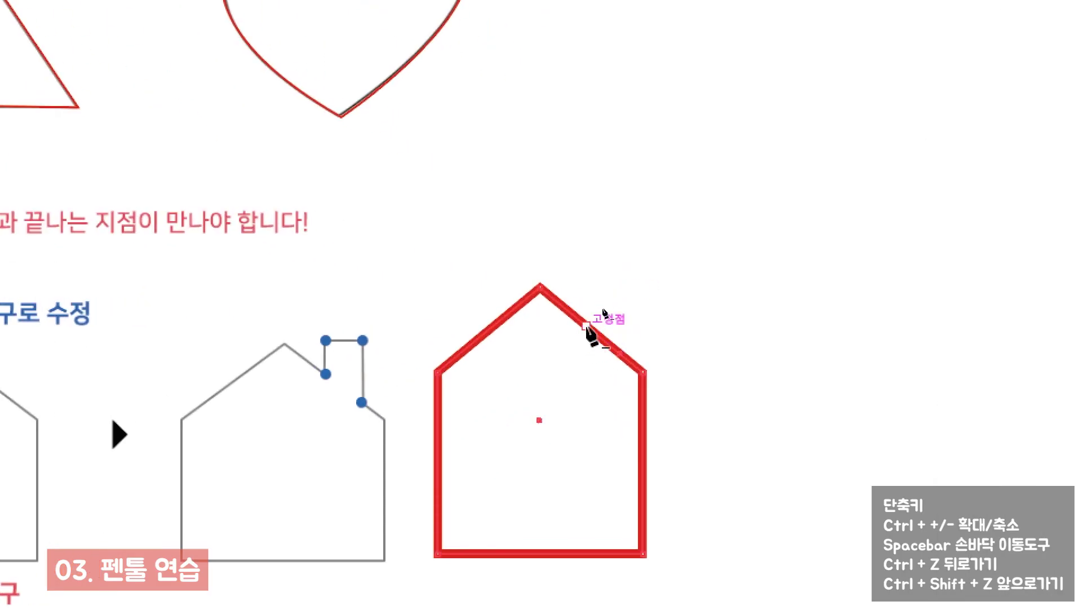
left_click(587, 325)
left_click(620, 353)
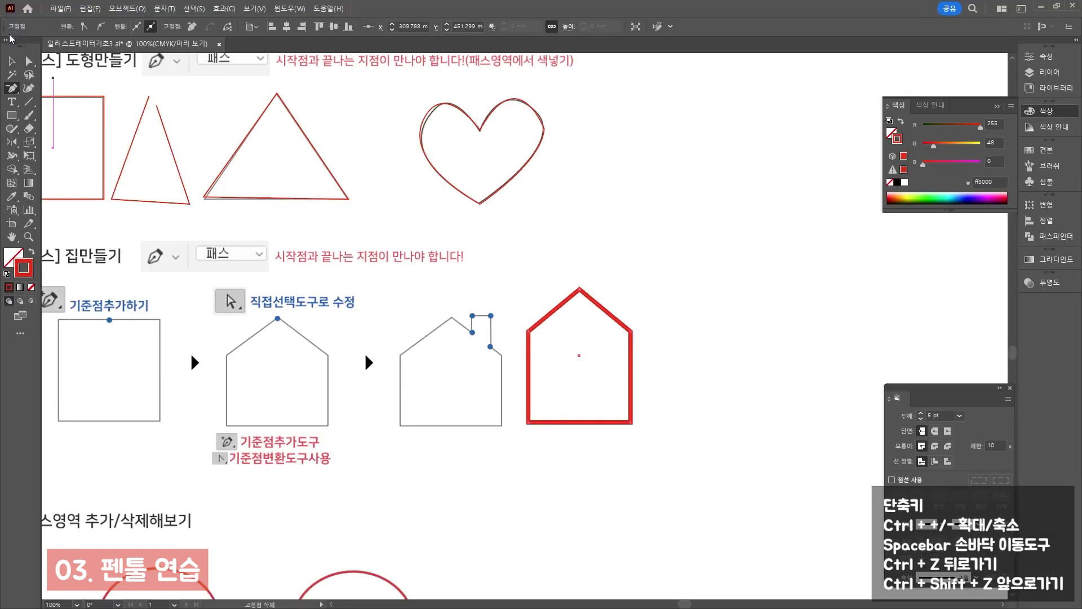
Try deleting the red house's roof apex anchor point with Direct Selection, and undo the deletion
left_click(31, 62)
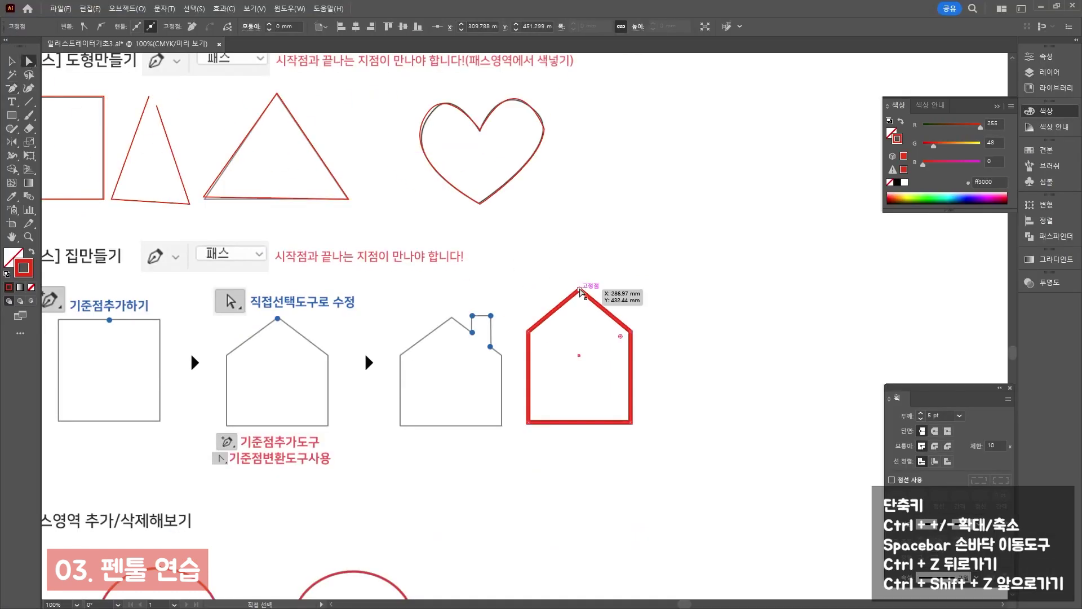
left_click(579, 290)
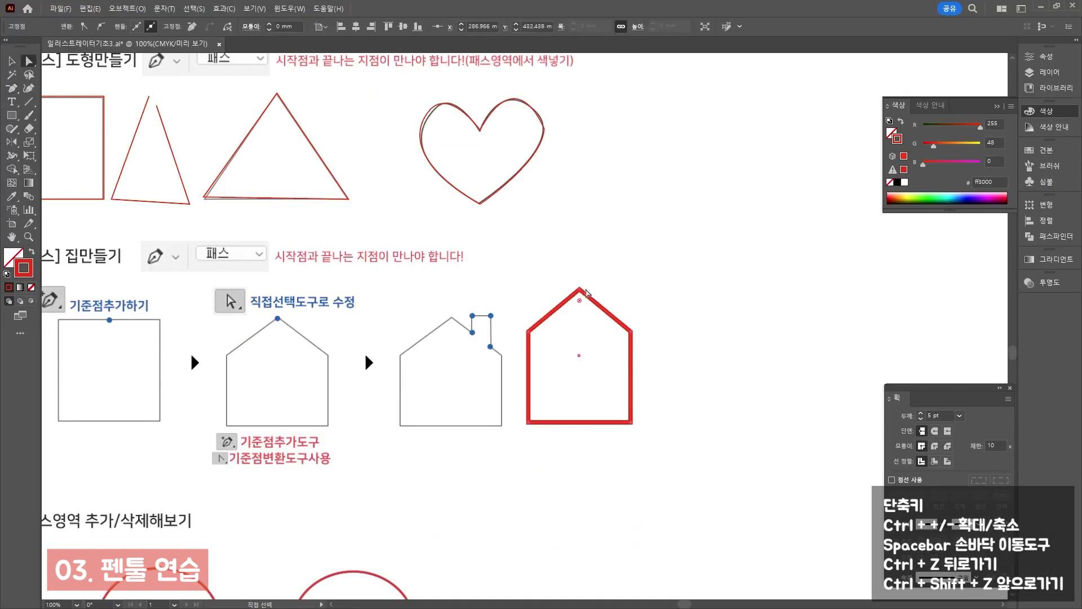
left_click(585, 288)
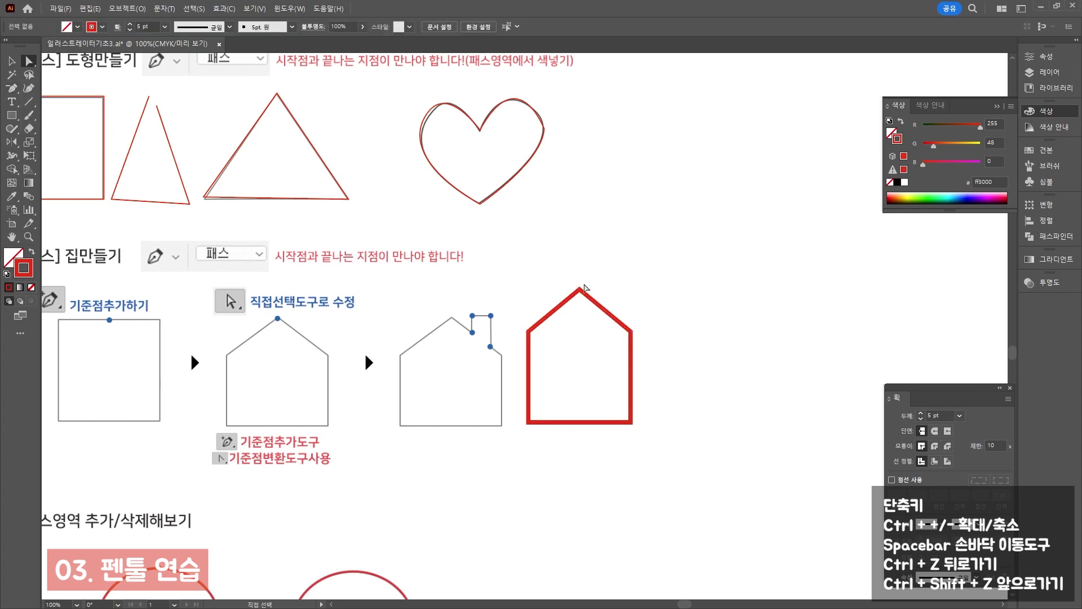
left_click(580, 289)
key("Delete")
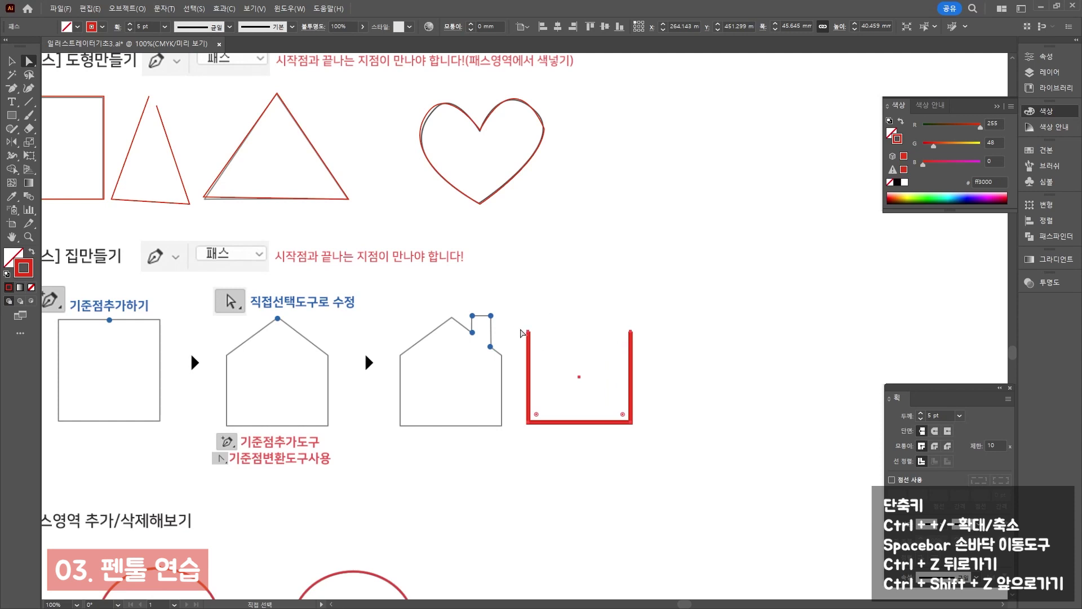
left_click(693, 330)
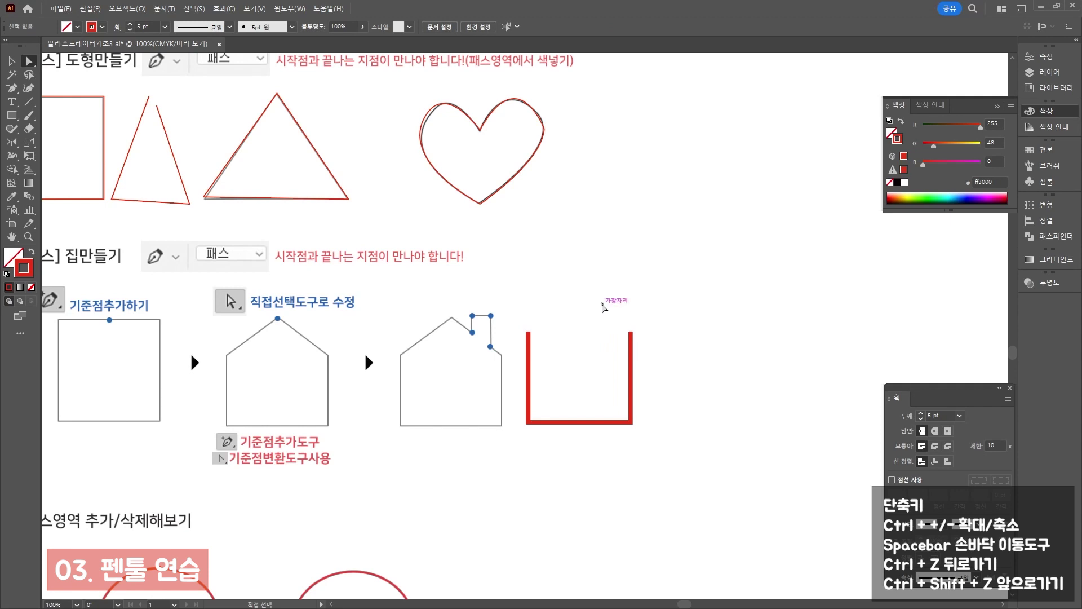
key("ctrl+z")
key("Delete")
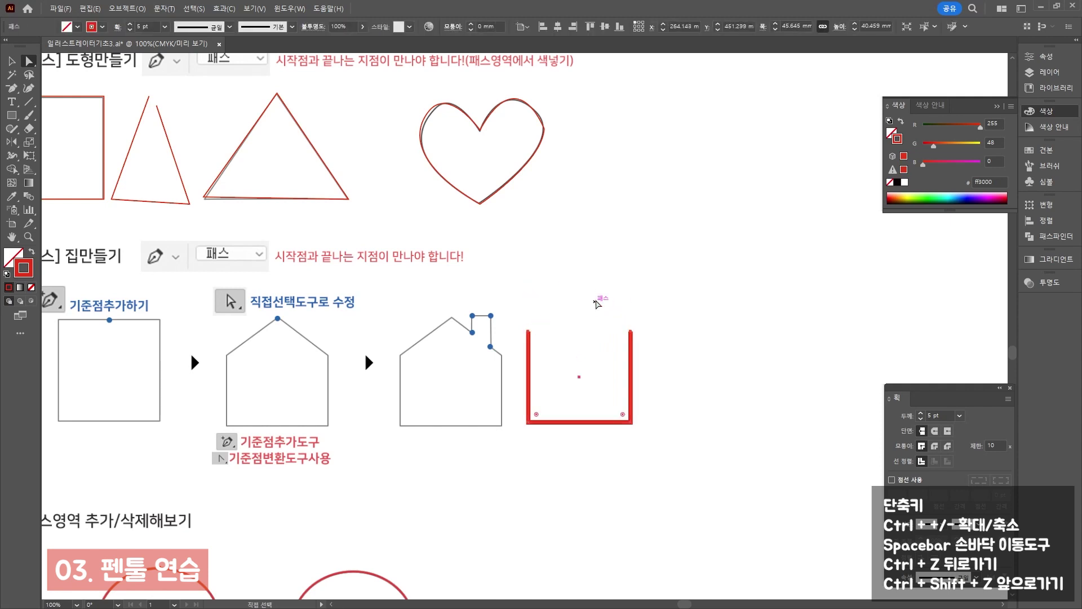
key("ctrl+z")
Try removing the bottom edge of the plain red house with Direct Selection
key("v")
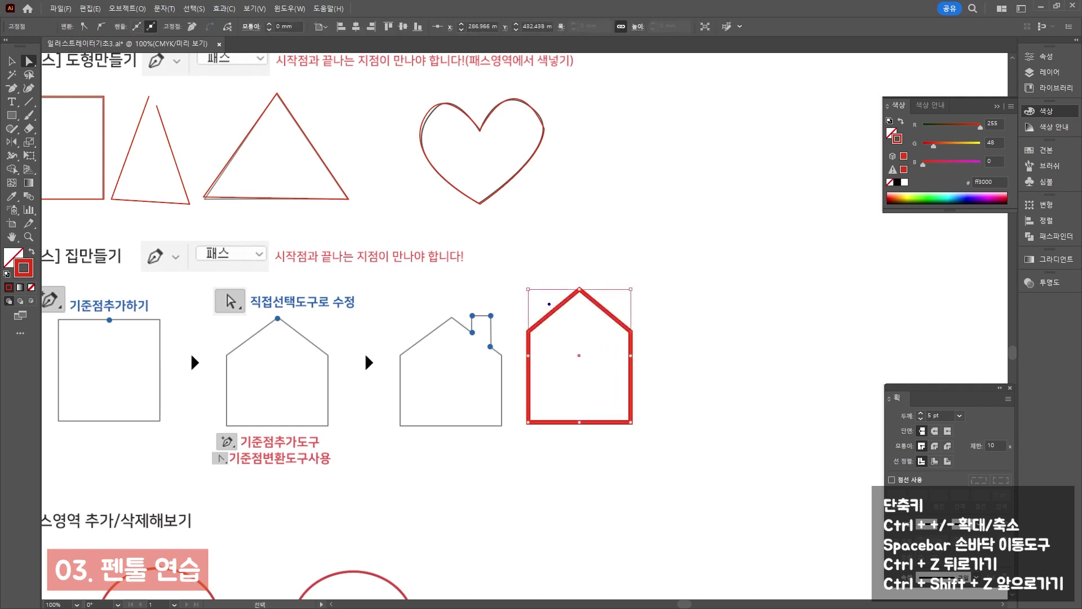
key("a")
key("Delete")
key("ctrl+z")
left_click(604, 440)
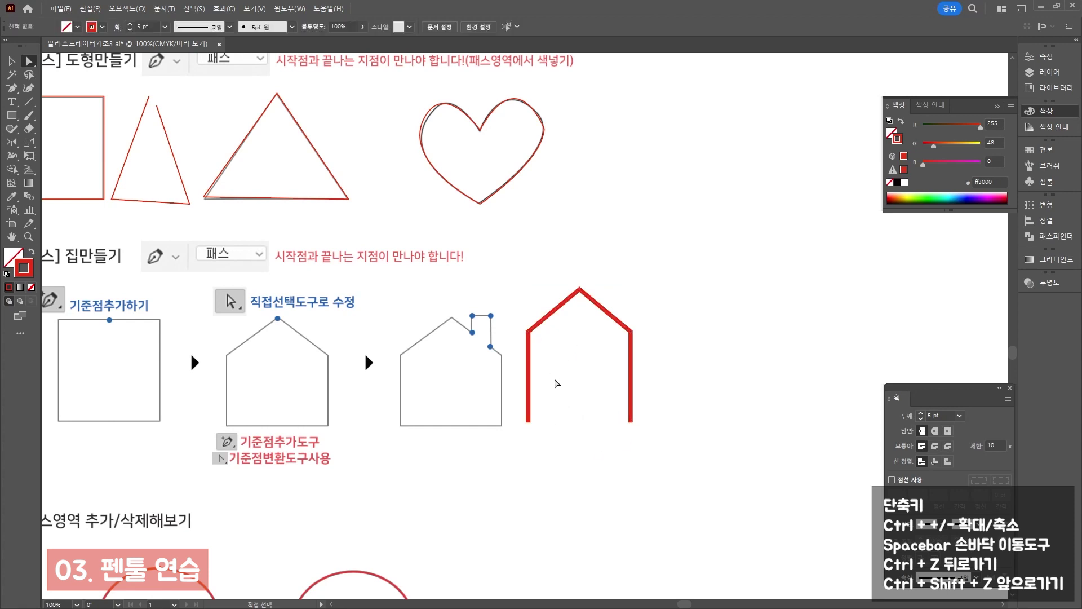
Undo the recent edits until the red house is closed and has its chimney back
left_click(10, 61)
left_click_drag(586, 294, 696, 294)
key("ctrl+z")
key("ctrl+z")
key("ctrl+z")
key("ctrl+z")
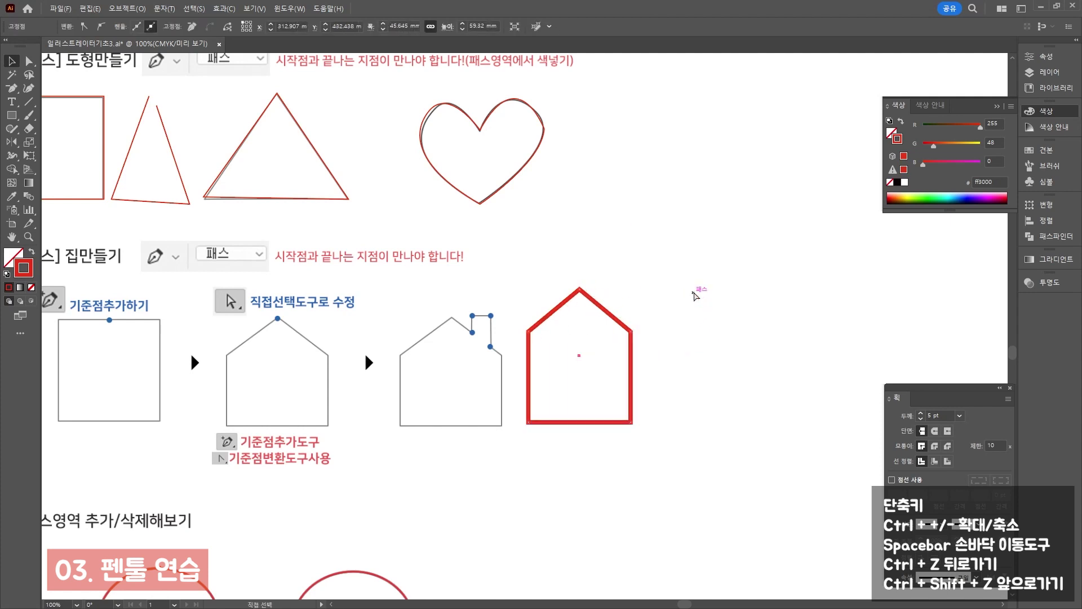
key("ctrl+shift+z")
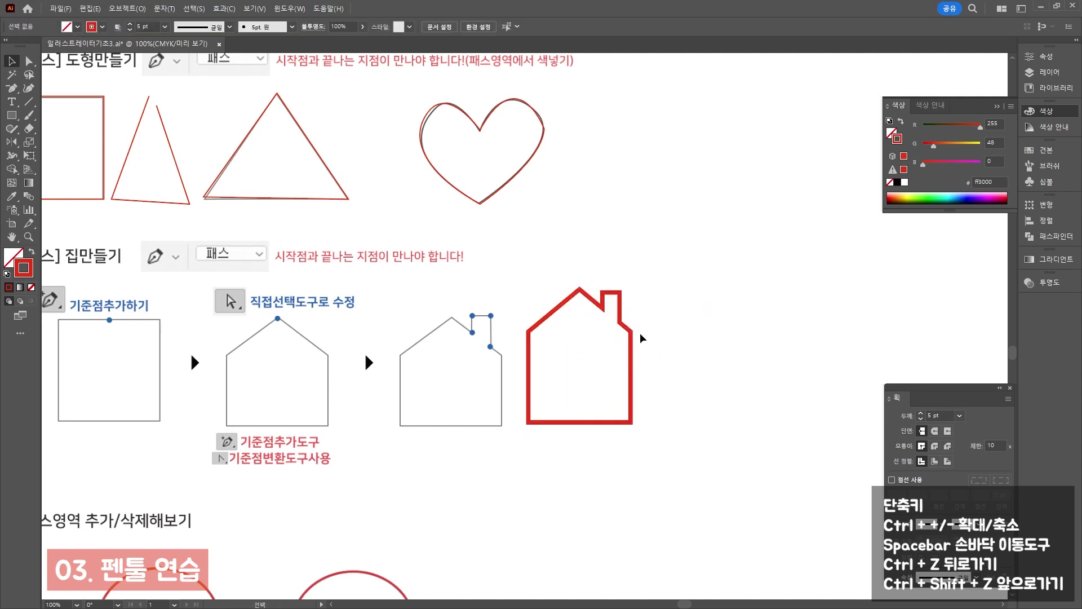
Duplicate the chimney house to its right and delete the copy's bottom edge with Direct Selection
left_click_drag(630, 345, 771, 346)
left_click(29, 60)
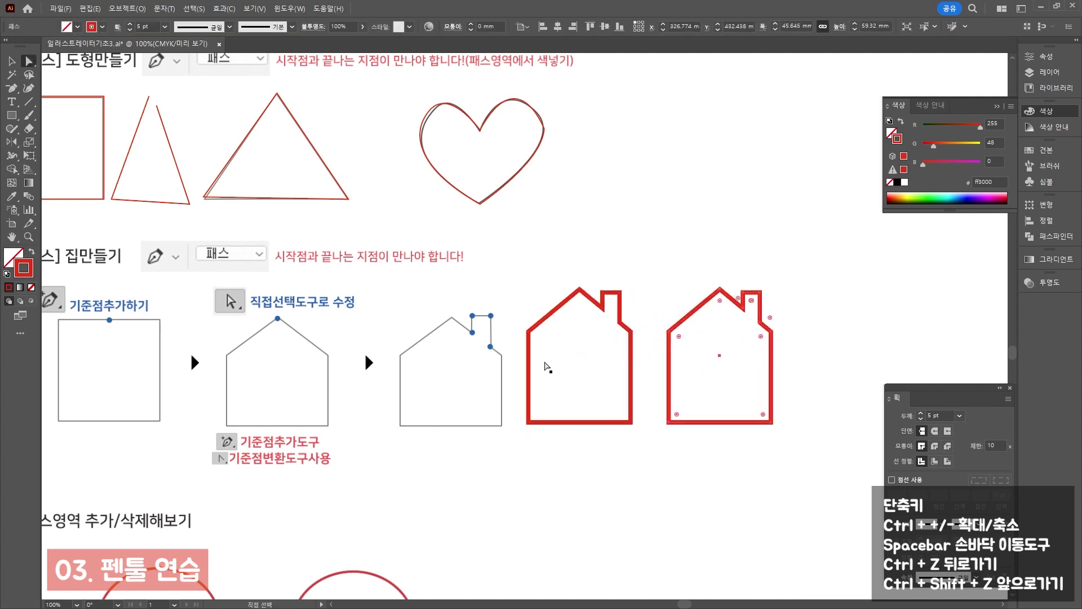
left_click_drag(709, 416, 573, 451)
key("Delete")
key("v")
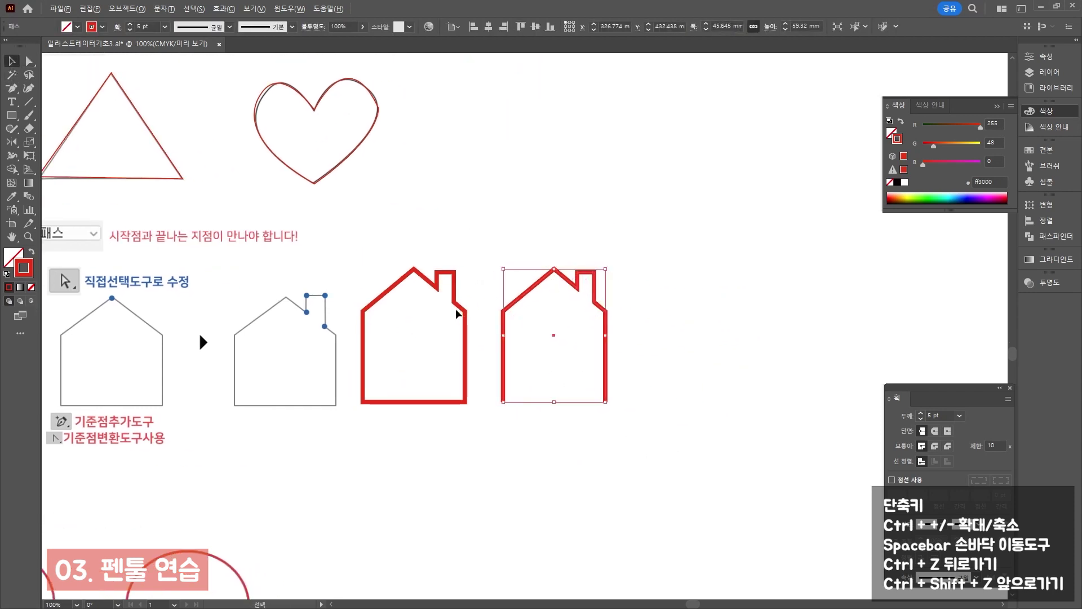
Duplicate the closed chimney house to the far right and remove the copy's four chimney points with the Delete Anchor Point tool
left_click(461, 306)
left_click_drag(464, 309, 807, 314)
key("minus")
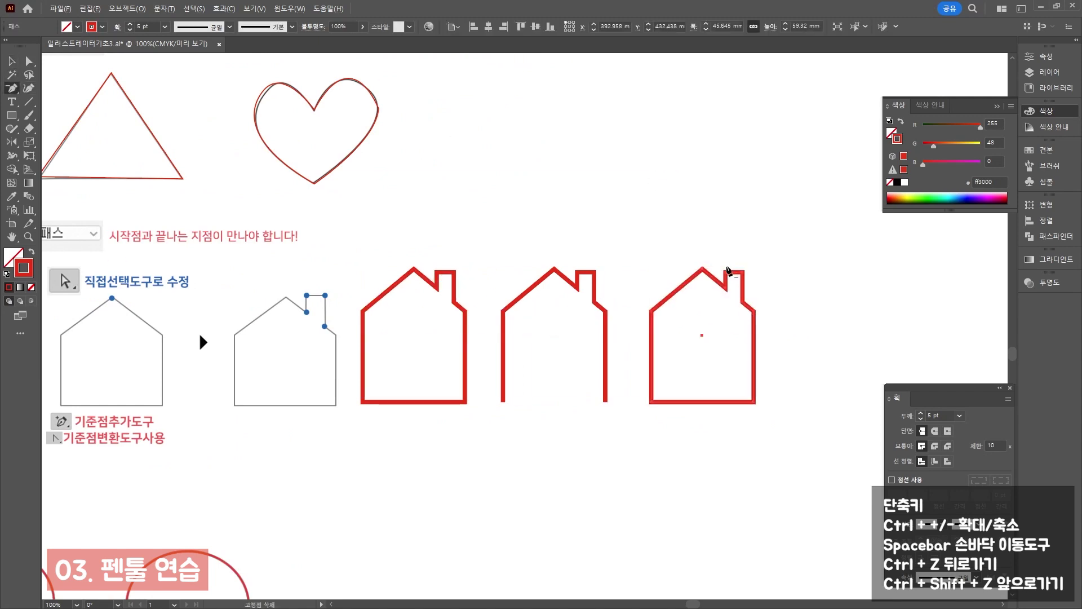
left_click(729, 271)
left_click(744, 271)
left_click(744, 301)
left_click(726, 284)
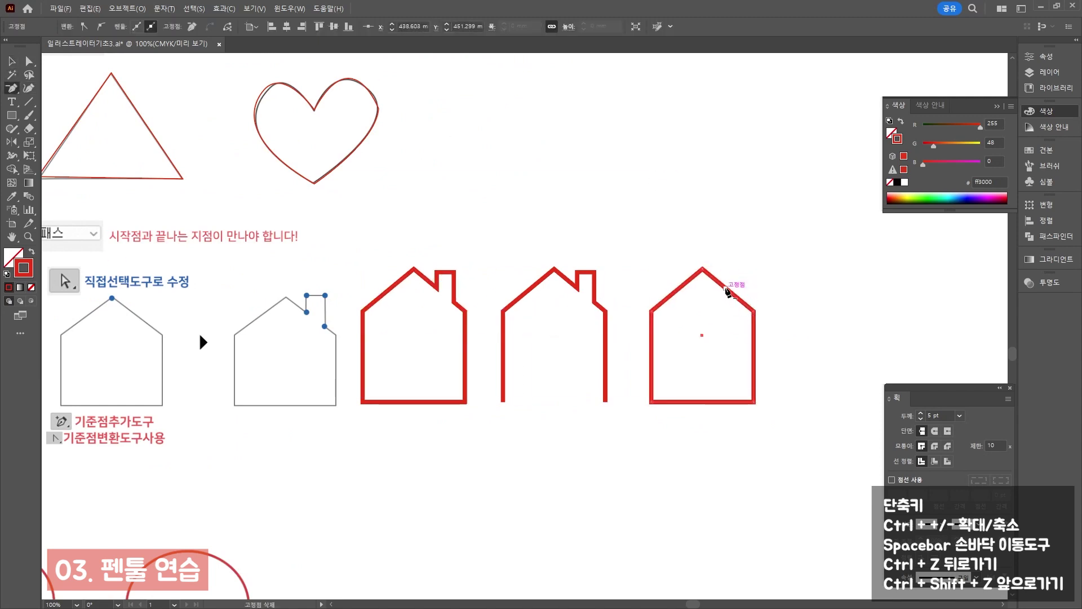
key("v")
left_click(487, 315)
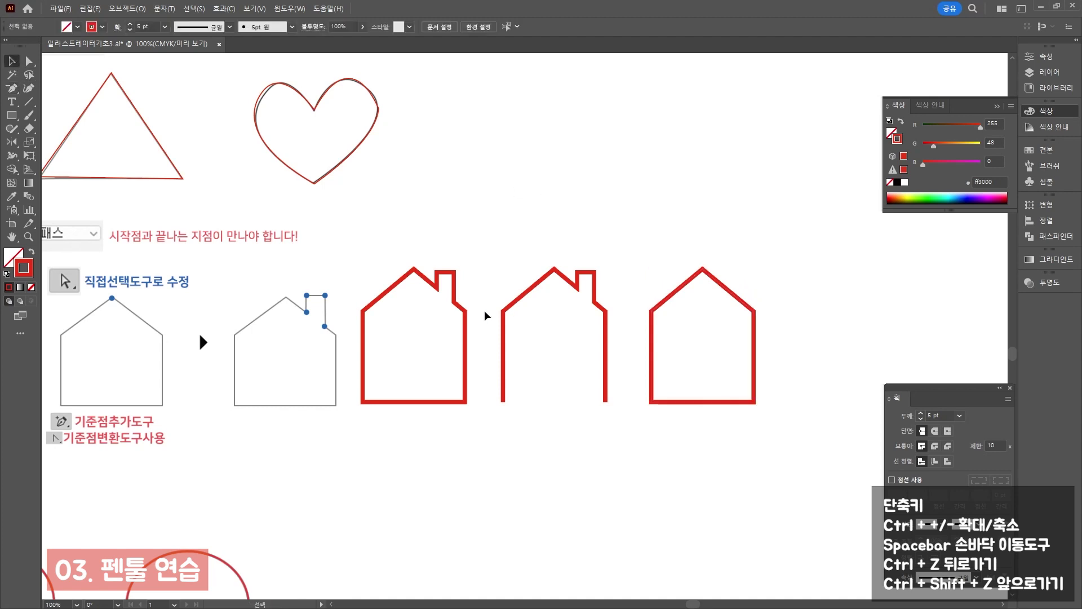
Move the first red house slightly closer to the open-bottomed copy and deselect it
left_click_drag(468, 315, 499, 313)
left_click(503, 242)
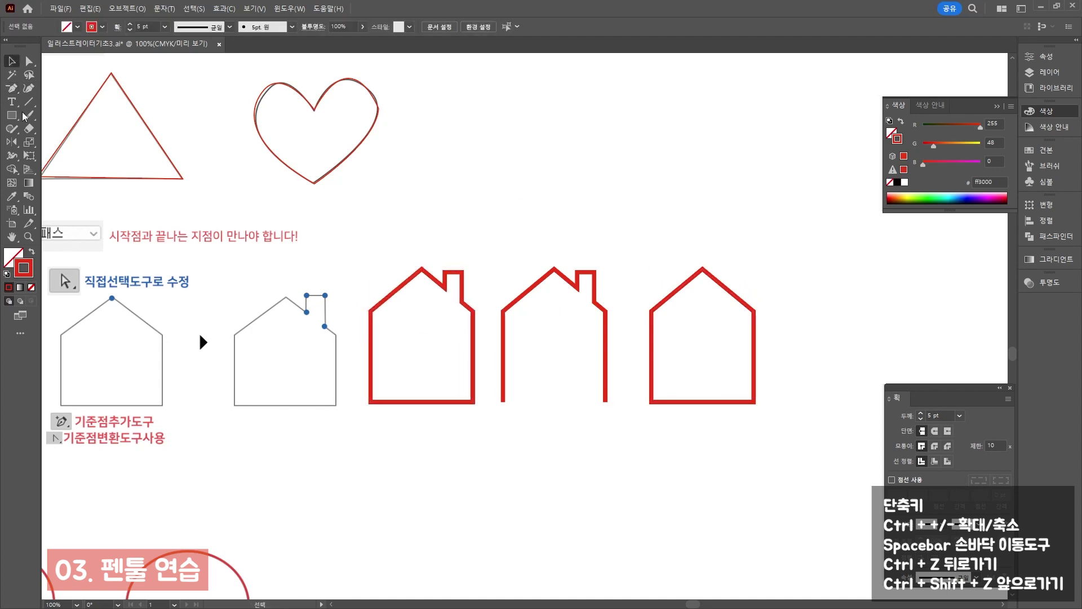
left_click(11, 88)
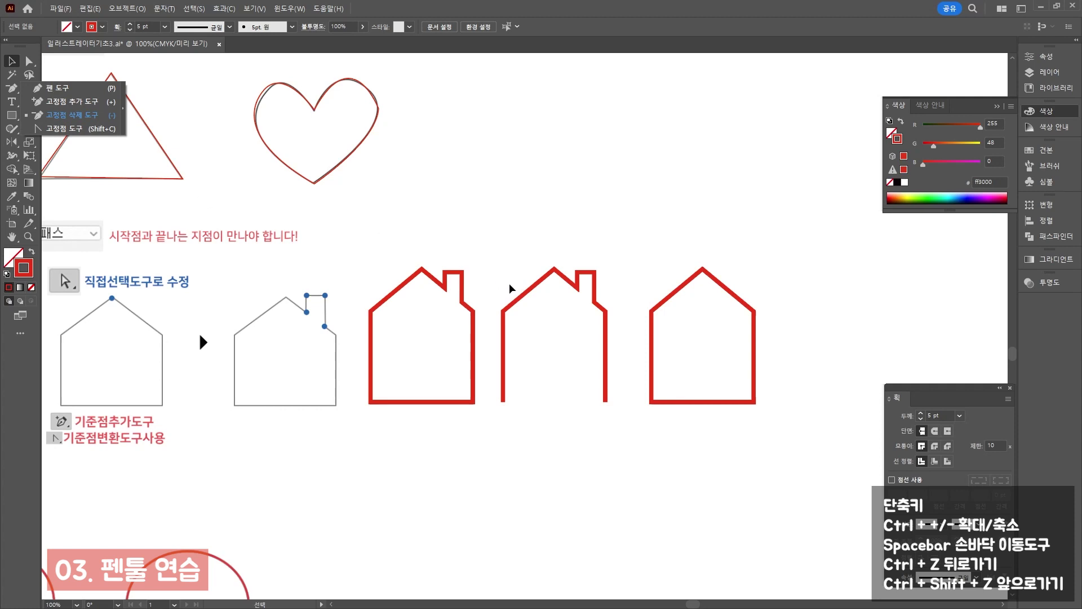
Draw a circle about 56 mm in diameter to the right of the three red houses with the Ellipse tool
left_click_drag(509, 288, 283, 258)
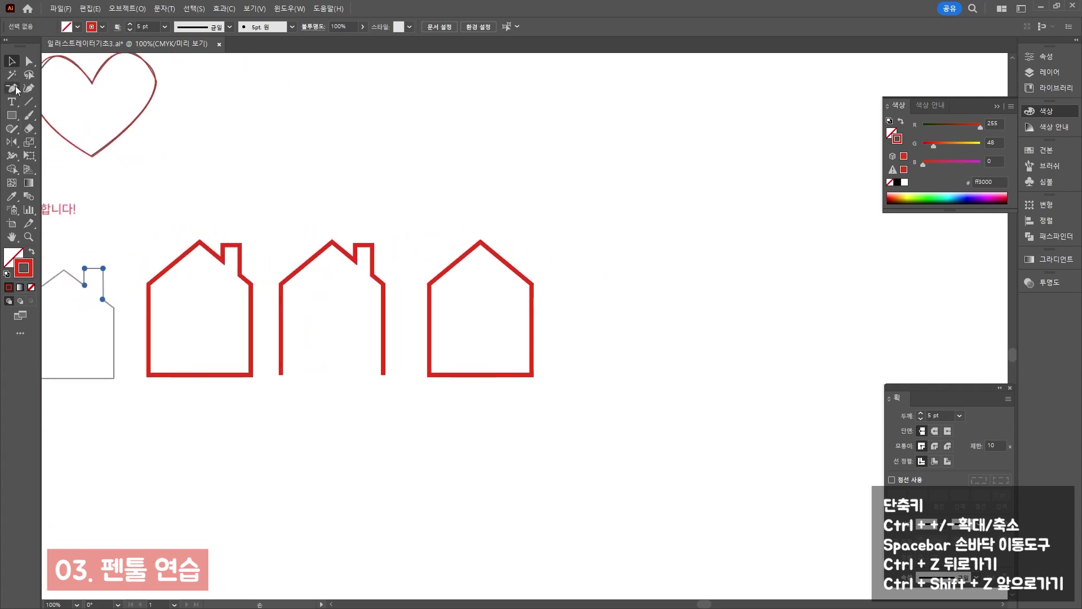
left_click(12, 115)
left_click(57, 135)
mouse_move(607, 249)
left_mouse_down()
mouse_move(705, 369)
mouse_move(733, 374)
left_mouse_up()
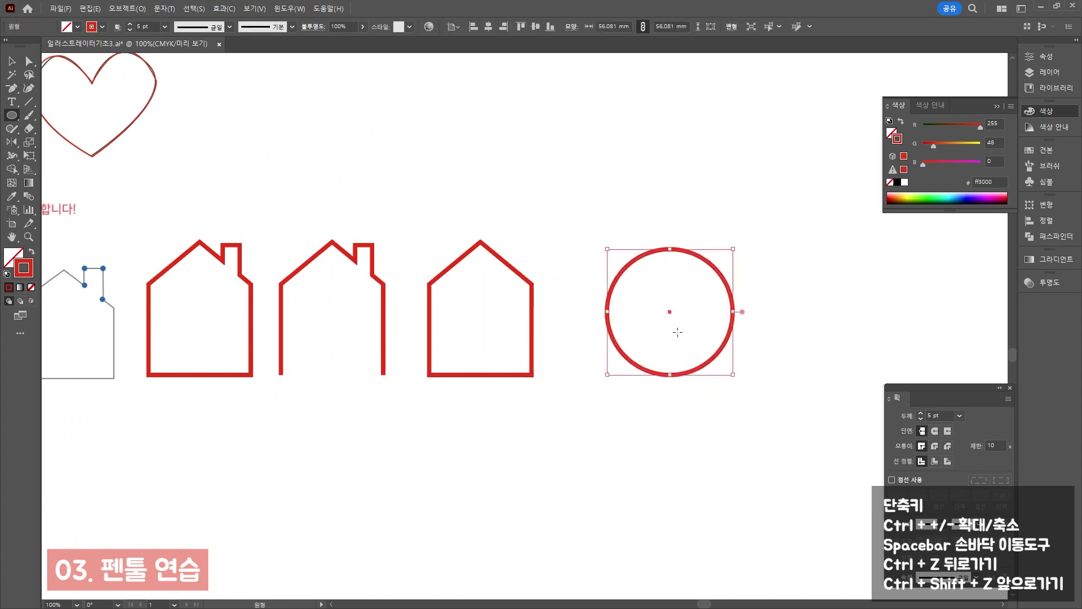
Select the circle's top anchor point with Direct Selection and pull it straight down to about the circle's centre
left_click(30, 61)
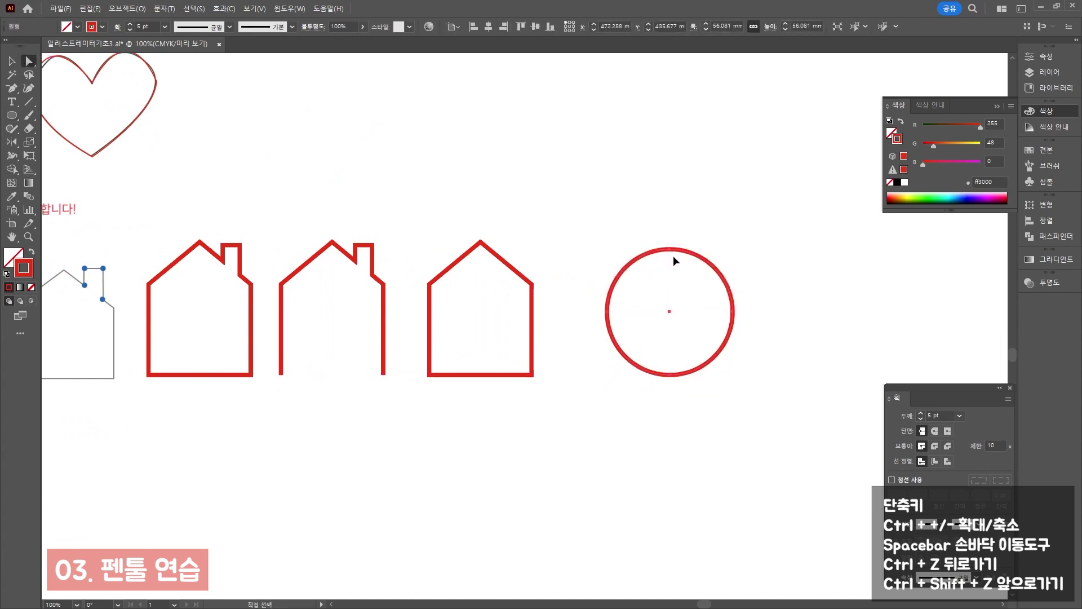
left_click_drag(673, 256, 663, 241)
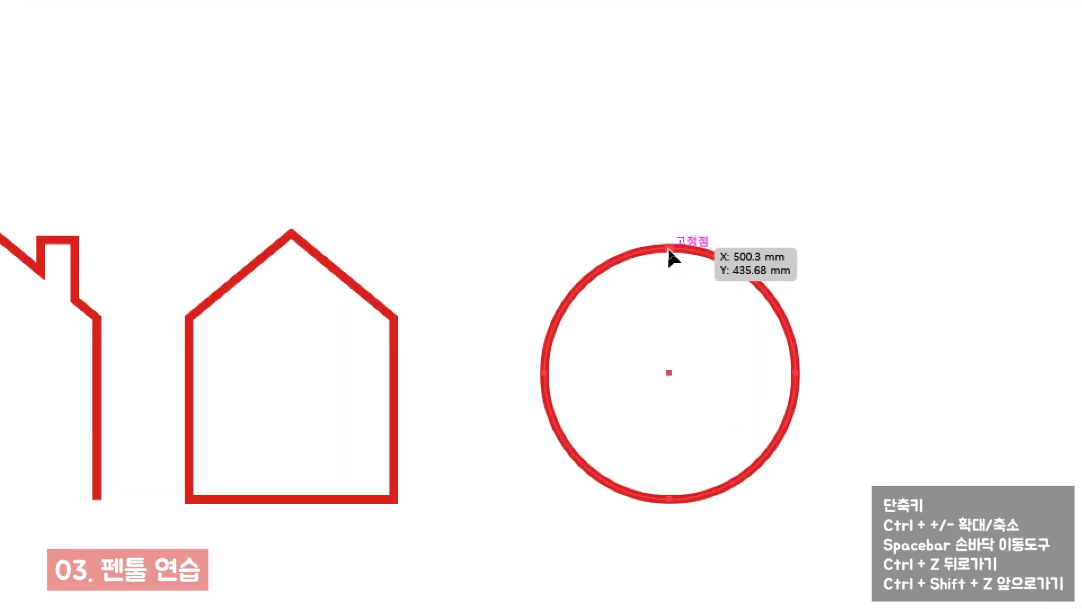
left_click(669, 249)
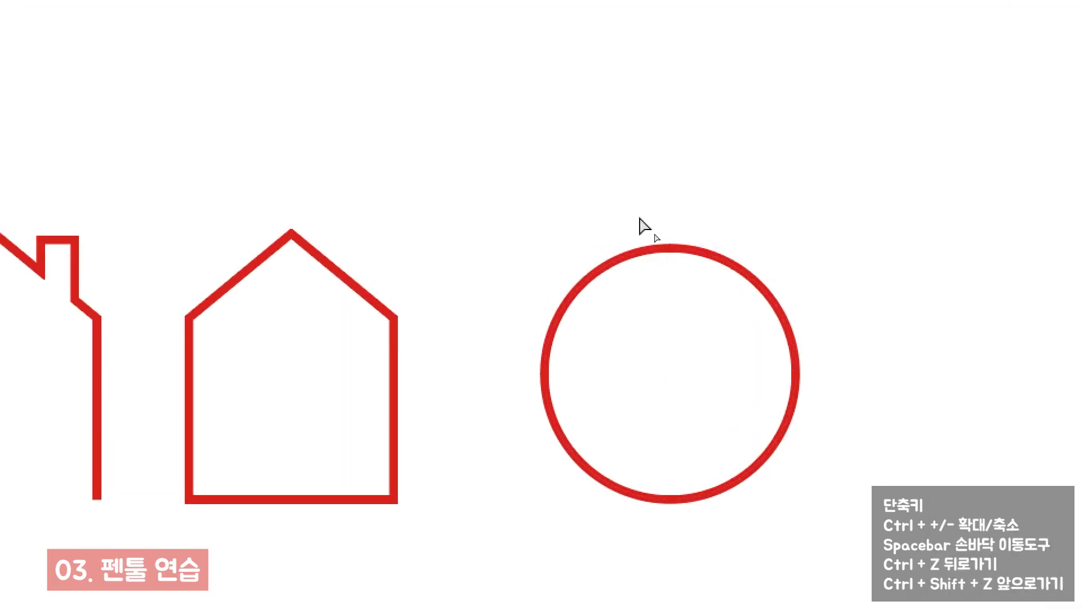
left_click_drag(637, 215, 716, 293)
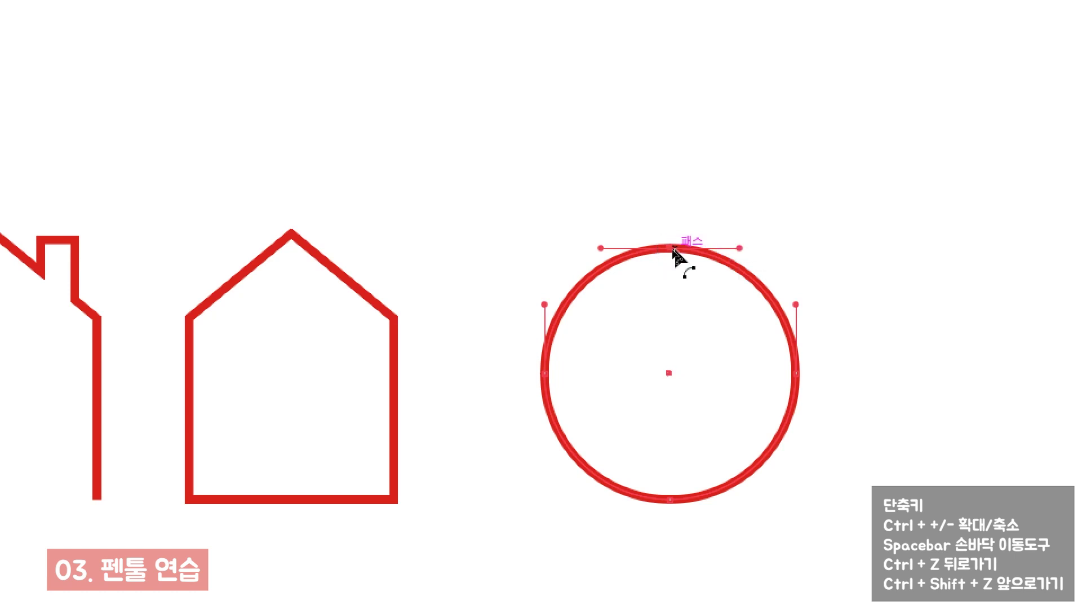
left_click_drag(672, 251, 668, 367)
Raise the two direction handles of the lowered anchor point independently to form symmetrical heart lobes
mouse_move(601, 367)
left_mouse_down()
mouse_move(603, 387)
mouse_move(604, 353)
mouse_move(604, 367)
left_mouse_up()
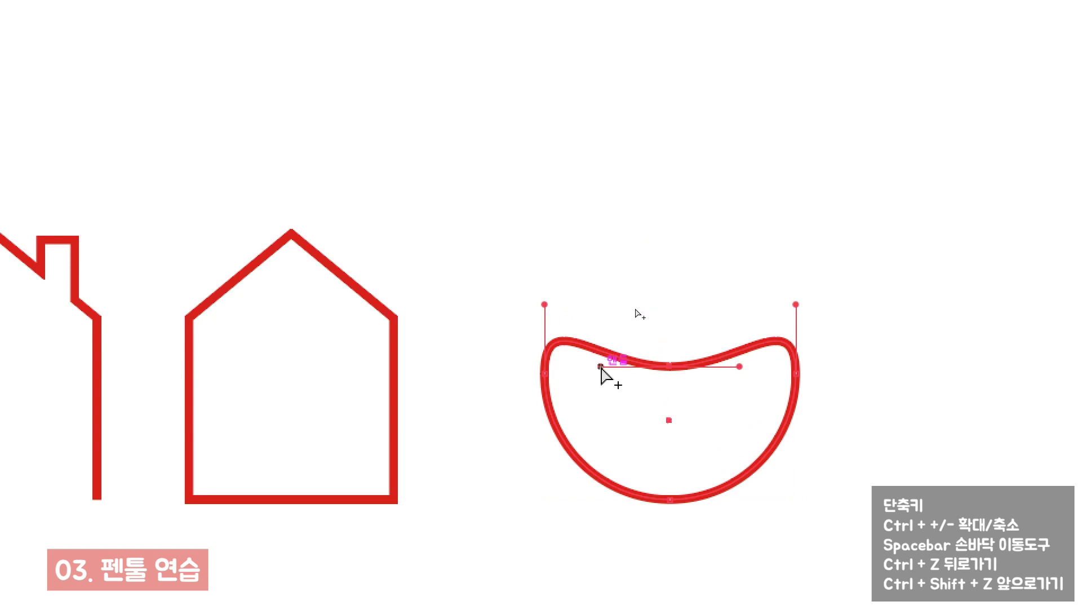
left_click_drag(601, 368, 632, 271)
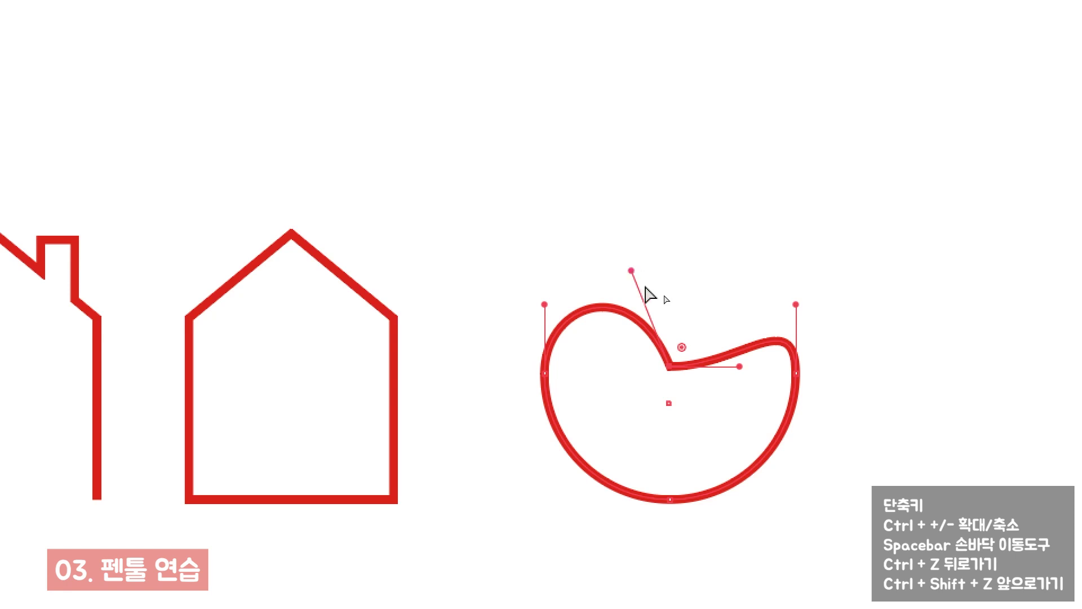
left_click_drag(739, 366, 707, 270)
scroll(635, 524, "down", 2)
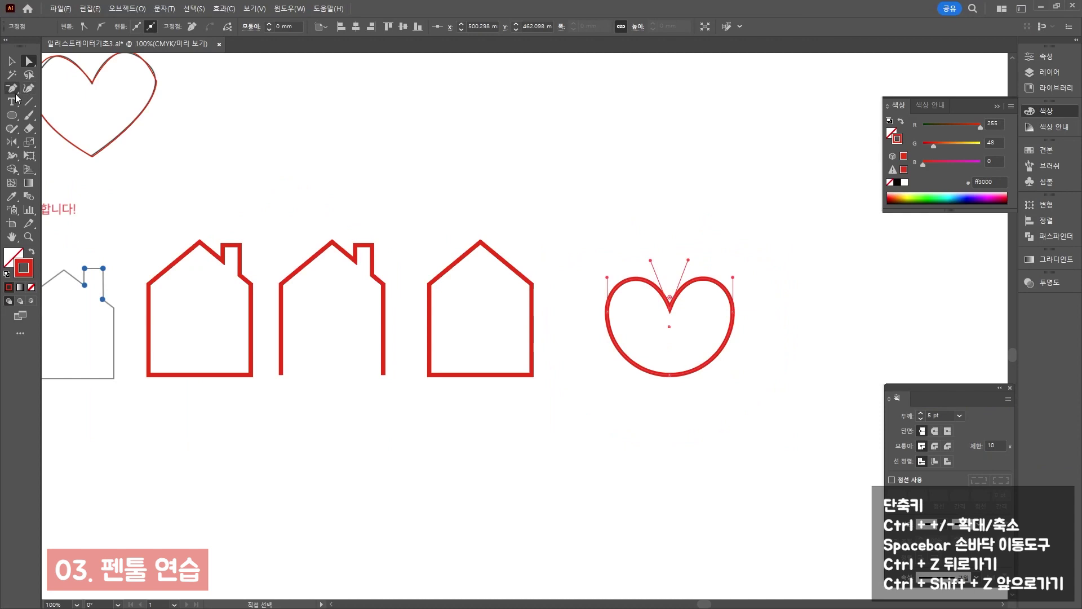
Convert the heart's bottom point to a corner with the Anchor Point tool, round it again with horizontal handles, and deselect the shape
left_click_drag(16, 96, 43, 128)
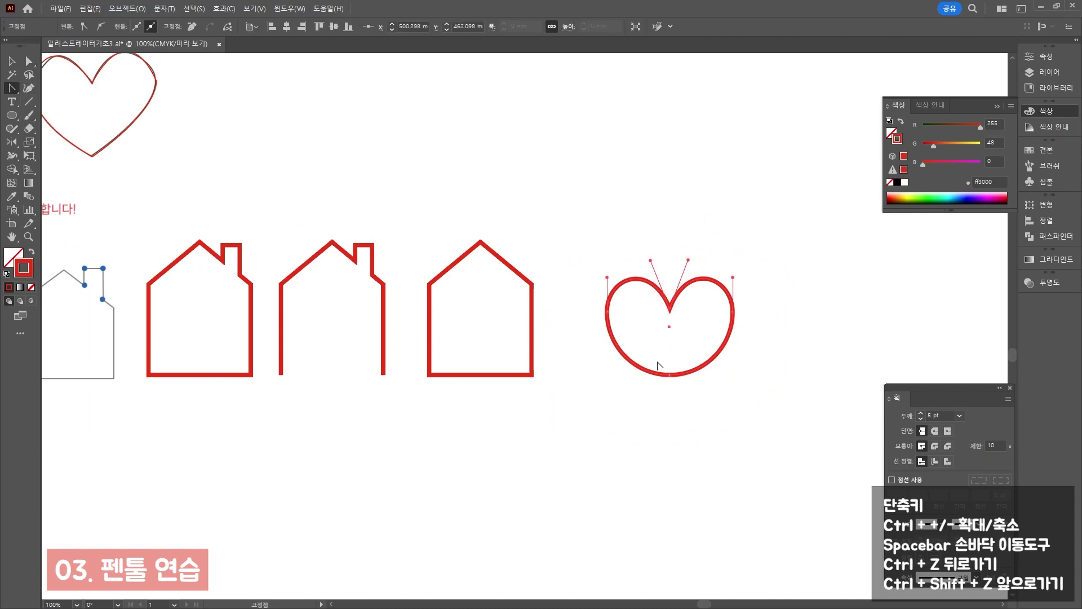
left_click(669, 374)
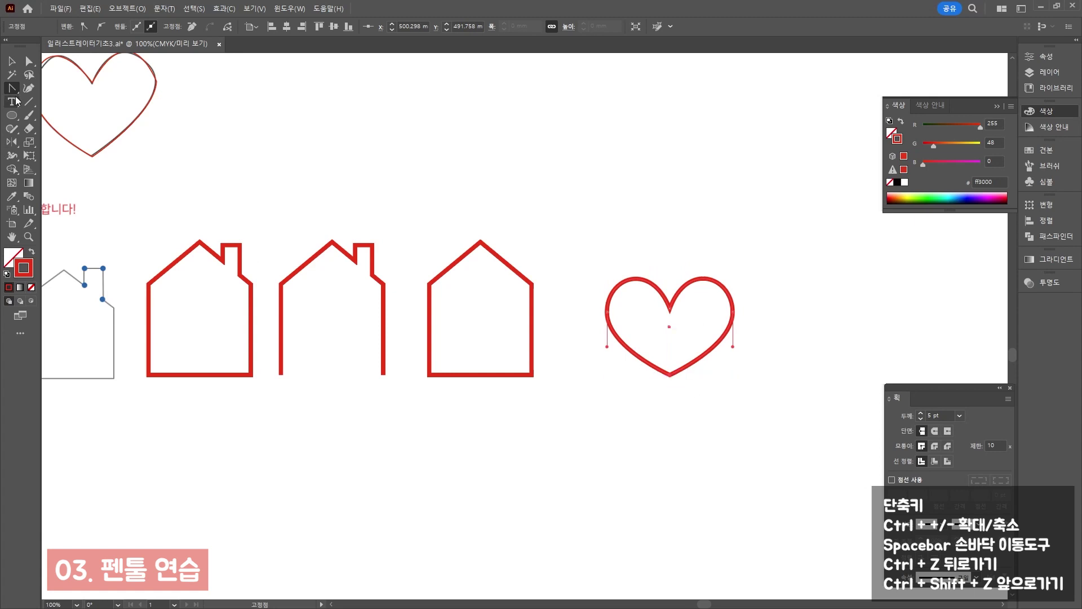
left_click_drag(671, 376, 634, 375)
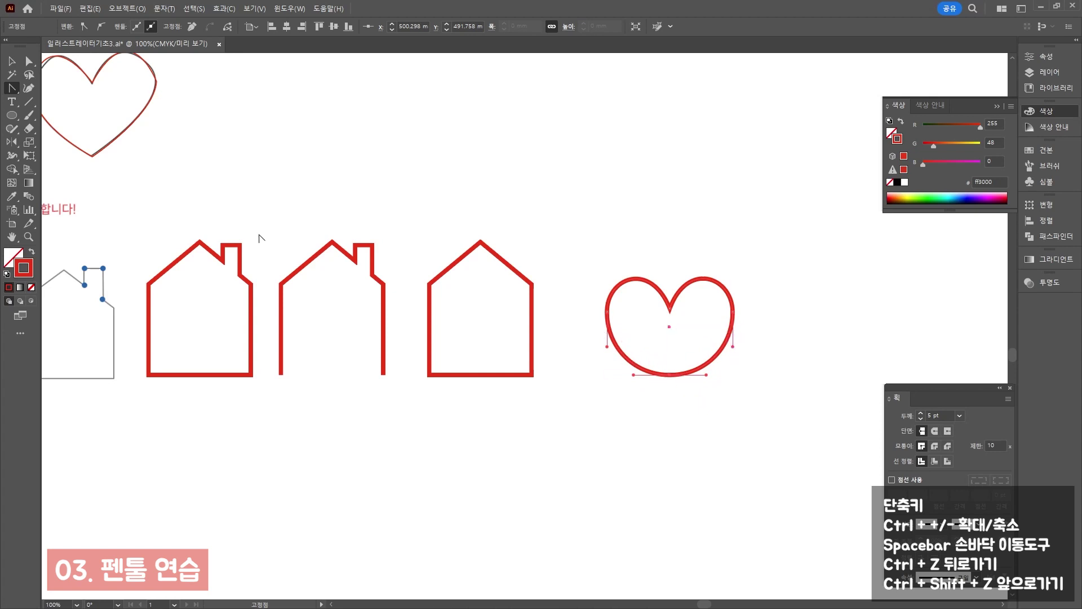
left_click(10, 62)
left_click(270, 157)
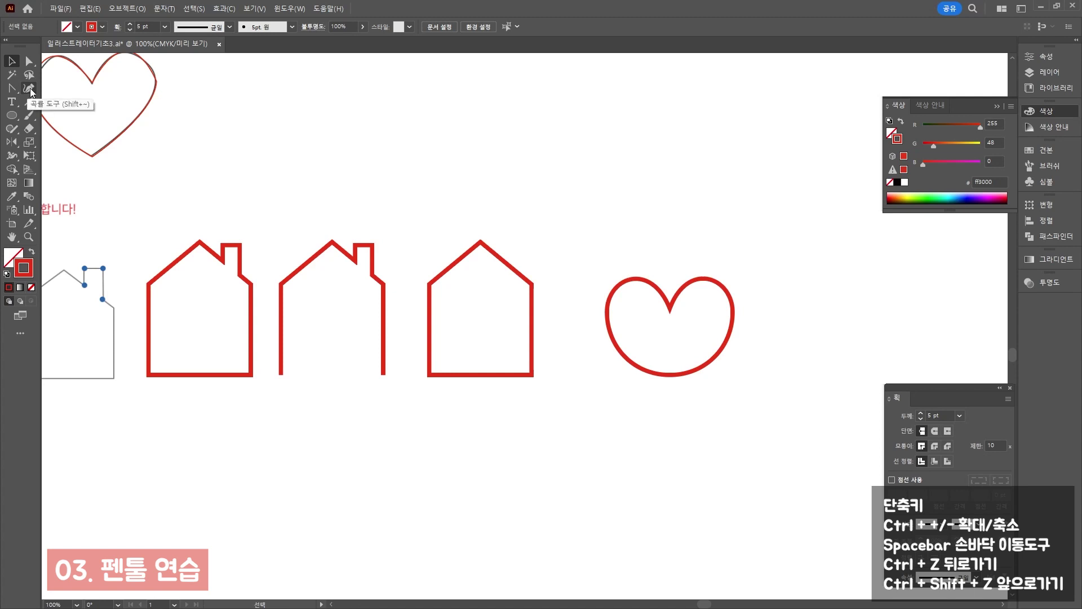
Try the Curvature tool by drawing a wavy open path above the houses, and delete the path
left_click(29, 89)
left_click(249, 157)
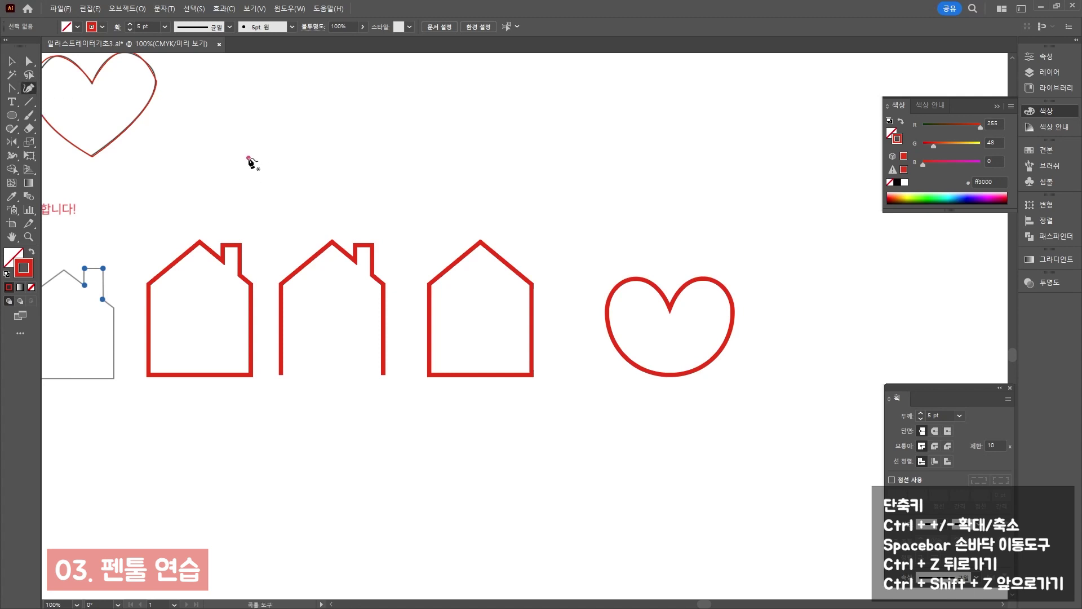
left_click(346, 171)
left_click(377, 117)
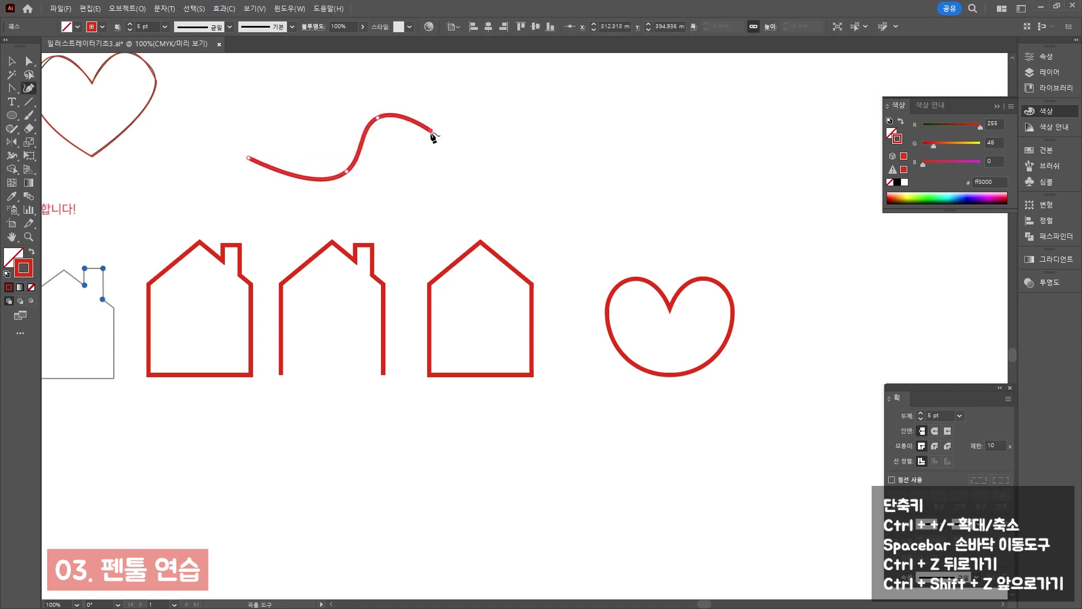
left_click(430, 131)
left_click(449, 179)
left_click(547, 156)
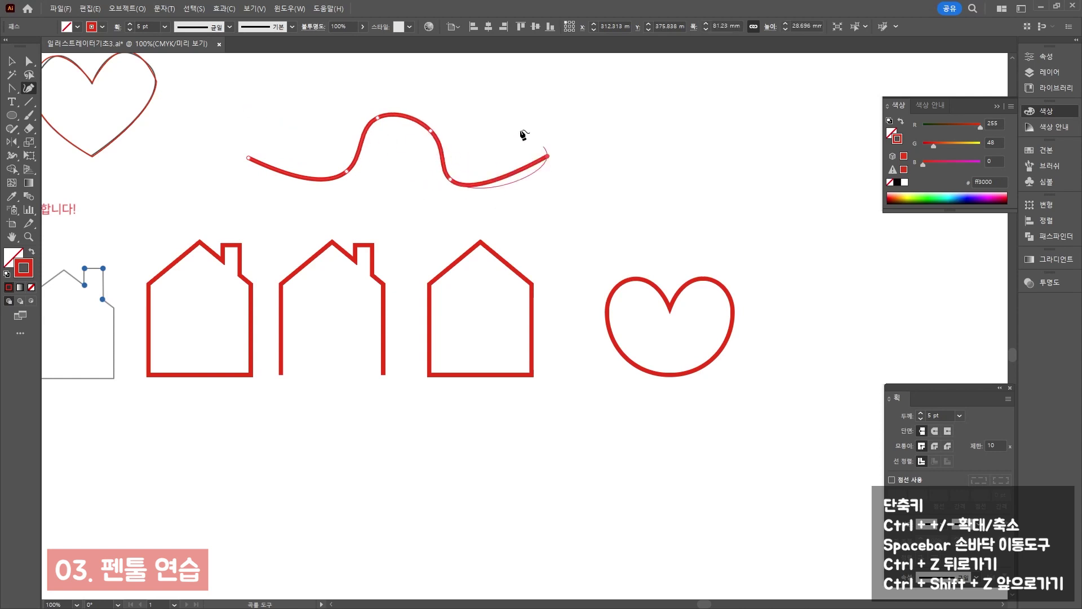
left_click(304, 88)
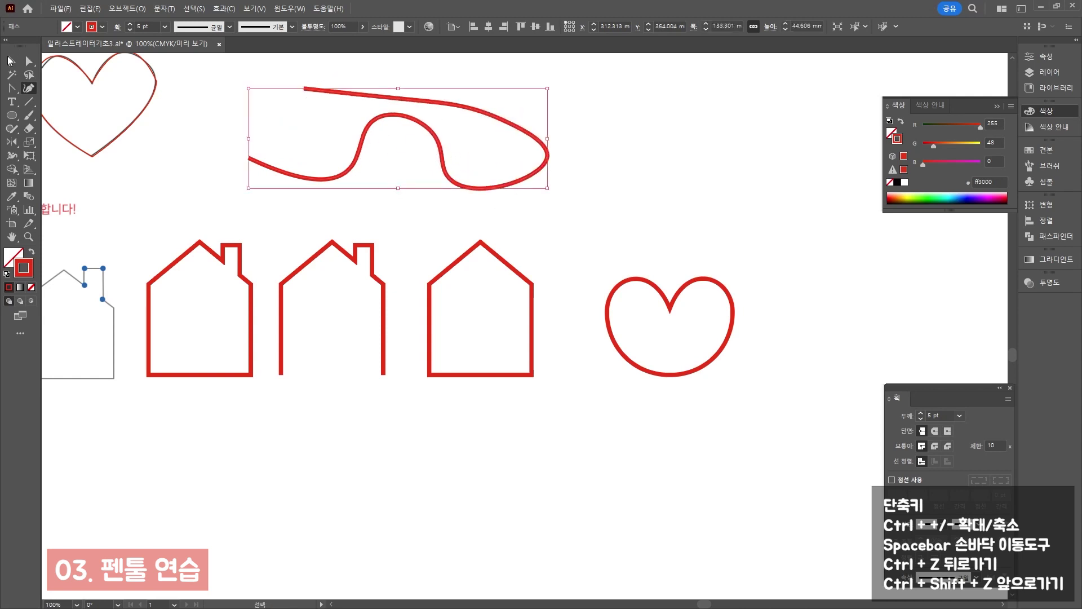
key("Delete")
Draw a closed diamond about 60 × 26 mm above the houses with the Pen tool
left_click_drag(11, 88, 67, 76)
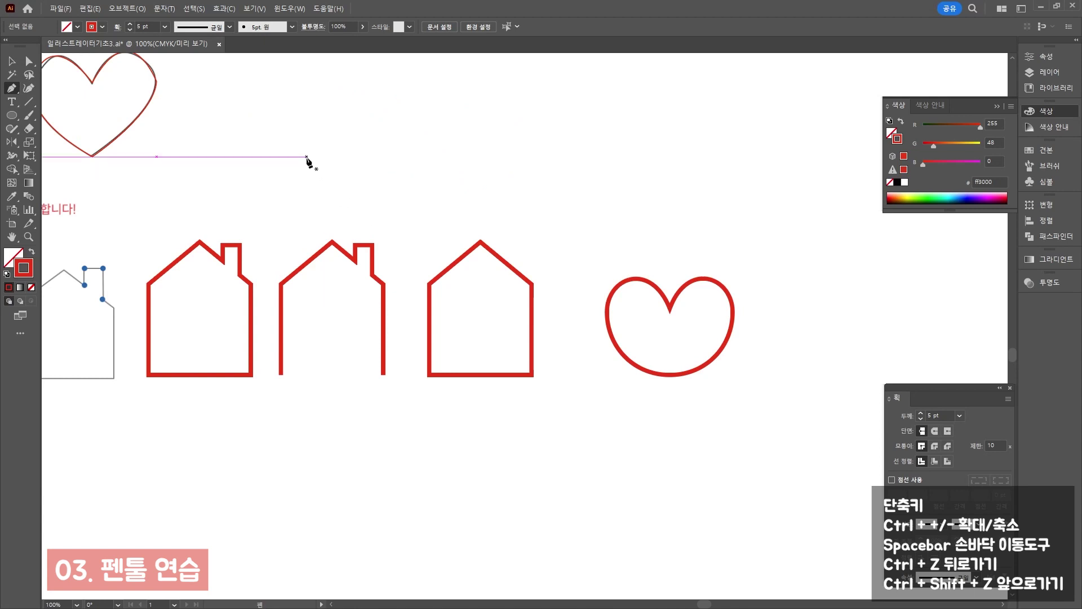
left_click(307, 157)
left_click(377, 129)
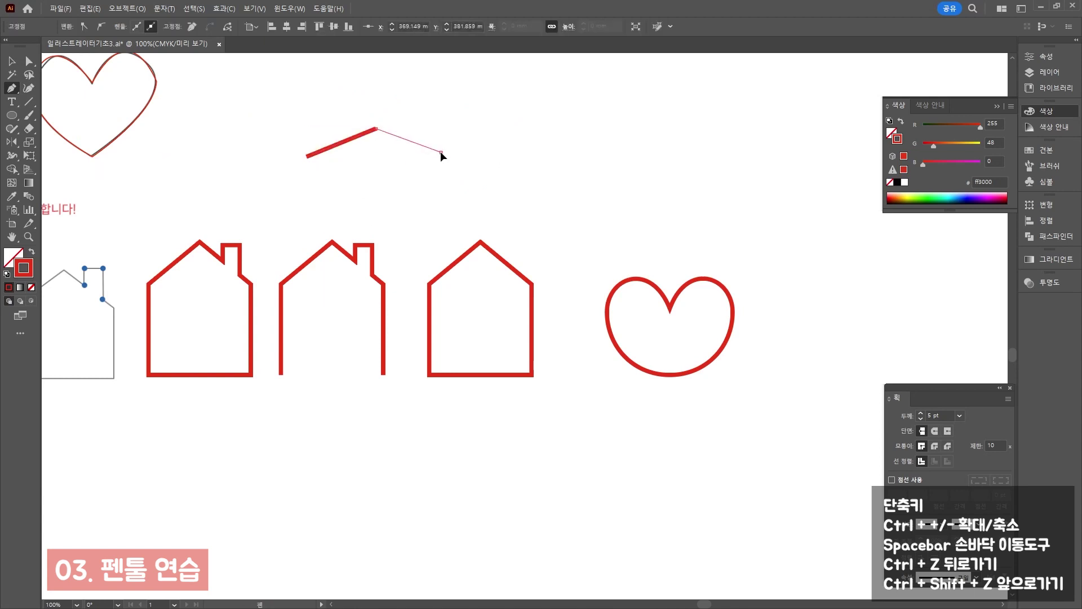
left_click(443, 153)
left_click(383, 186)
left_click(305, 156)
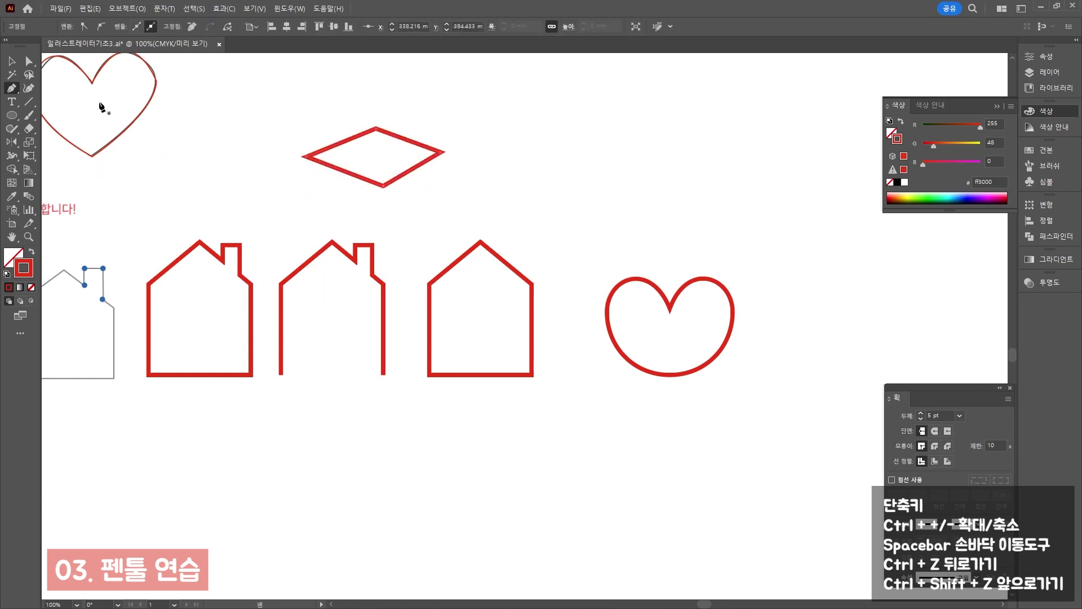
Round the diamond's upper and lower corners with the Curvature tool to form an eye outline, and deselect it
left_click(29, 88)
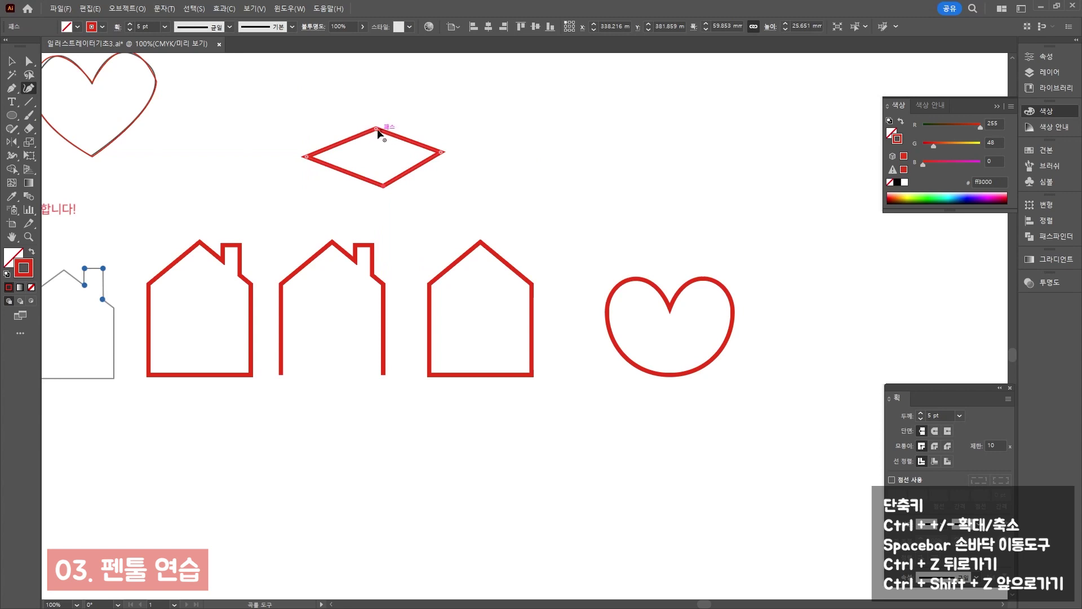
double_click(377, 129)
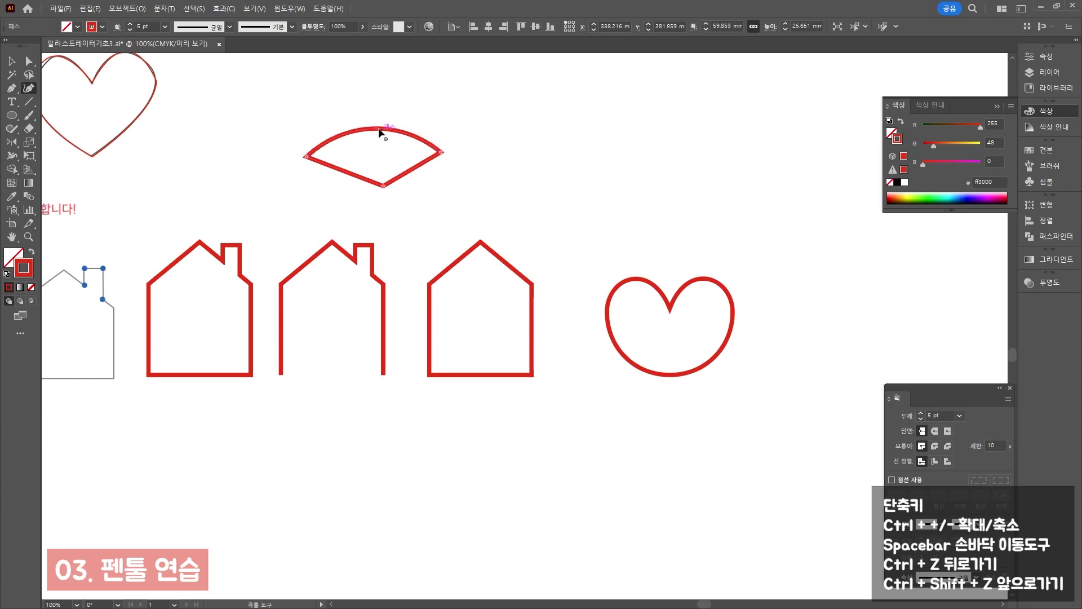
double_click(384, 184)
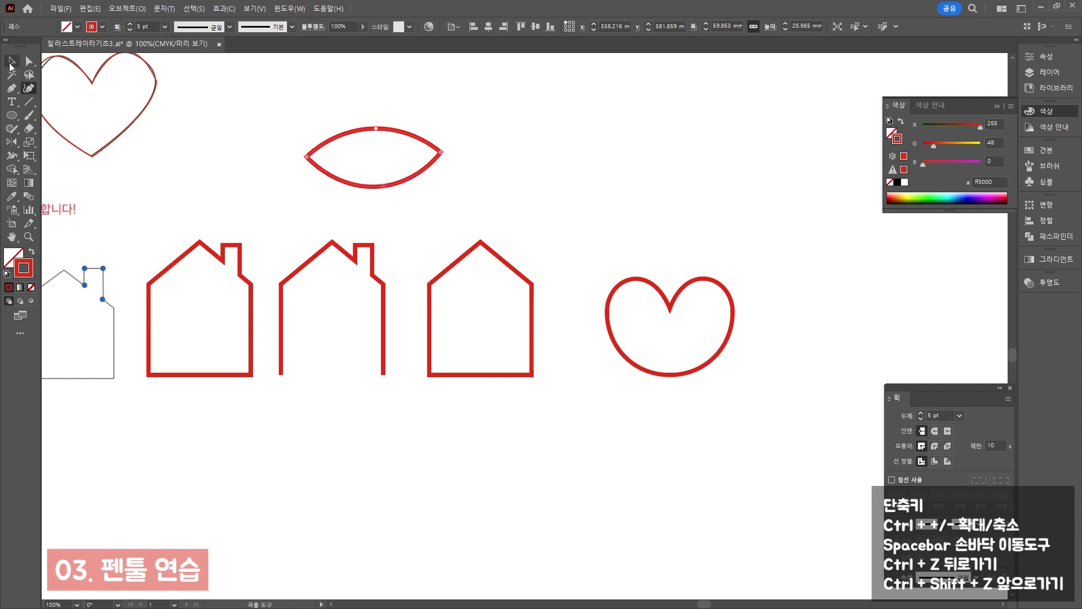
left_click(12, 62)
left_click(243, 155)
Try turning the eye outline's upper and lower points back into corners with the Curvature tool, undo both conversions, and deselect the shape
left_click(28, 88)
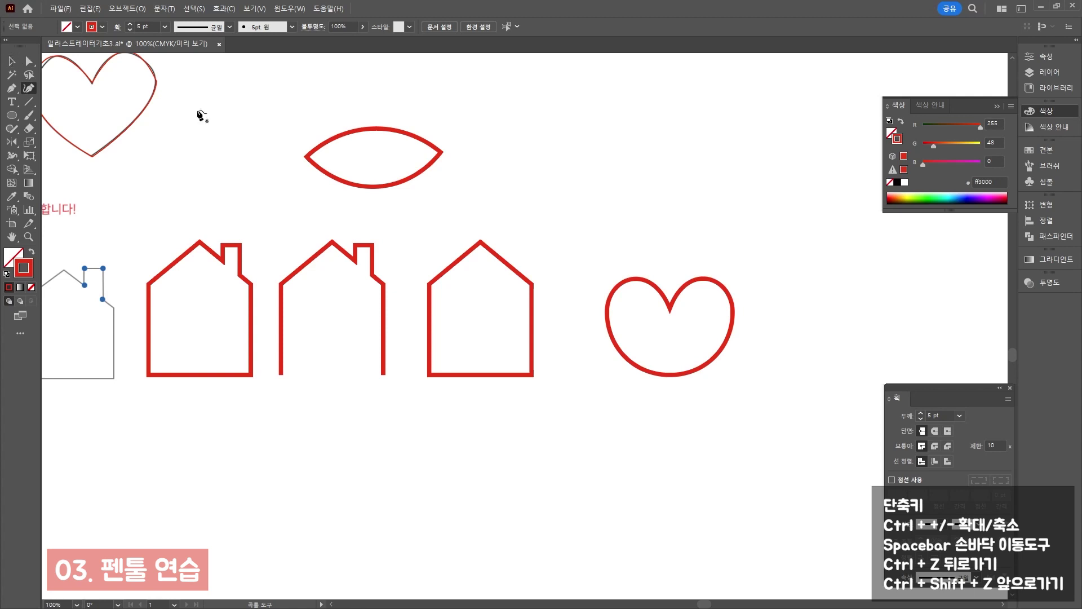
left_click(384, 185)
left_click(375, 128)
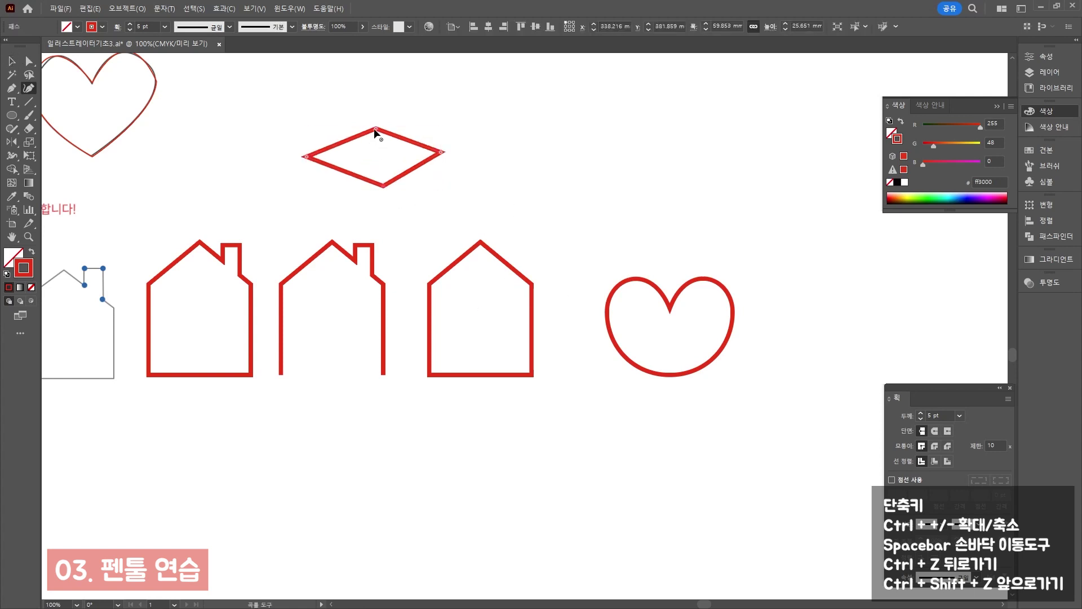
key("ctrl+z")
key("ctrl+z")
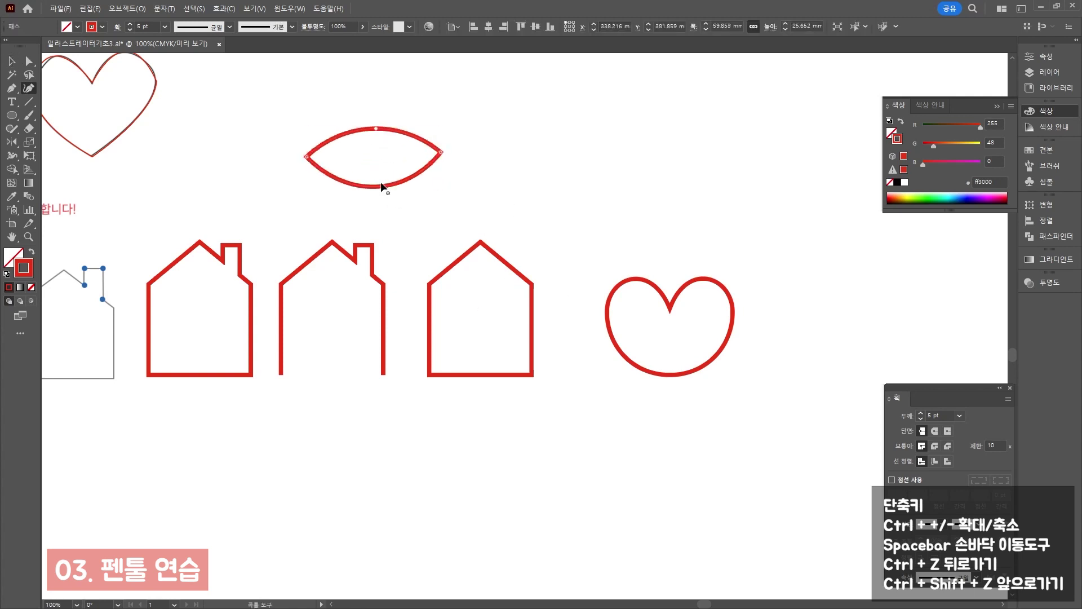
left_click(15, 62)
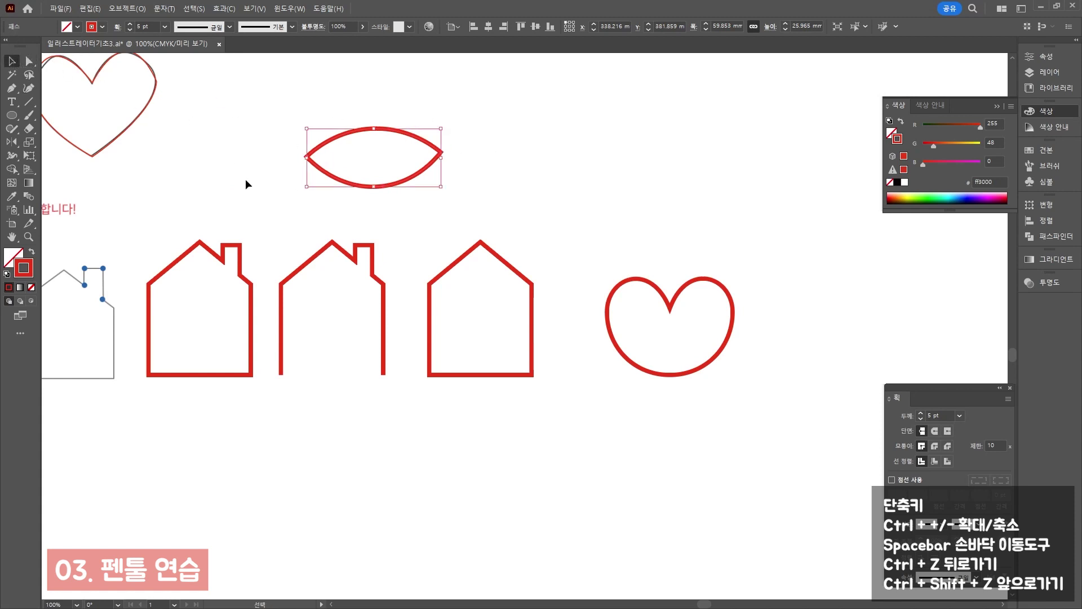
left_click(241, 182)
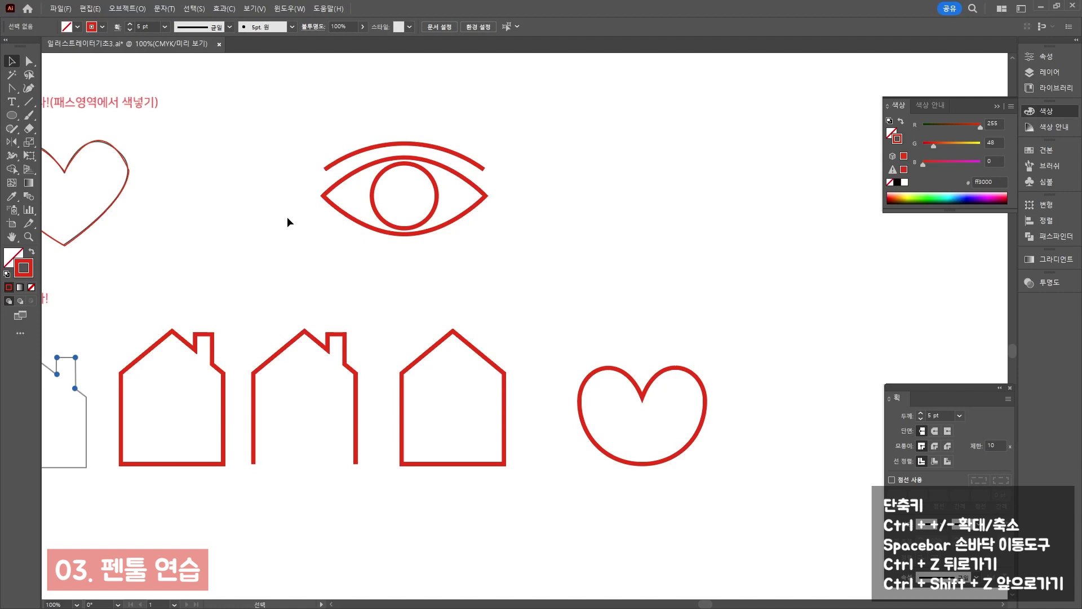
Draw an ellipse about 79 × 34 mm beside the finished eye and convert its two side points to corners with the Anchor Point tool
left_click(12, 114)
left_click_drag(581, 162, 763, 243)
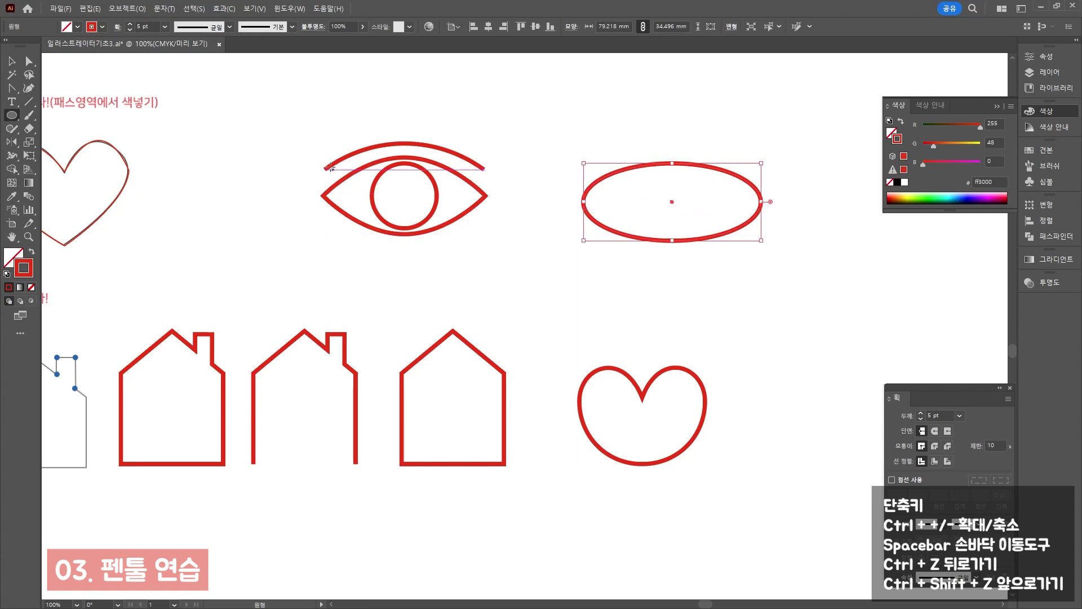
left_click(12, 89)
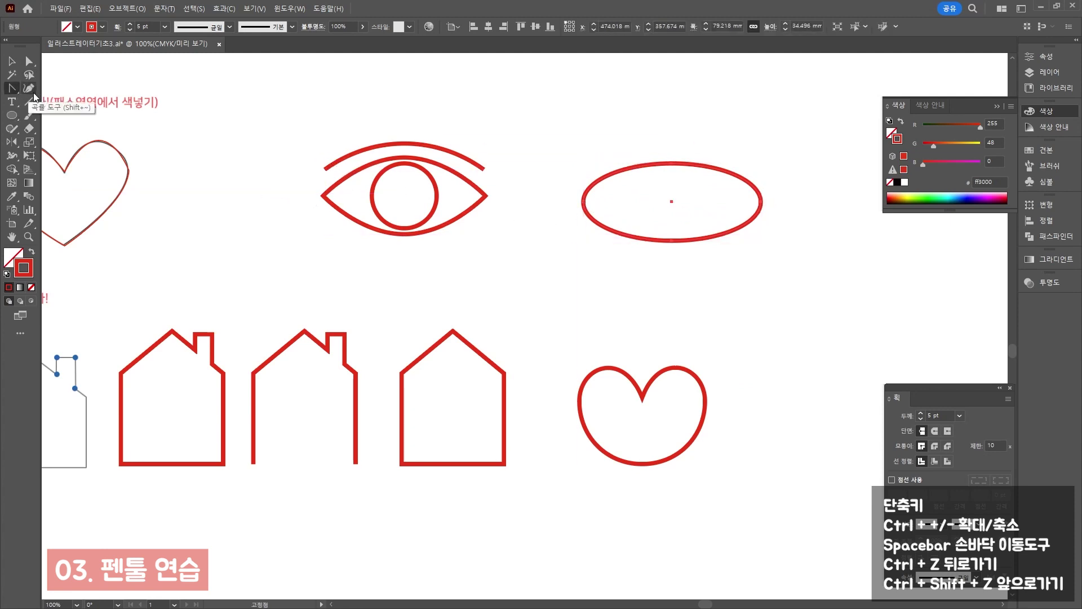
left_click(12, 90)
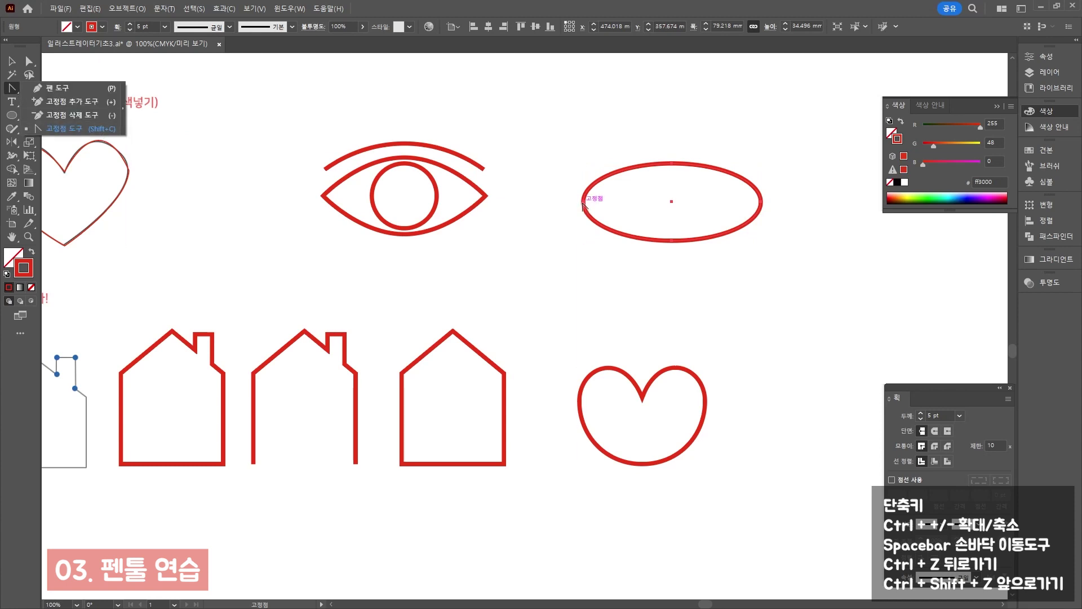
left_click(582, 202)
left_click(761, 202)
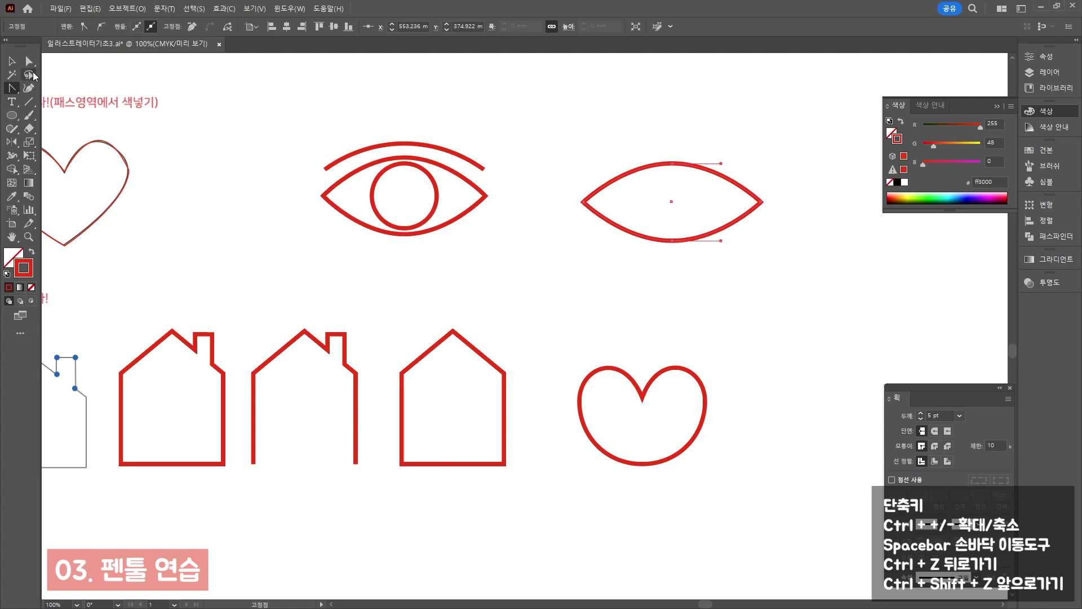
Draw a circle about 29 mm in diameter in the middle of the new eye outline as its iris, and deselect it
key("v")
left_click(436, 188)
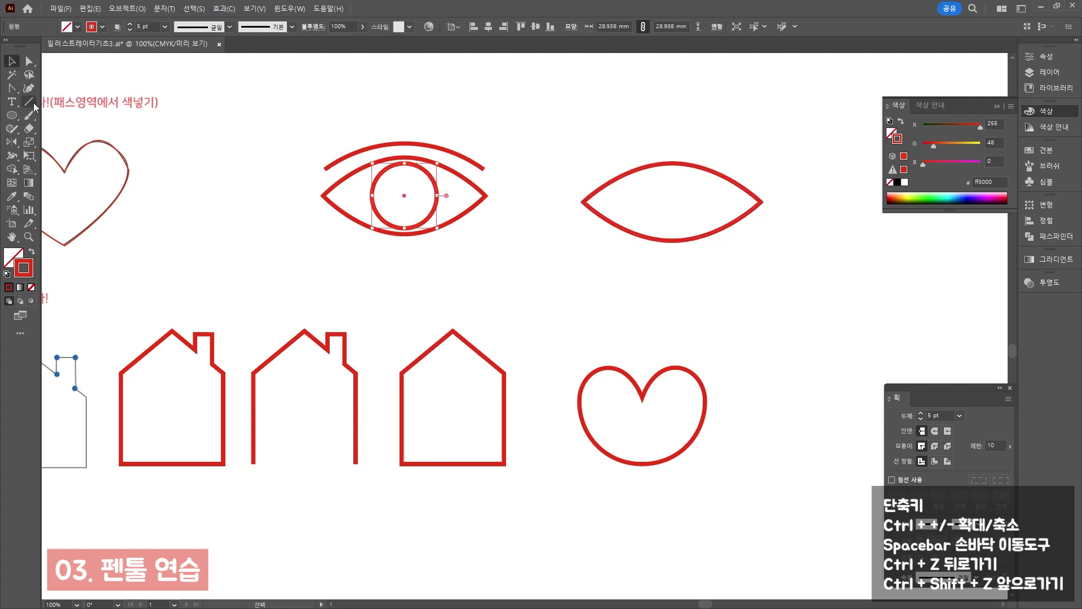
left_click(11, 115)
left_click_drag(655, 185, 708, 233)
left_click(12, 62)
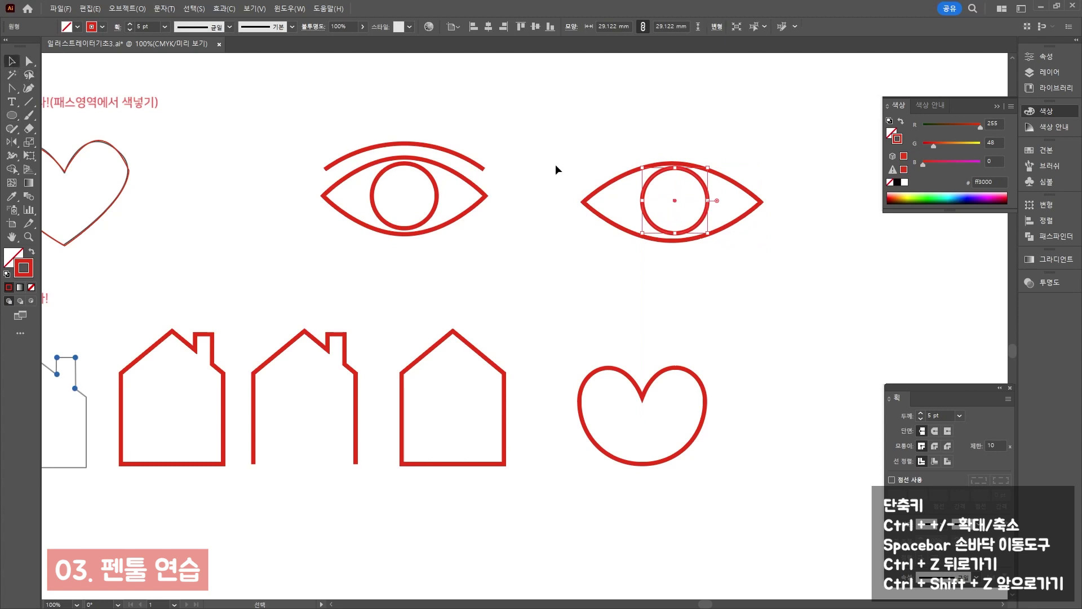
left_click(620, 145)
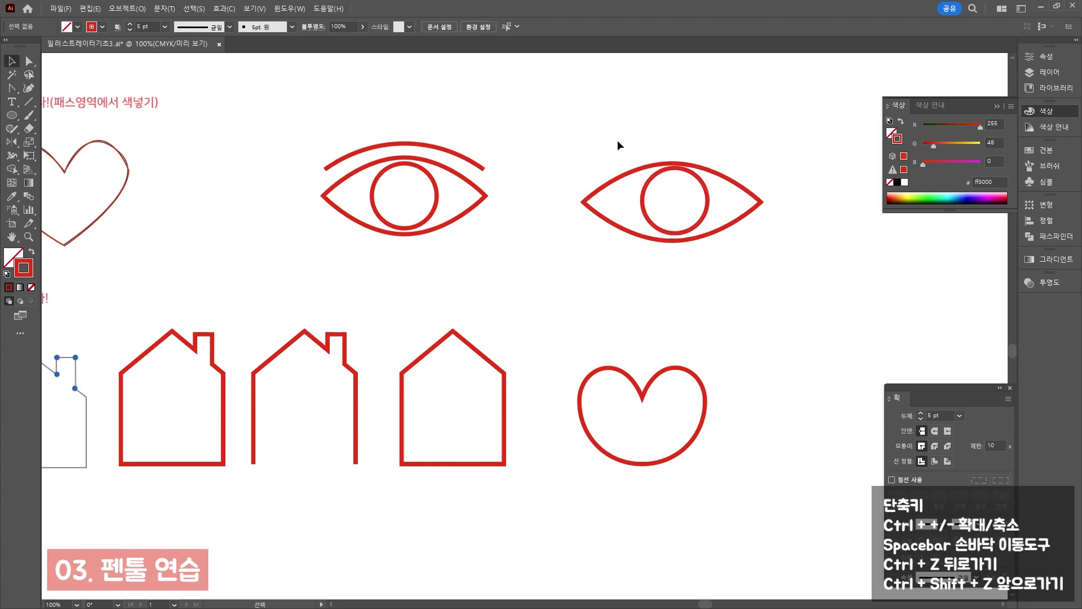
Draw a horizontal straight line about 78 mm long just above the new eye with the Line Segment tool
left_click(12, 88)
left_click(56, 87)
left_click(26, 104)
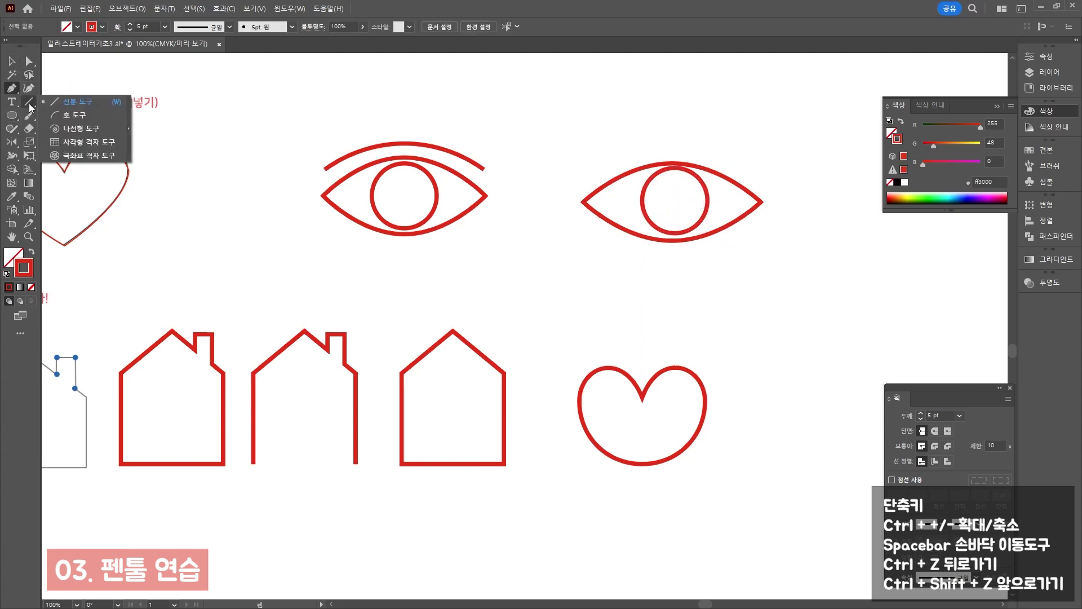
left_click(33, 107)
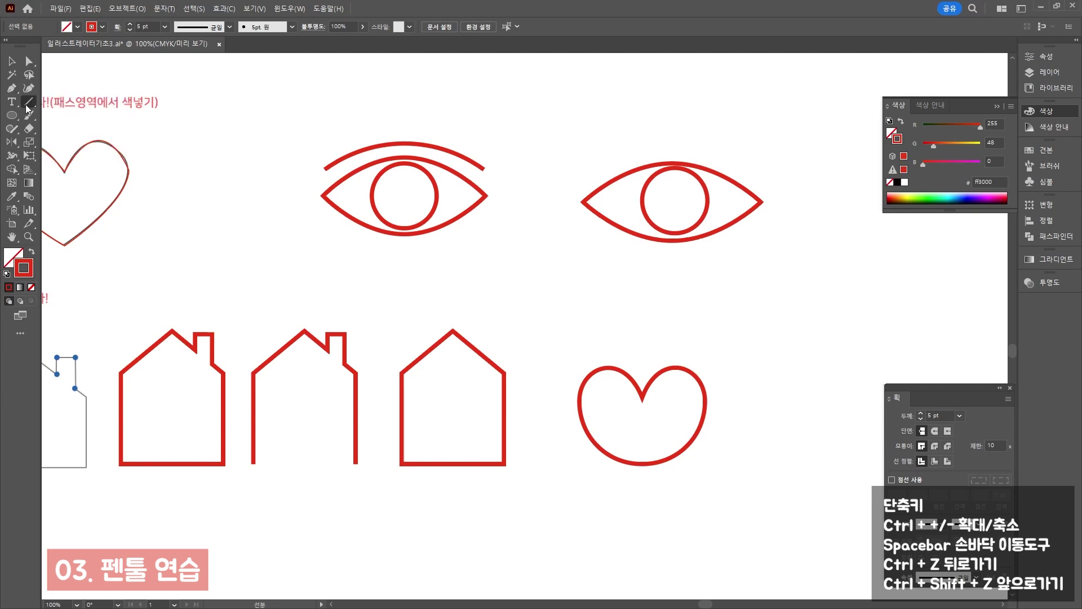
left_click_drag(589, 146, 762, 146)
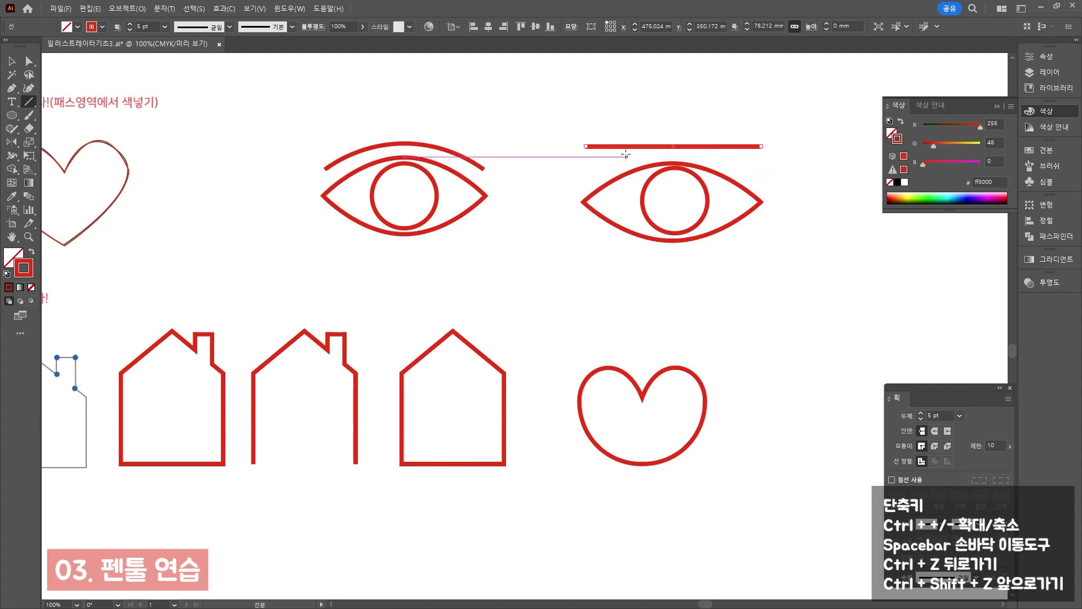
Bend the line's middle upward about 18 mm into an arch with the Curvature tool, and move the arch down close to the eye
left_click(29, 88)
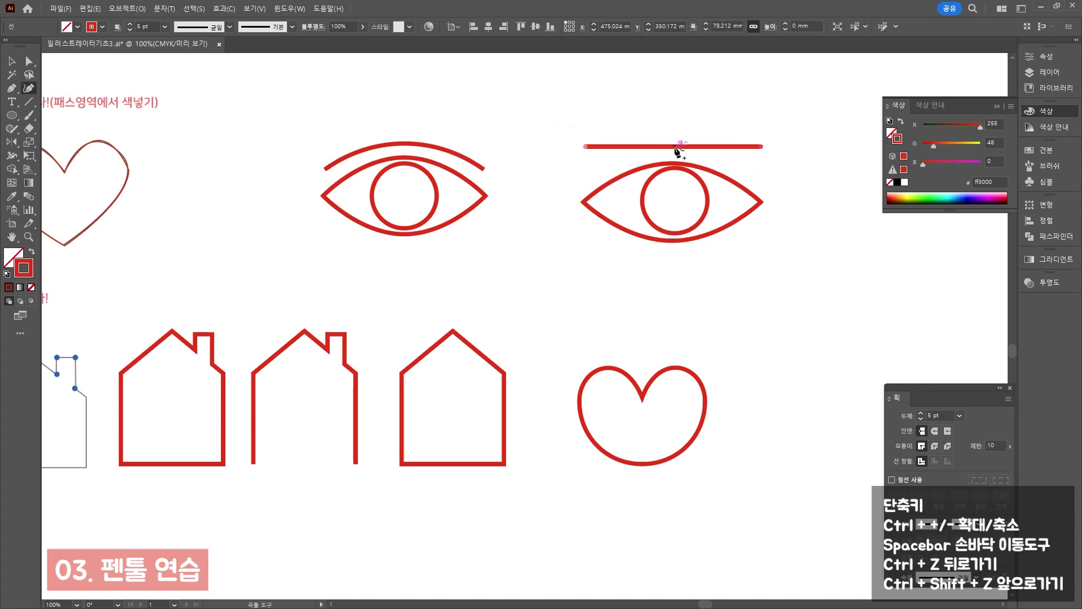
left_click_drag(677, 146, 674, 106)
left_click(12, 60)
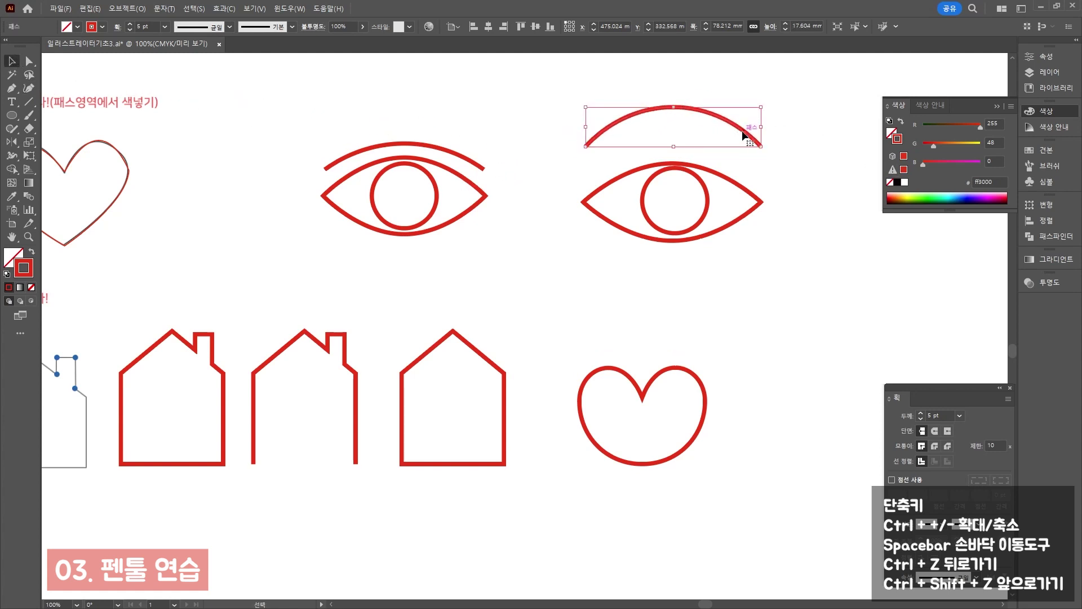
left_click_drag(741, 133, 743, 172)
Lower the arch's top anchor point by about 2 mm with Direct Selection to flatten the eyelid curve, and deselect it
left_click(29, 60)
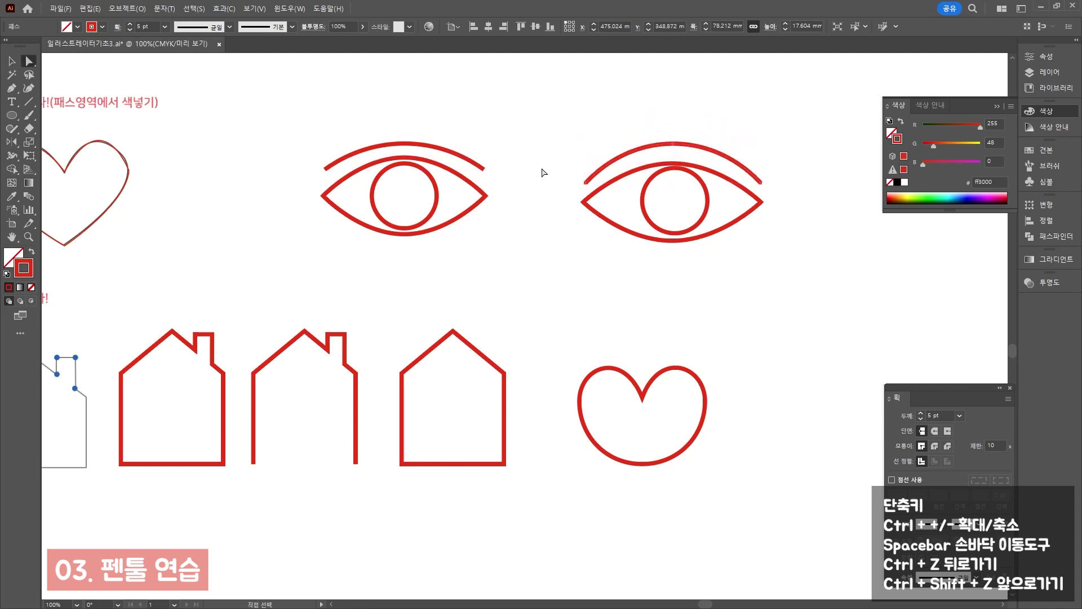
left_click(674, 145)
key("Down")
key("Down")
key("Down")
key("Down")
key("Down")
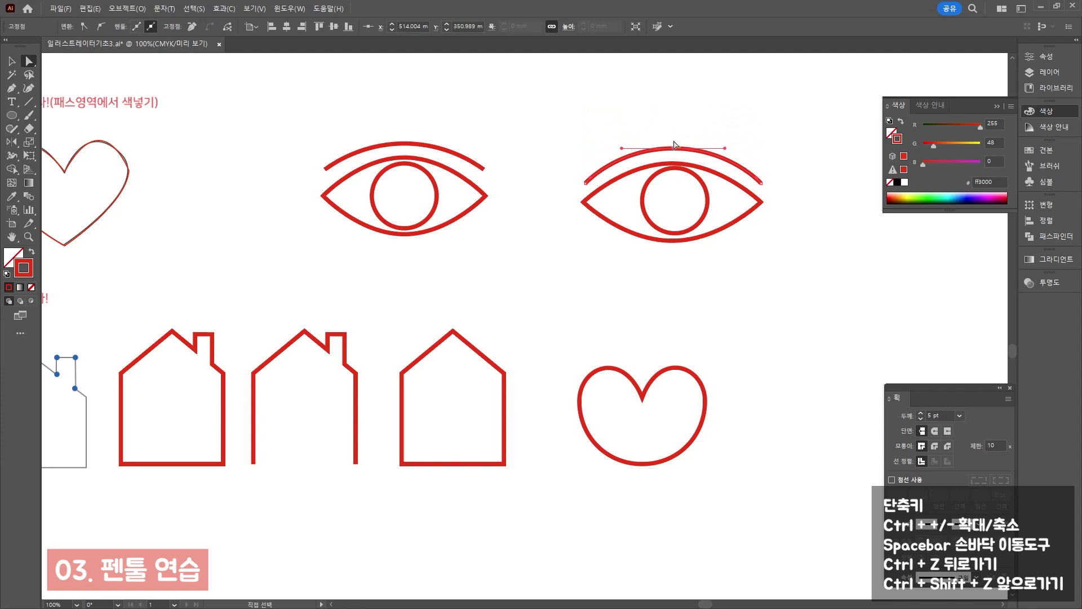
left_click(799, 216)
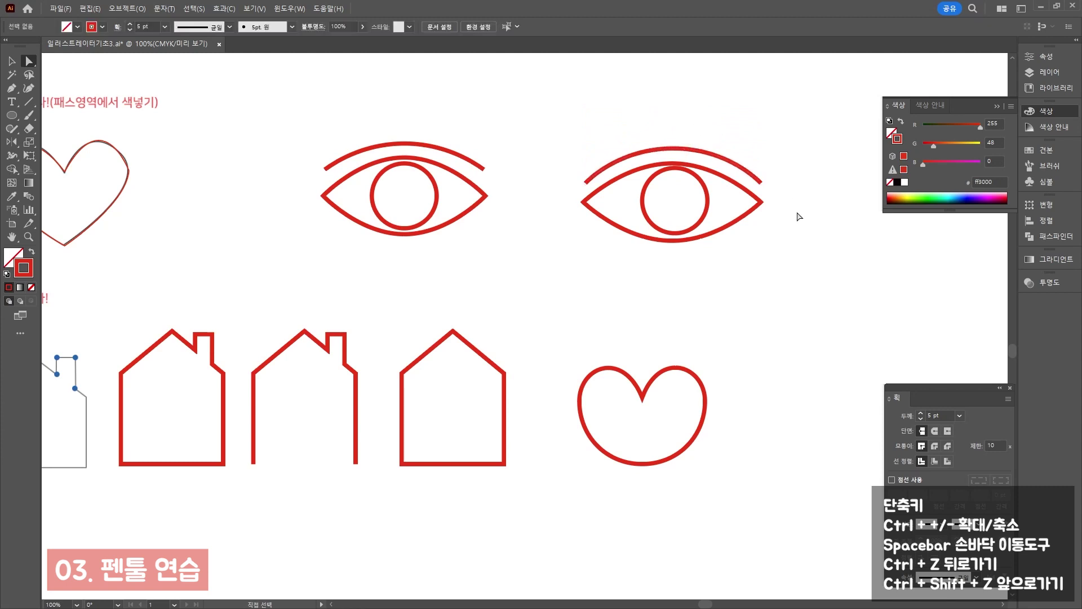